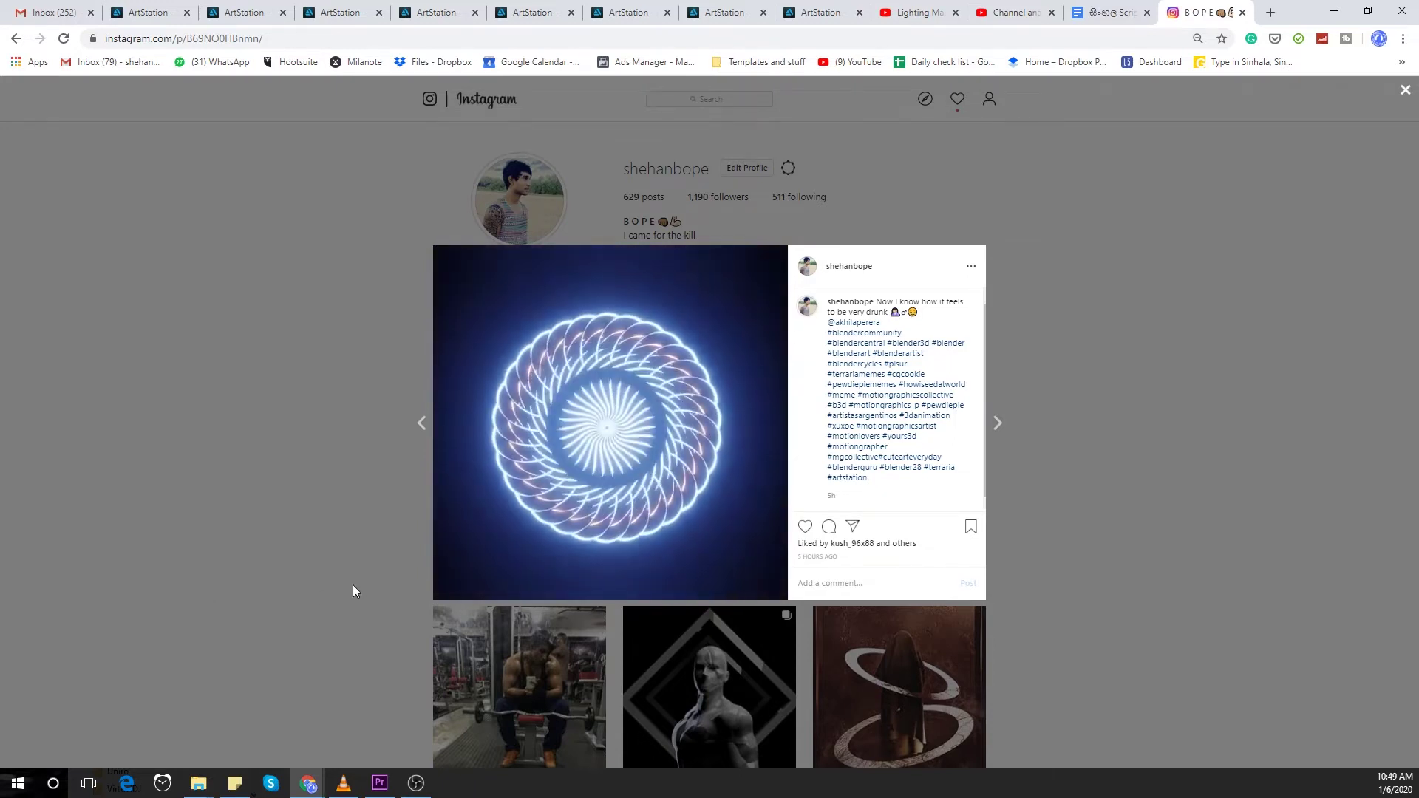
# - Close the open Instagram post and open the first video post in the profile grid
pyautogui.click(344, 588)
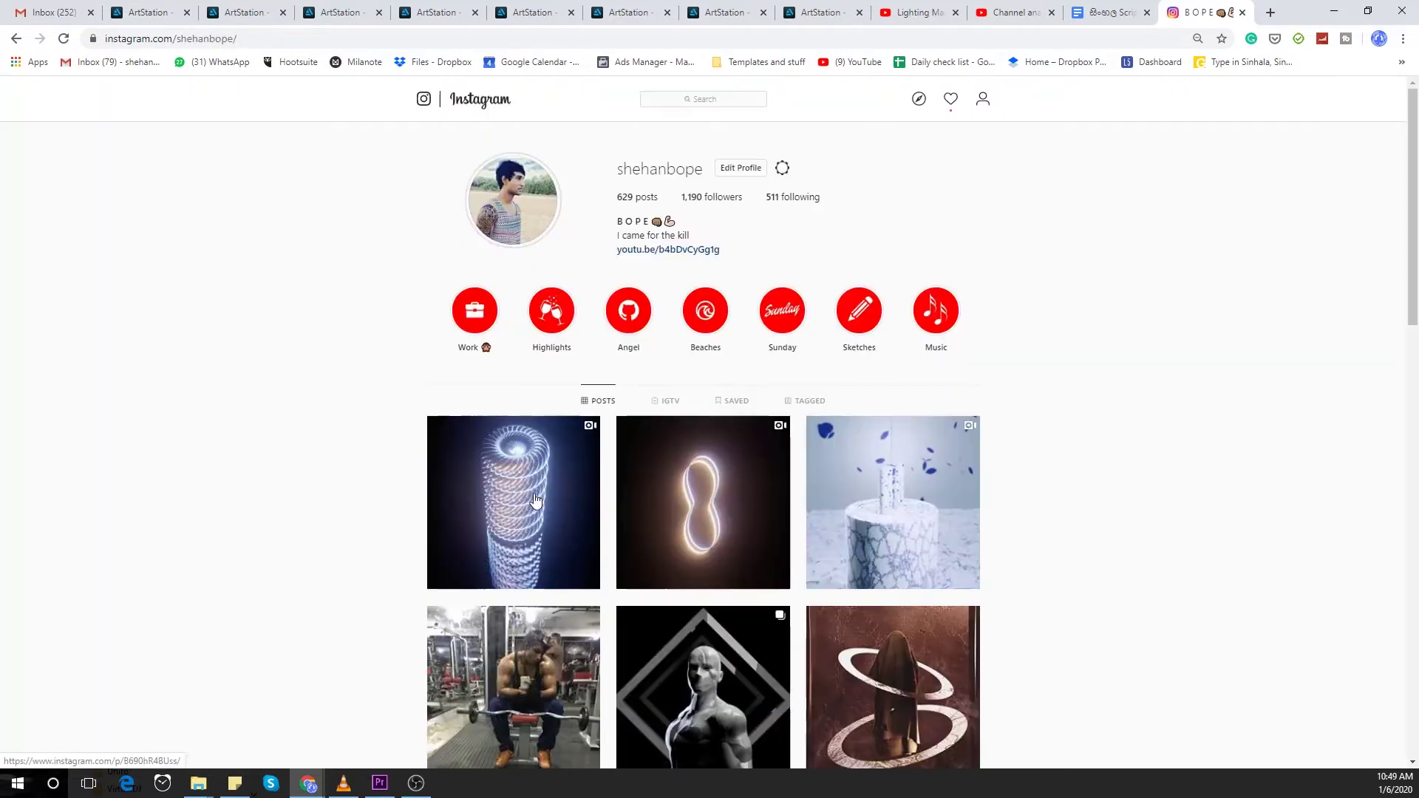
pyautogui.click(535, 493)
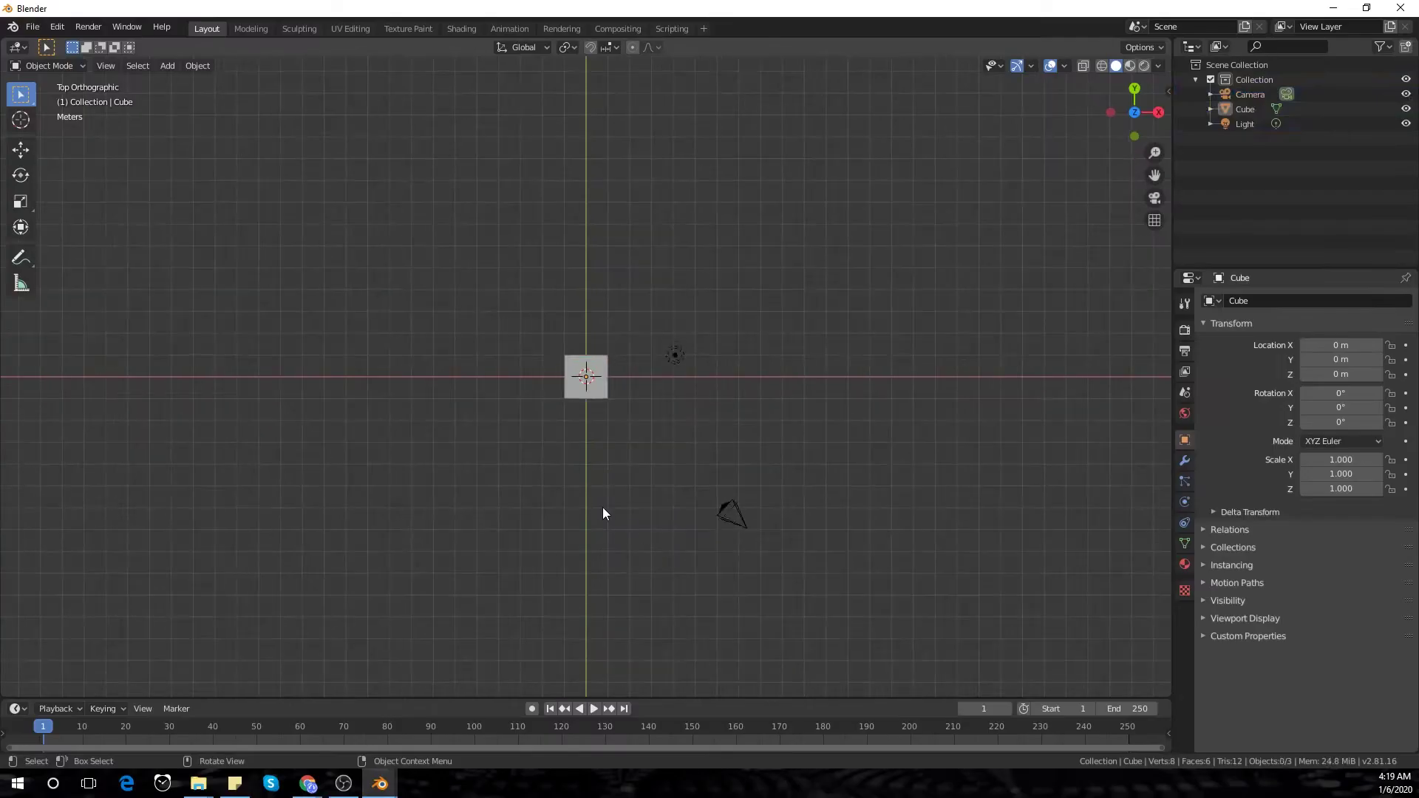
# - Delete the default camera, cube and light, and add a mesh circle at the origin
pyautogui.press('a')
pyautogui.press('x')
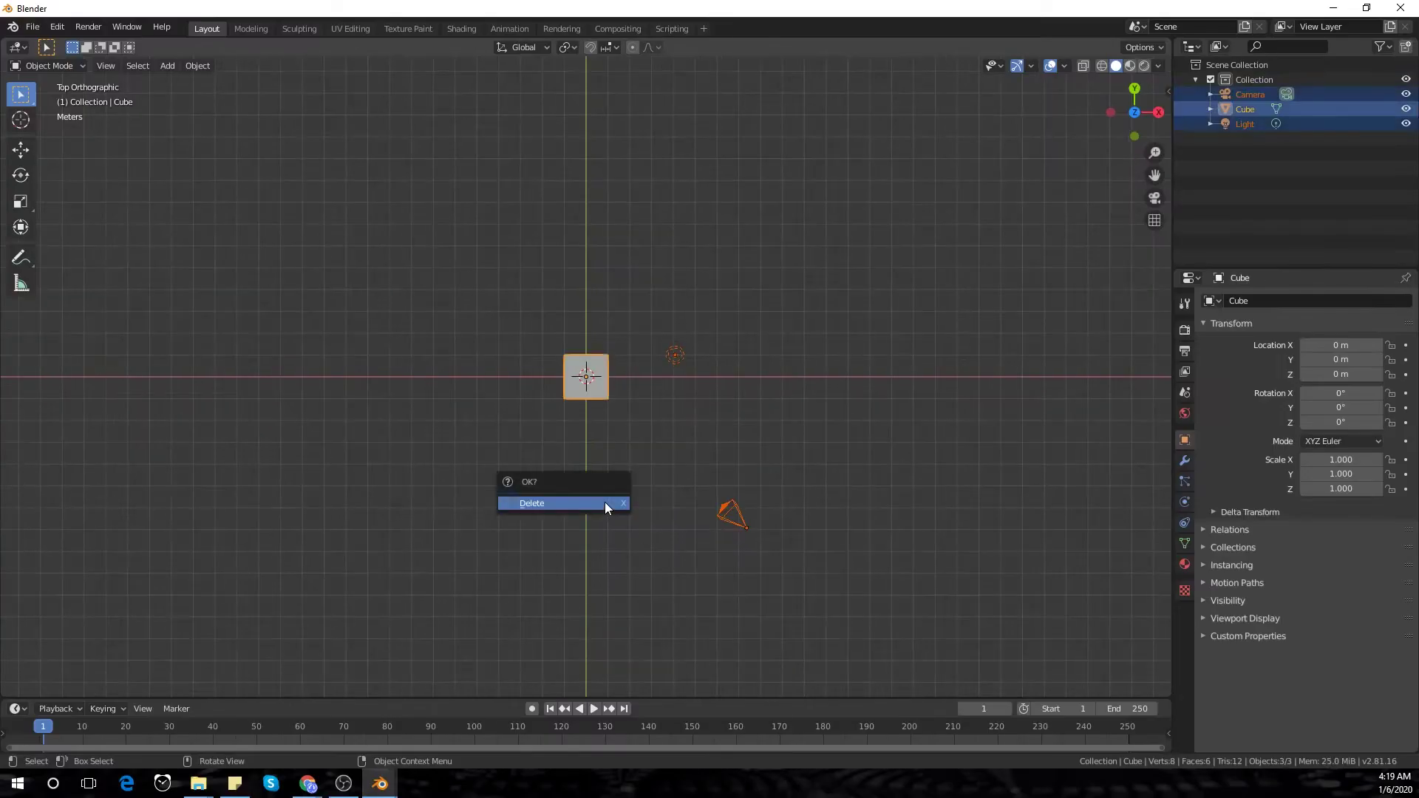
pyautogui.click(605, 501)
pyautogui.hotkey('shift', 'a')
pyautogui.moveTo(524, 481)
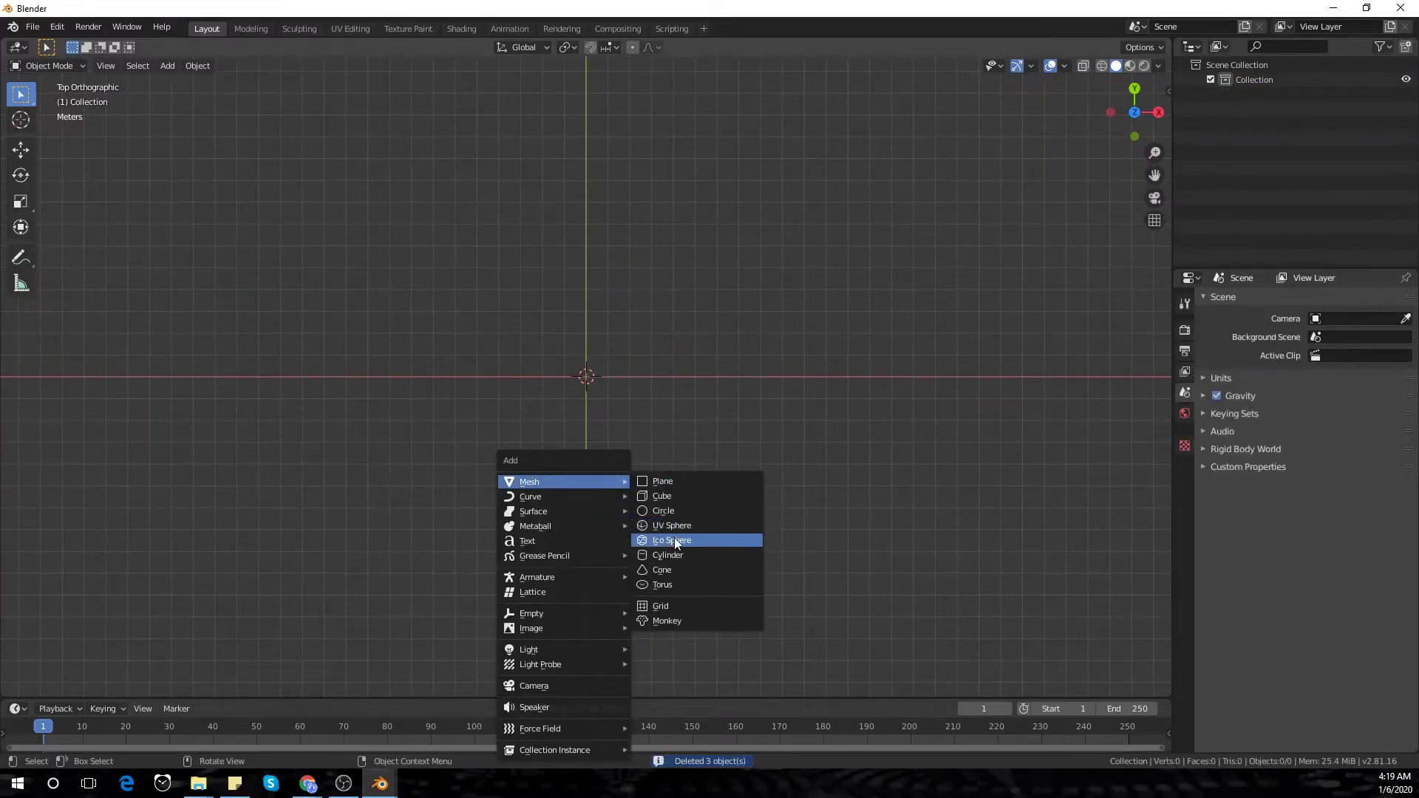
pyautogui.click(674, 538)
# - Pull the circle's lowest vertex about 0.5 m along negative Y with Smooth proportional editing to form a teardrop
pyautogui.press('Tab')
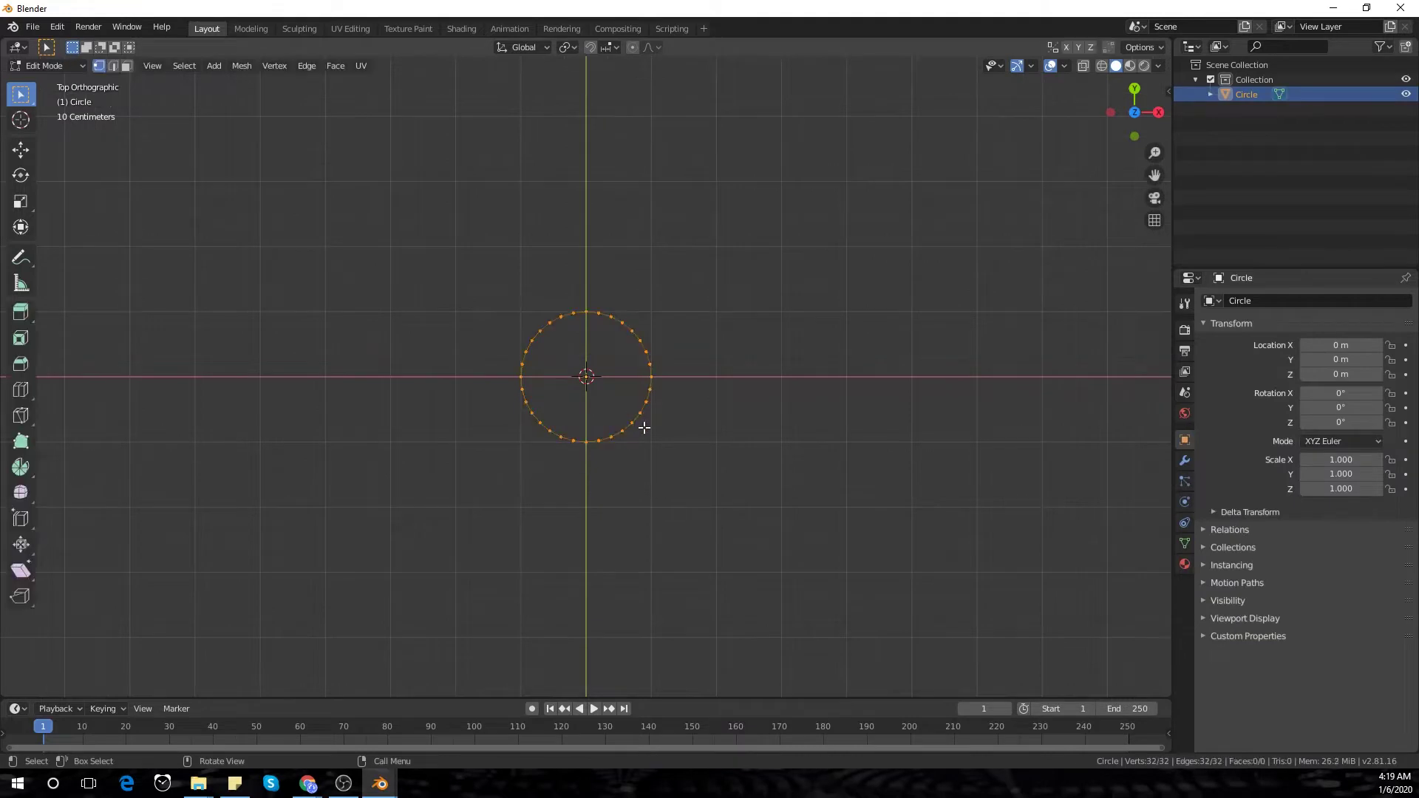
pyautogui.click(645, 47)
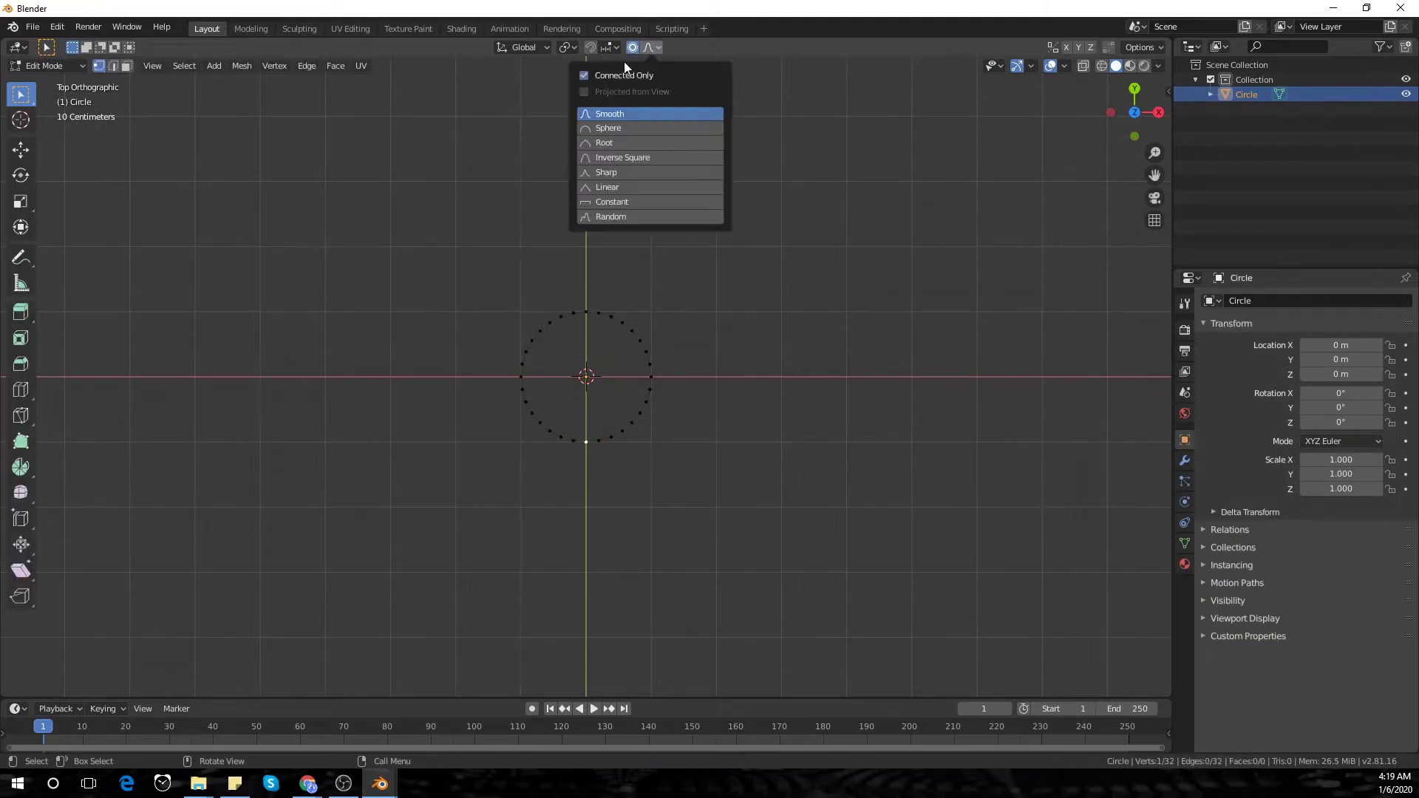
pyautogui.click(628, 114)
pyautogui.press('g')
pyautogui.press('y')
pyautogui.scroll(-3, 646, 294)
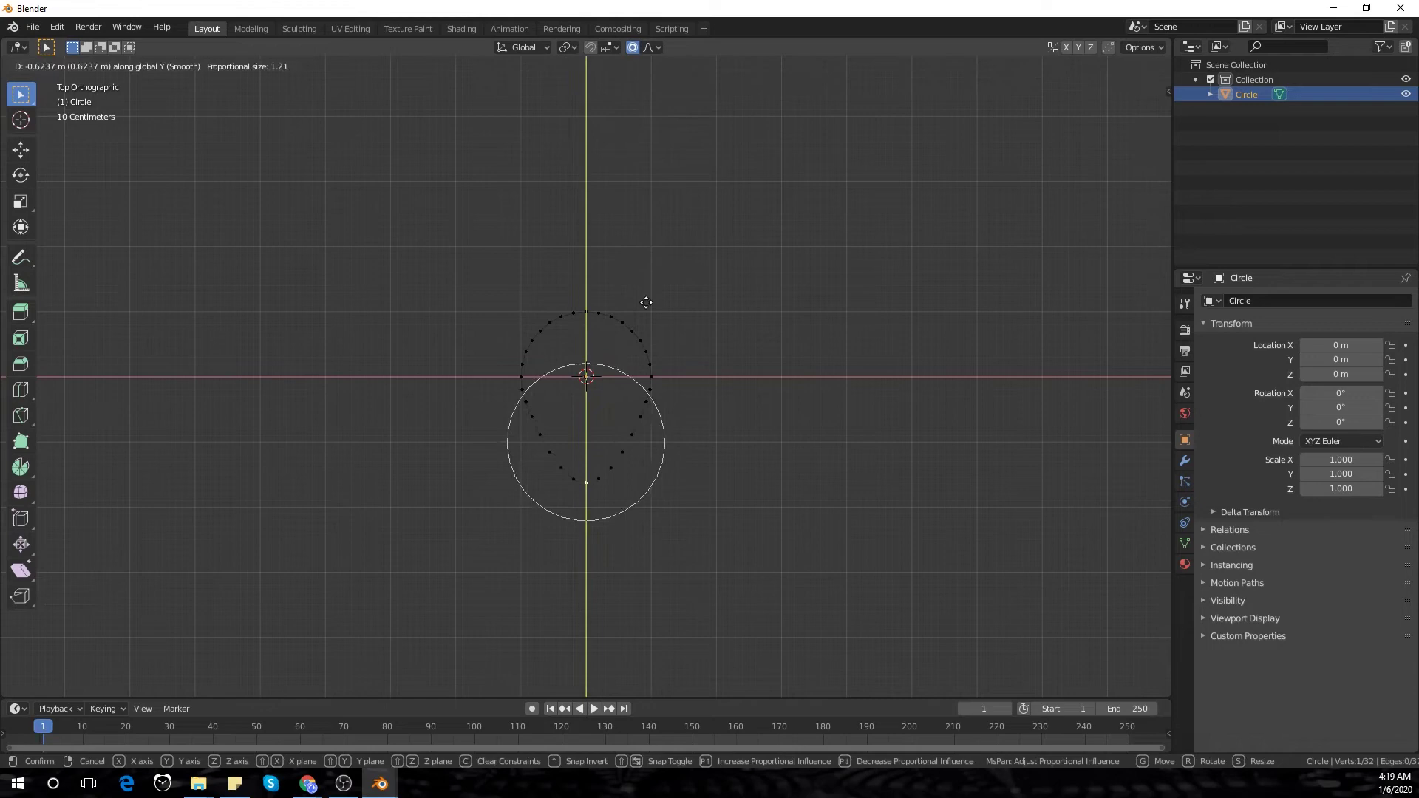
pyautogui.click(647, 294)
# - Leave mesh editing and set the teardrop's Y rotation to 45°
pyautogui.press('Tab')
pyautogui.press('KP_1')
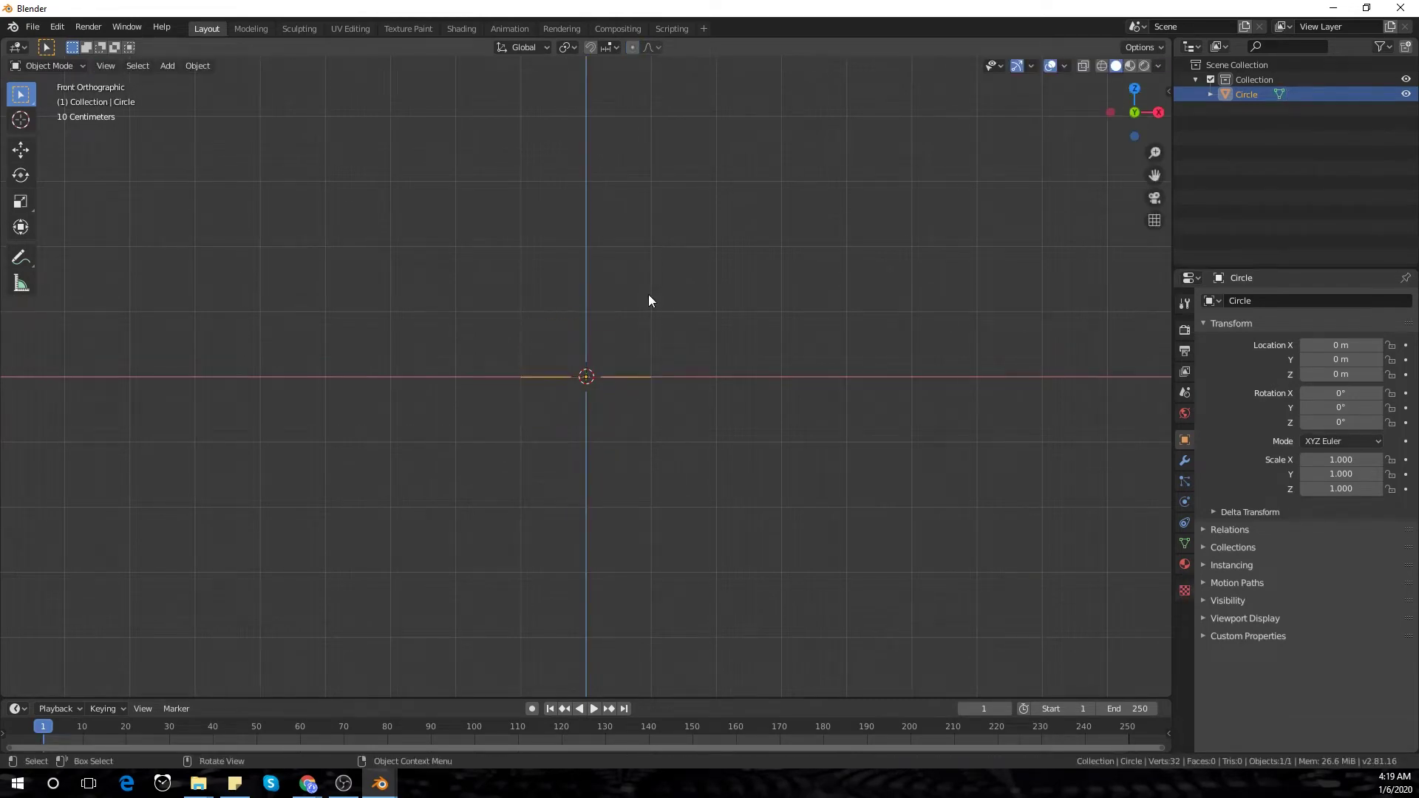
pyautogui.press('n')
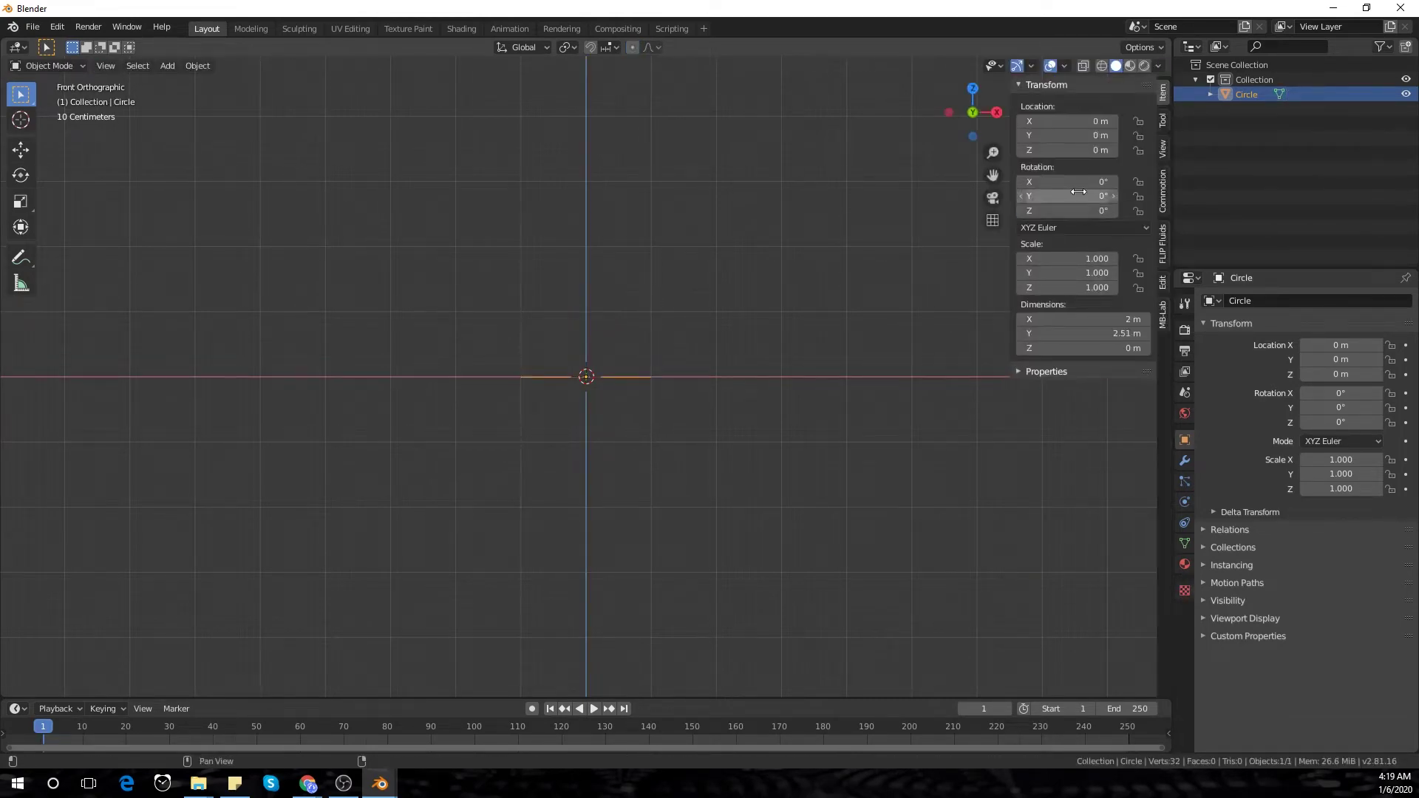
pyautogui.click(841, 308)
# - Duplicate the teardrop in place and mirror the copy by scaling it -1 along Y
pyautogui.press('KP_7')
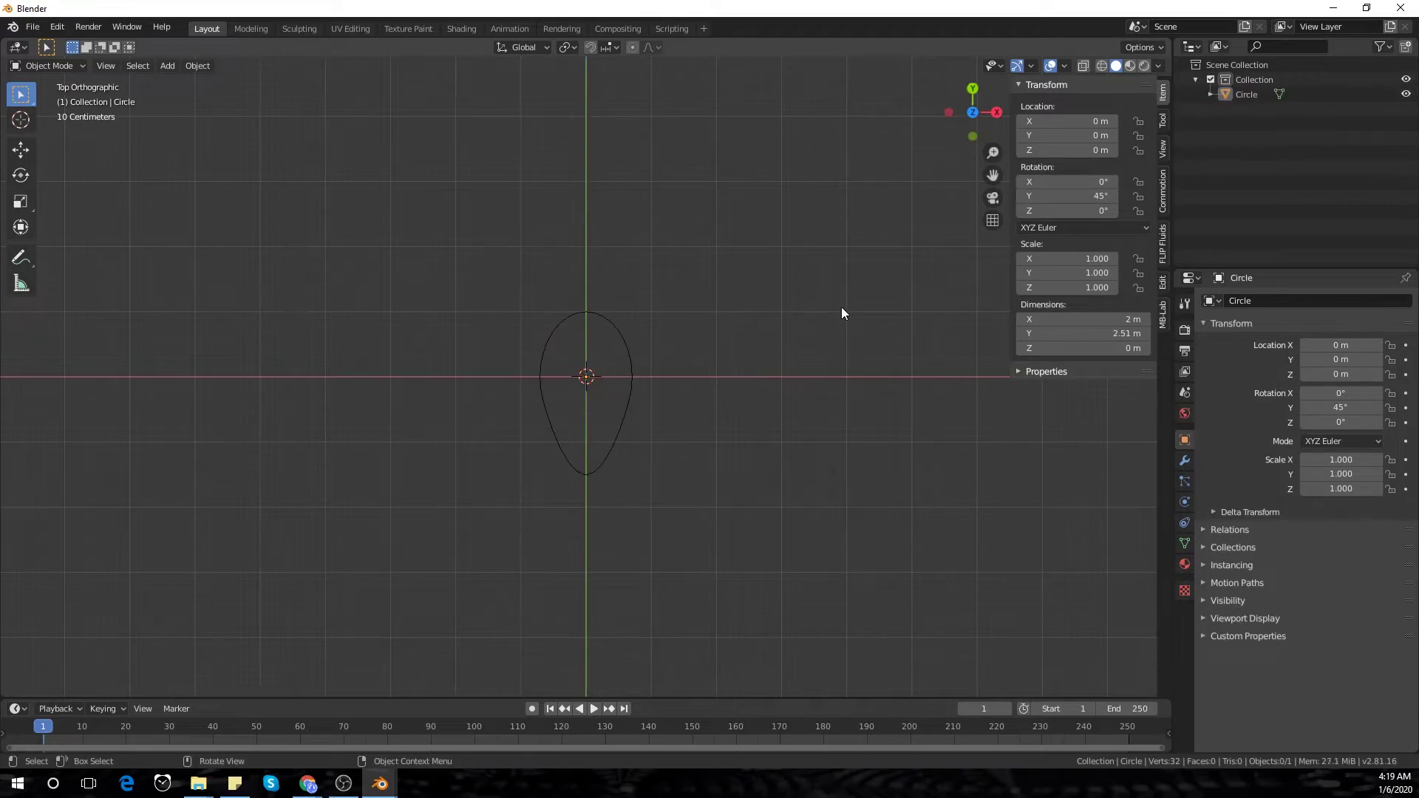
pyautogui.click(634, 392)
pyautogui.hotkey('shift', 'd')
pyautogui.rightClick(634, 392)
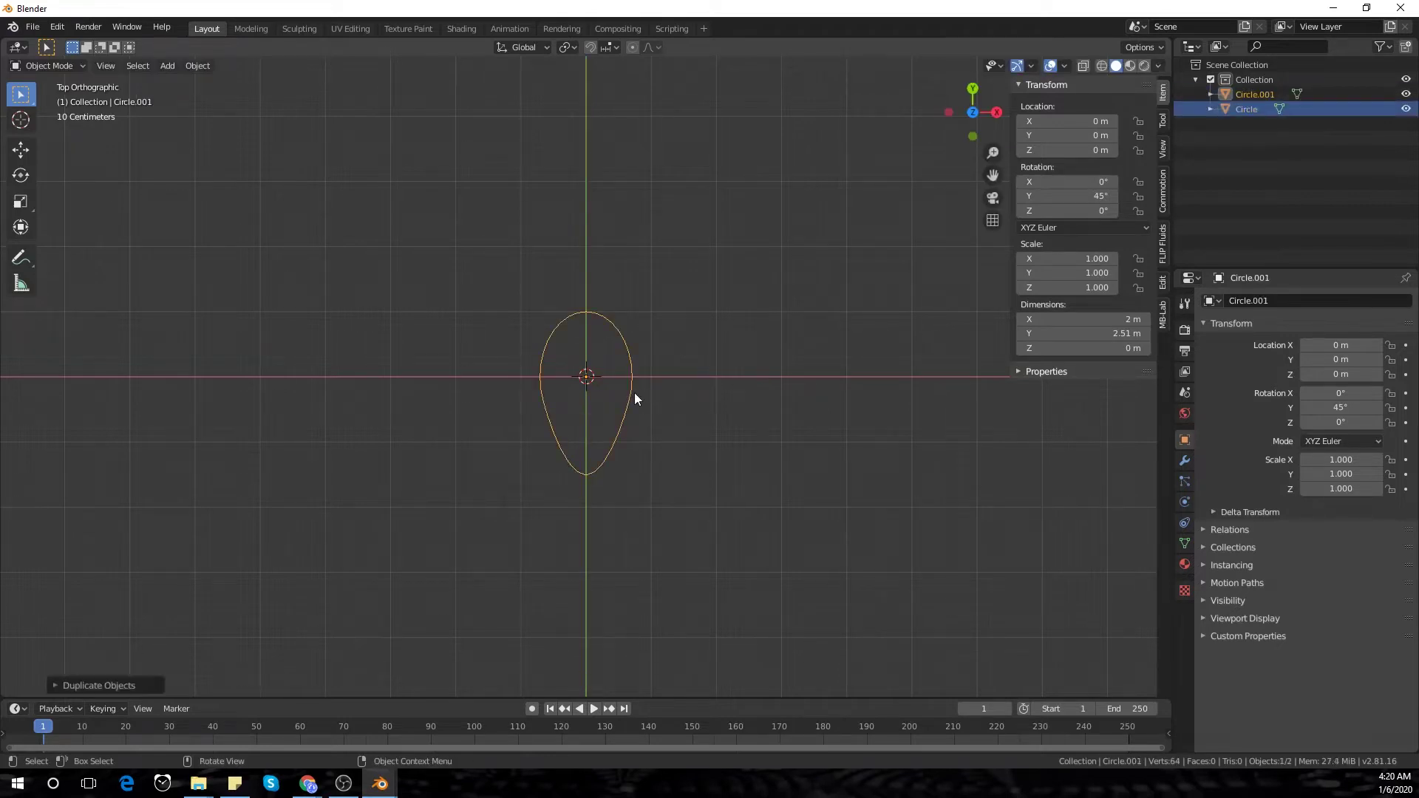
pyautogui.press('s')
pyautogui.press('y')
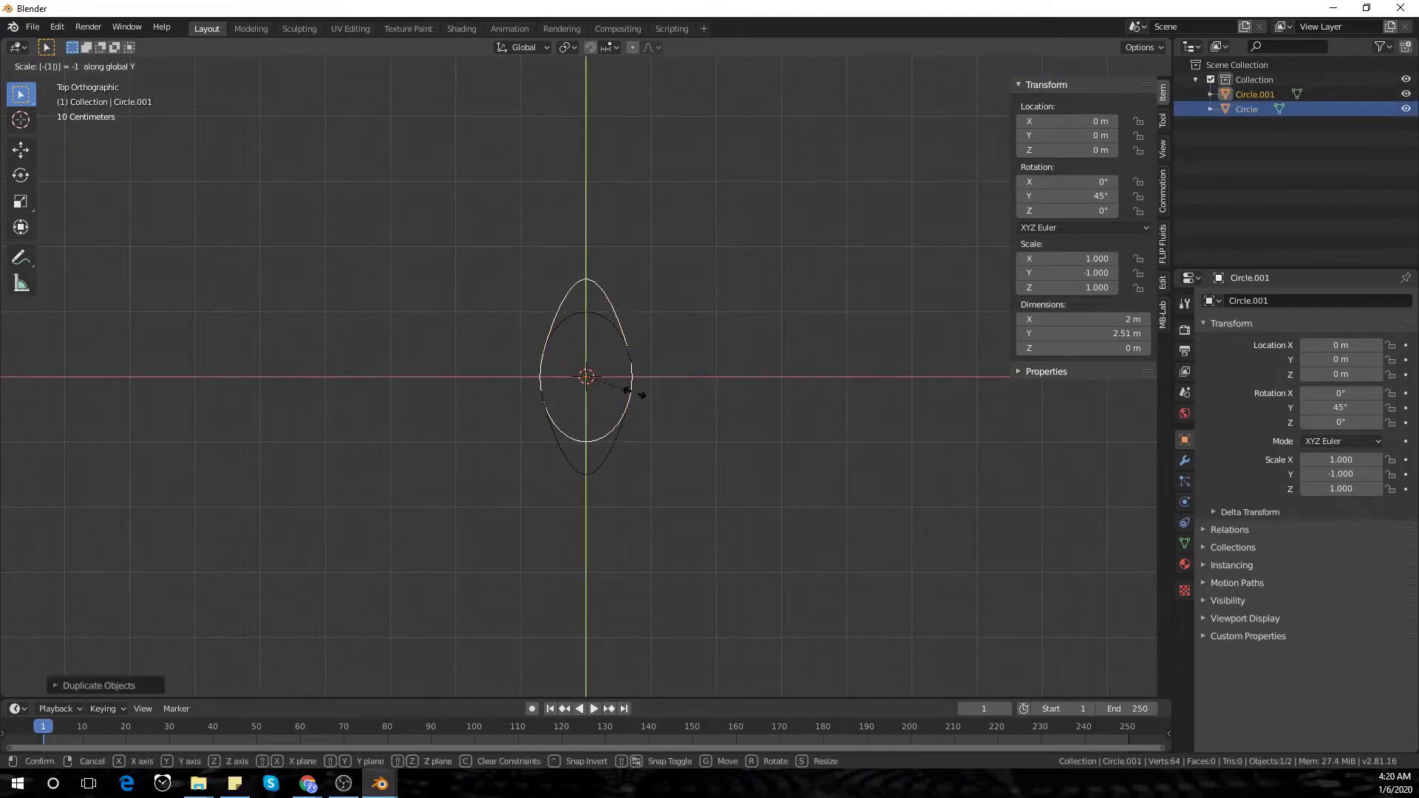
pyautogui.press('Return')
# - Move the mirrored copy about 2.26 m along negative Y and set its Y rotation to -45°
pyautogui.press('g')
pyautogui.press('y')
pyautogui.click(644, 540)
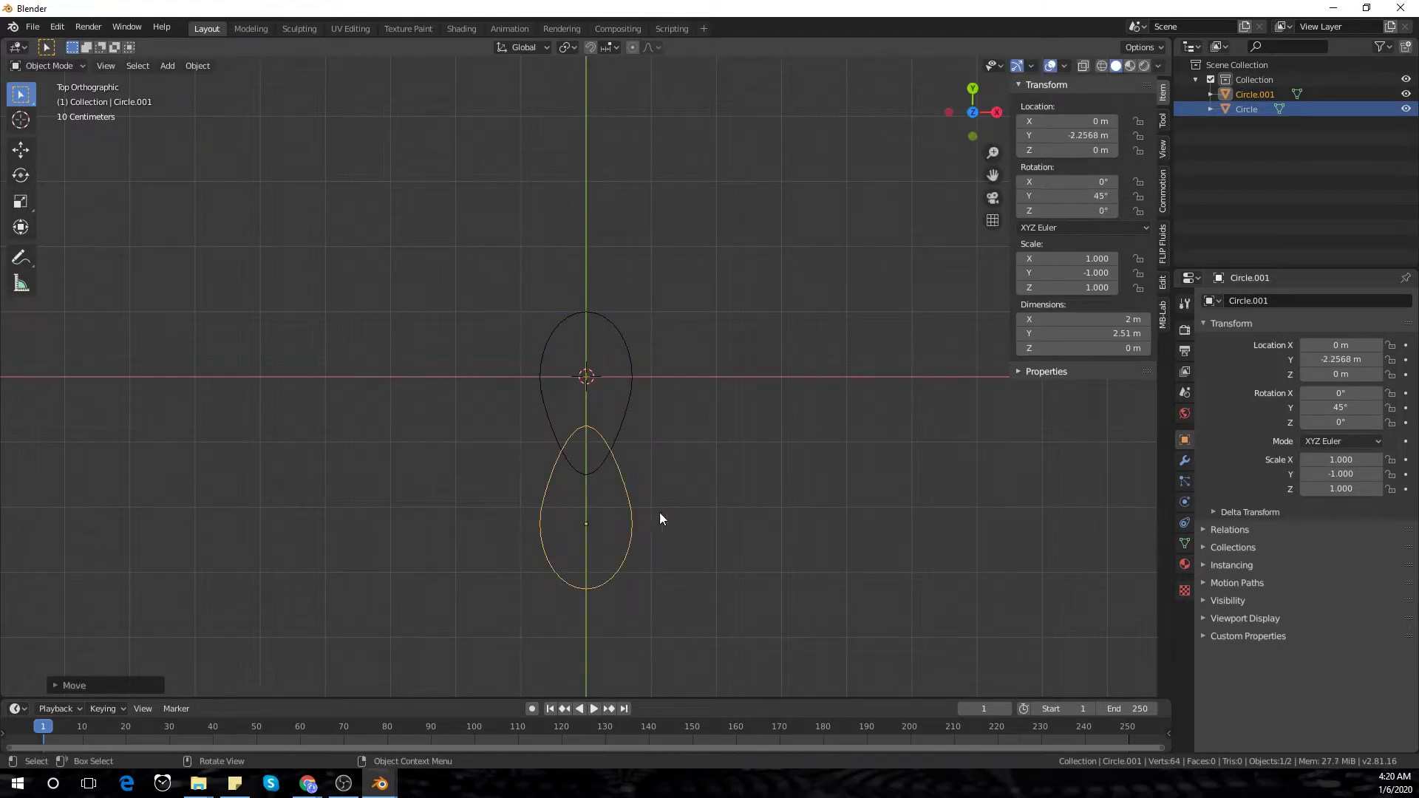
pyautogui.click(708, 488)
pyautogui.press('KP_1')
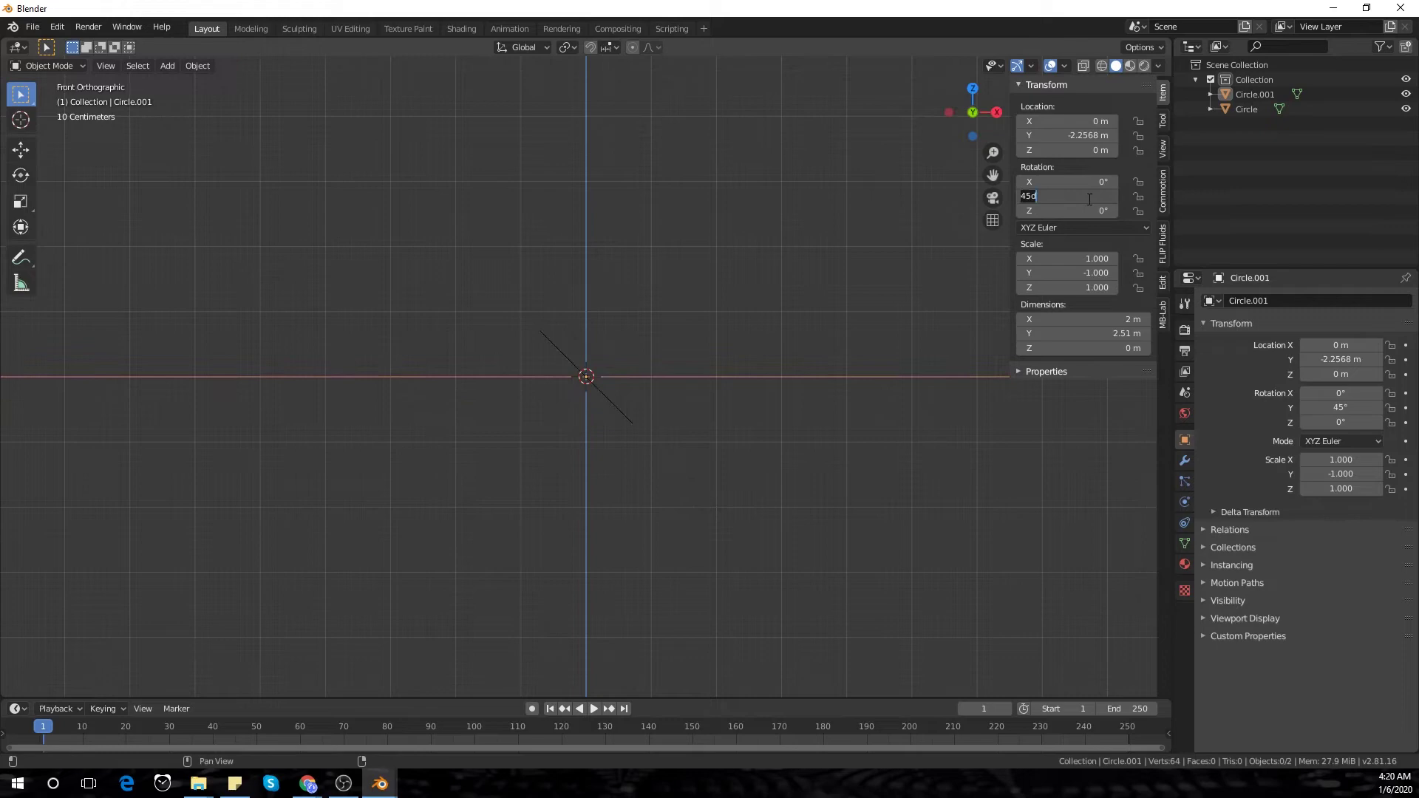
# - Join both teardrops into one object and shift the lower loop along Y so its vertices line up with the upper loop's at the crossings
pyautogui.press('KP_7')
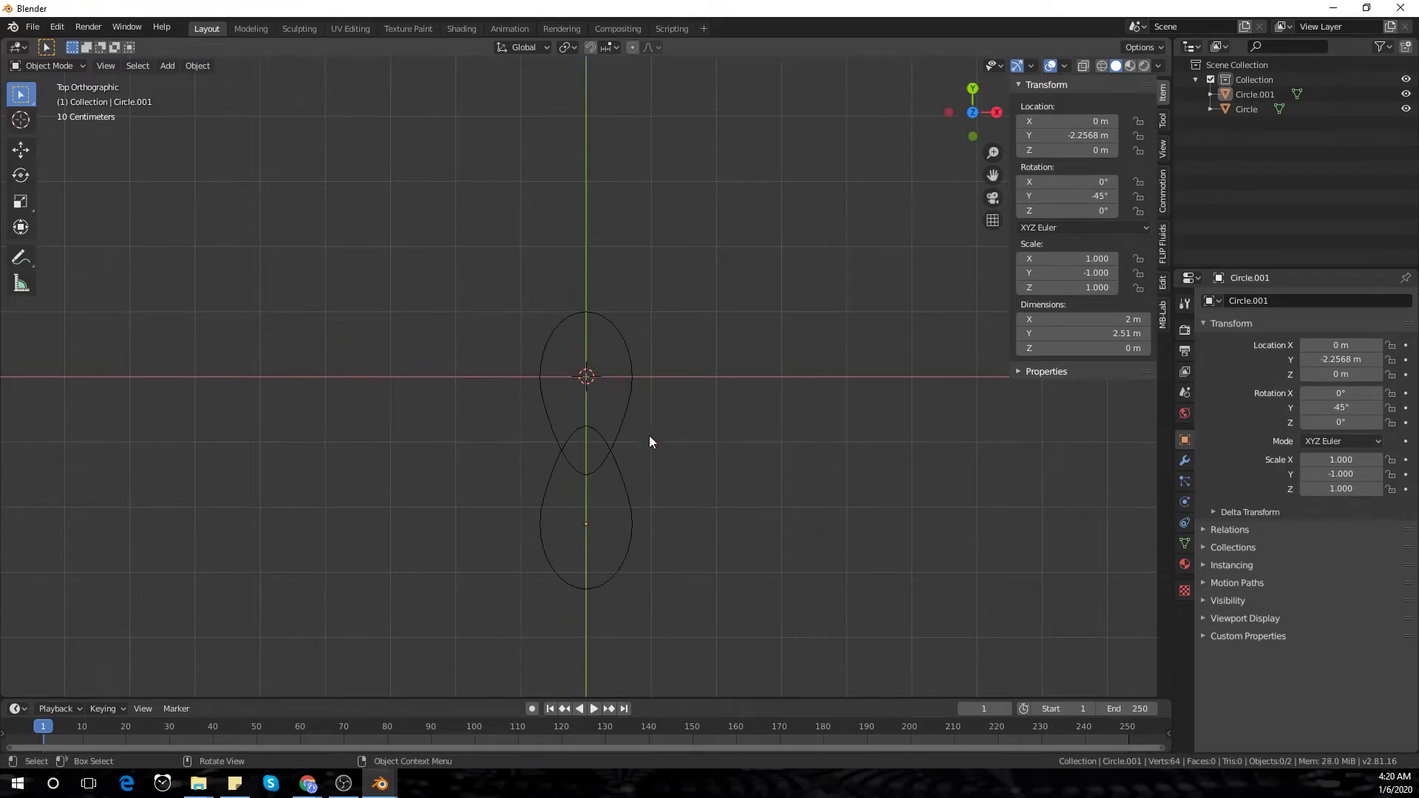
pyautogui.press('a')
pyautogui.hotkey('ctrl', 'j')
pyautogui.press('Tab')
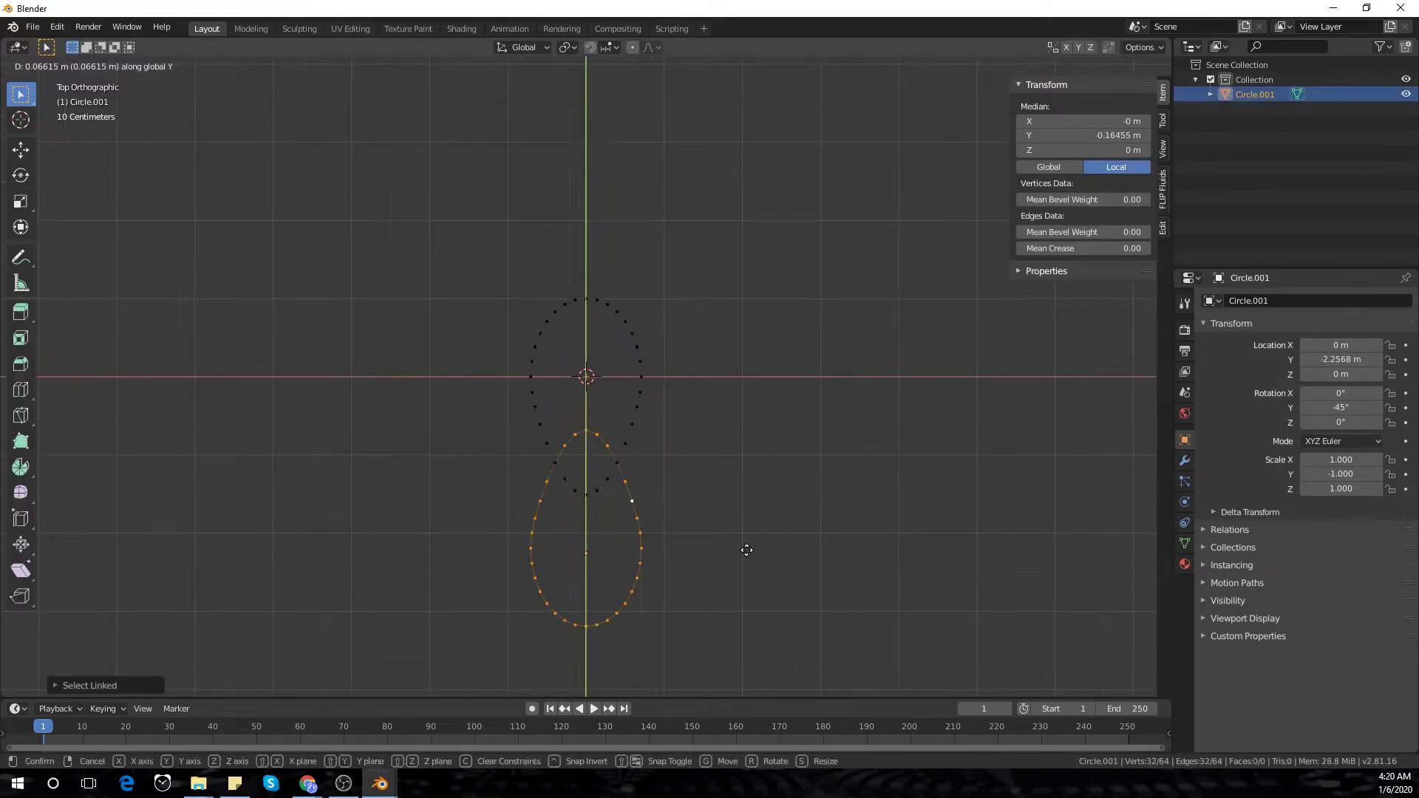
pyautogui.scroll(5, 744, 544)
pyautogui.scroll(1, 740, 403)
pyautogui.press('g')
pyautogui.press('y')
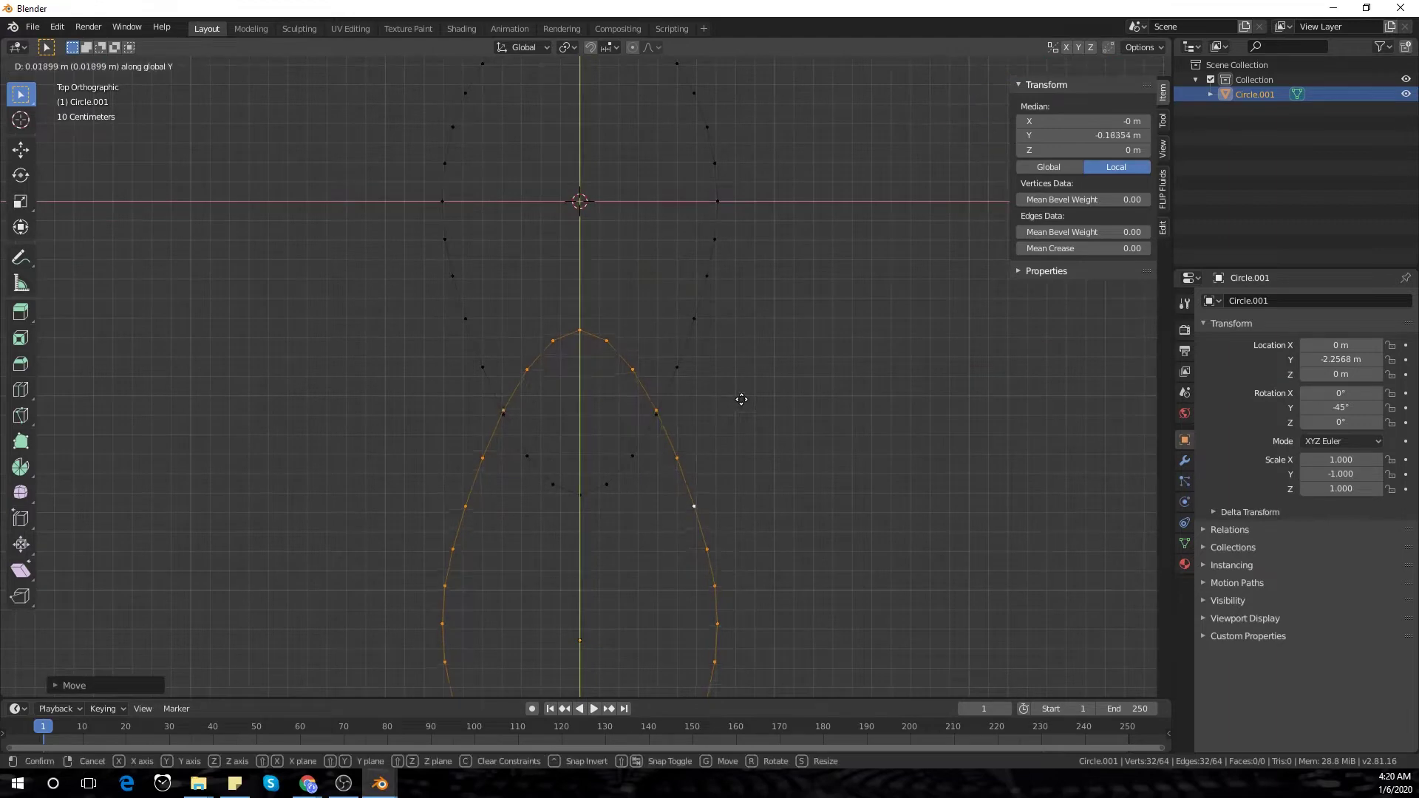
pyautogui.click(742, 404)
# - Delete the overlapping tip vertices of the lower loop and of the upper loop between their crossing points
pyautogui.click(685, 328)
pyautogui.moveTo(541, 297); pyautogui.dragTo(639, 418)
pyautogui.moveTo(491, 296); pyautogui.dragTo(621, 384)
pyautogui.click(628, 381)
pyautogui.moveTo(654, 378); pyautogui.dragTo(516, 308)
pyautogui.press('x')
pyautogui.click(565, 316)
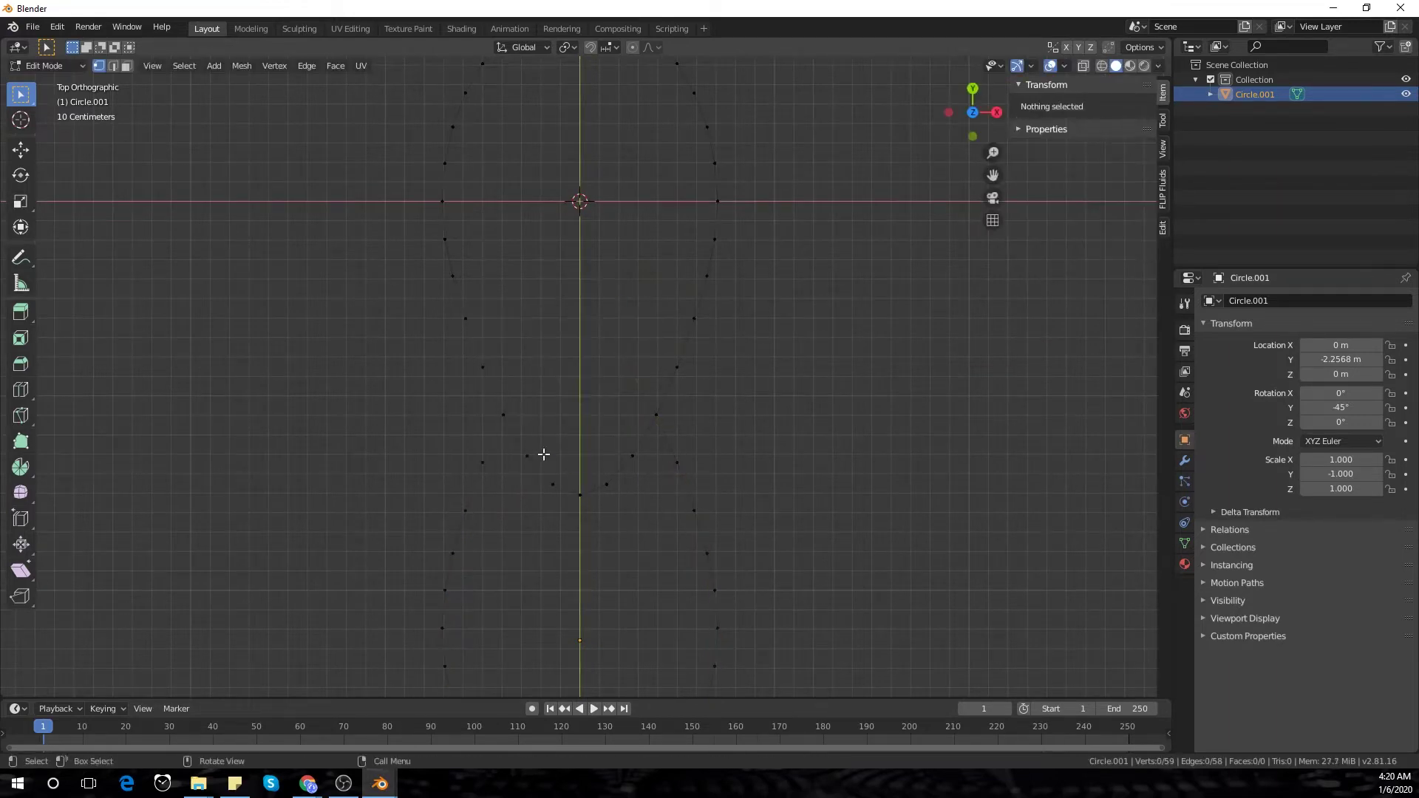
pyautogui.press('b')
pyautogui.moveTo(522, 442); pyautogui.dragTo(636, 554)
pyautogui.moveTo(636, 554); pyautogui.dragTo(637, 555)
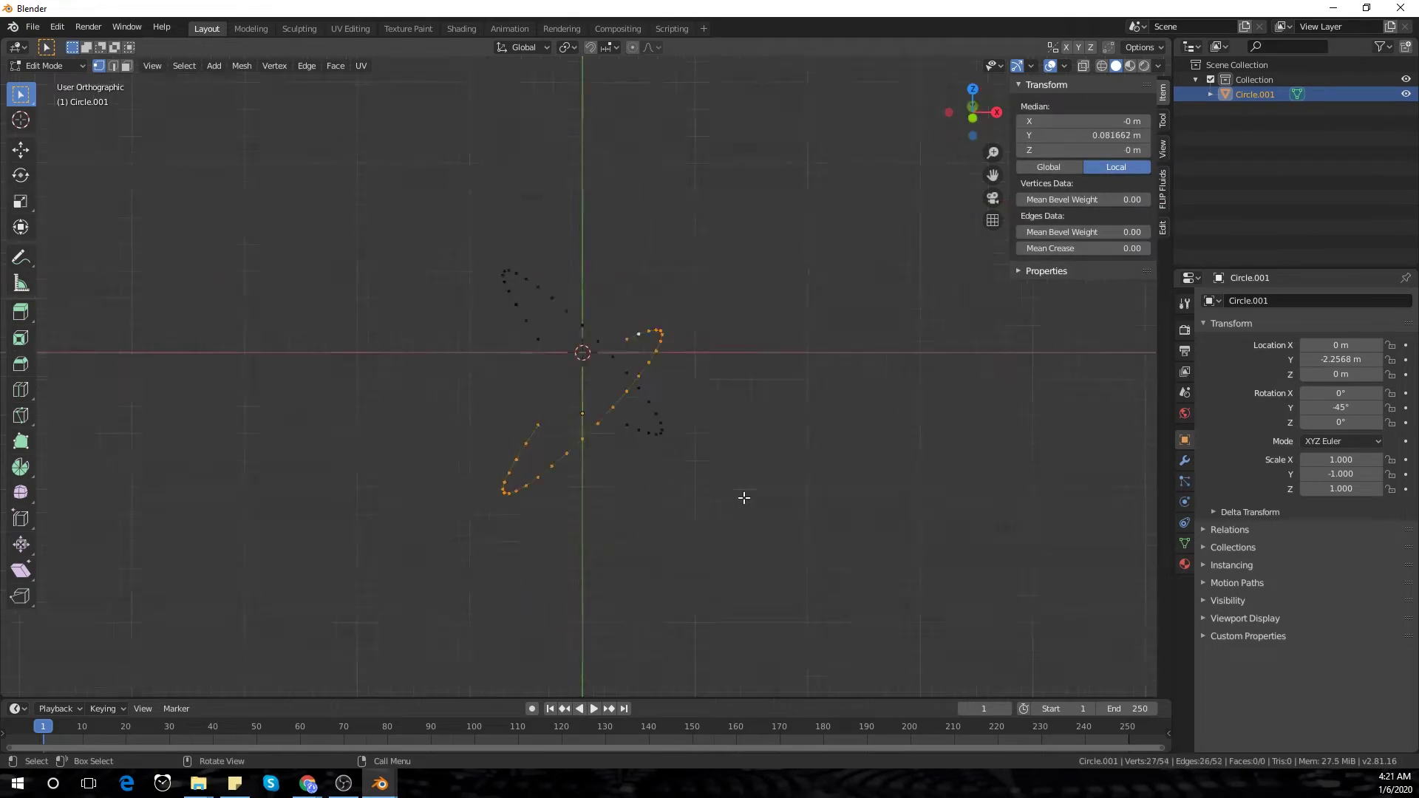
# - Merge each pair of open end vertices between the two loops at center to connect them
pyautogui.moveTo(745, 498); pyautogui.dragTo(589, 476, button='middle')
pyautogui.scroll(2, 606, 481)
pyautogui.click(611, 481)
pyautogui.click(589, 468)
pyautogui.hotkey('alt', 'm')
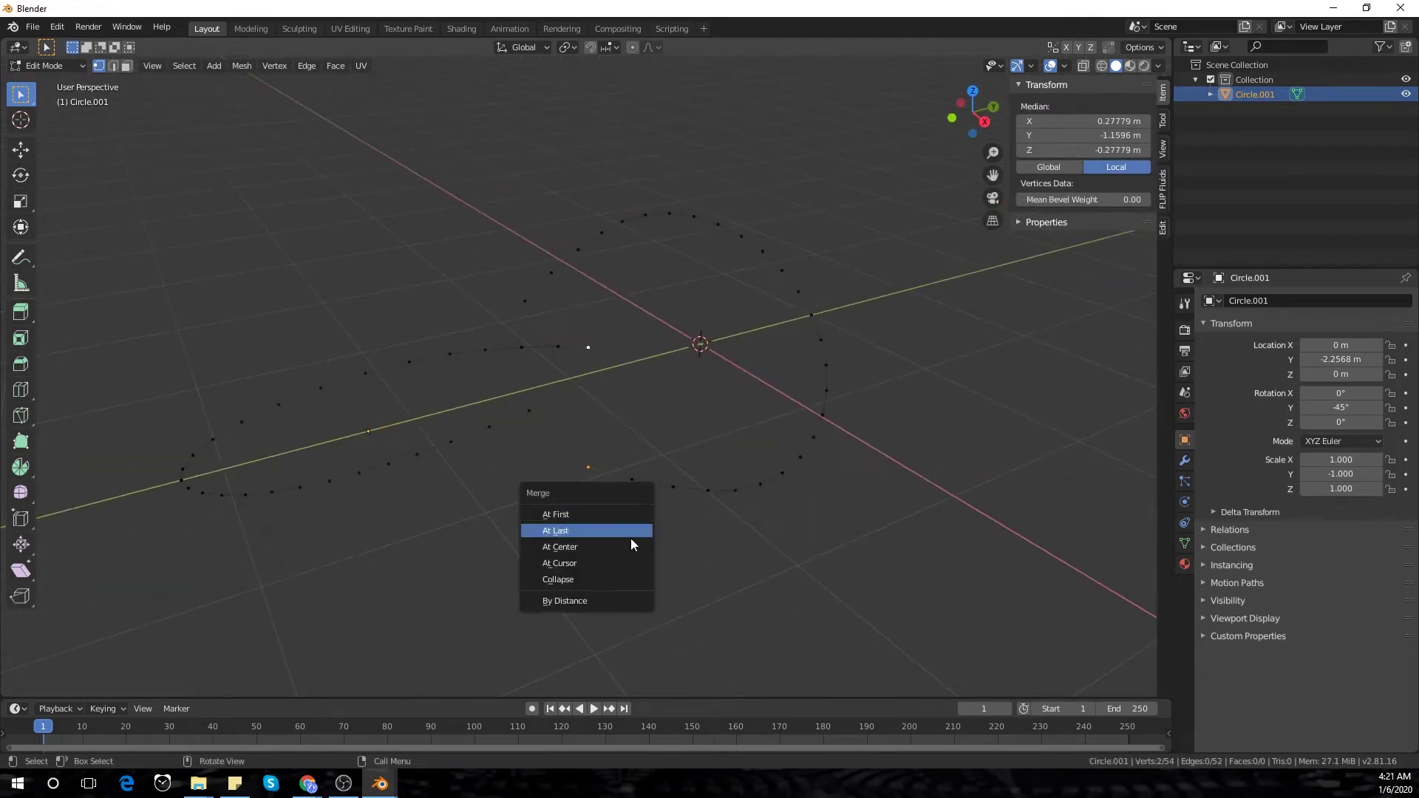
pyautogui.click(628, 541)
pyautogui.hotkey('alt', 'm')
pyautogui.click(619, 518)
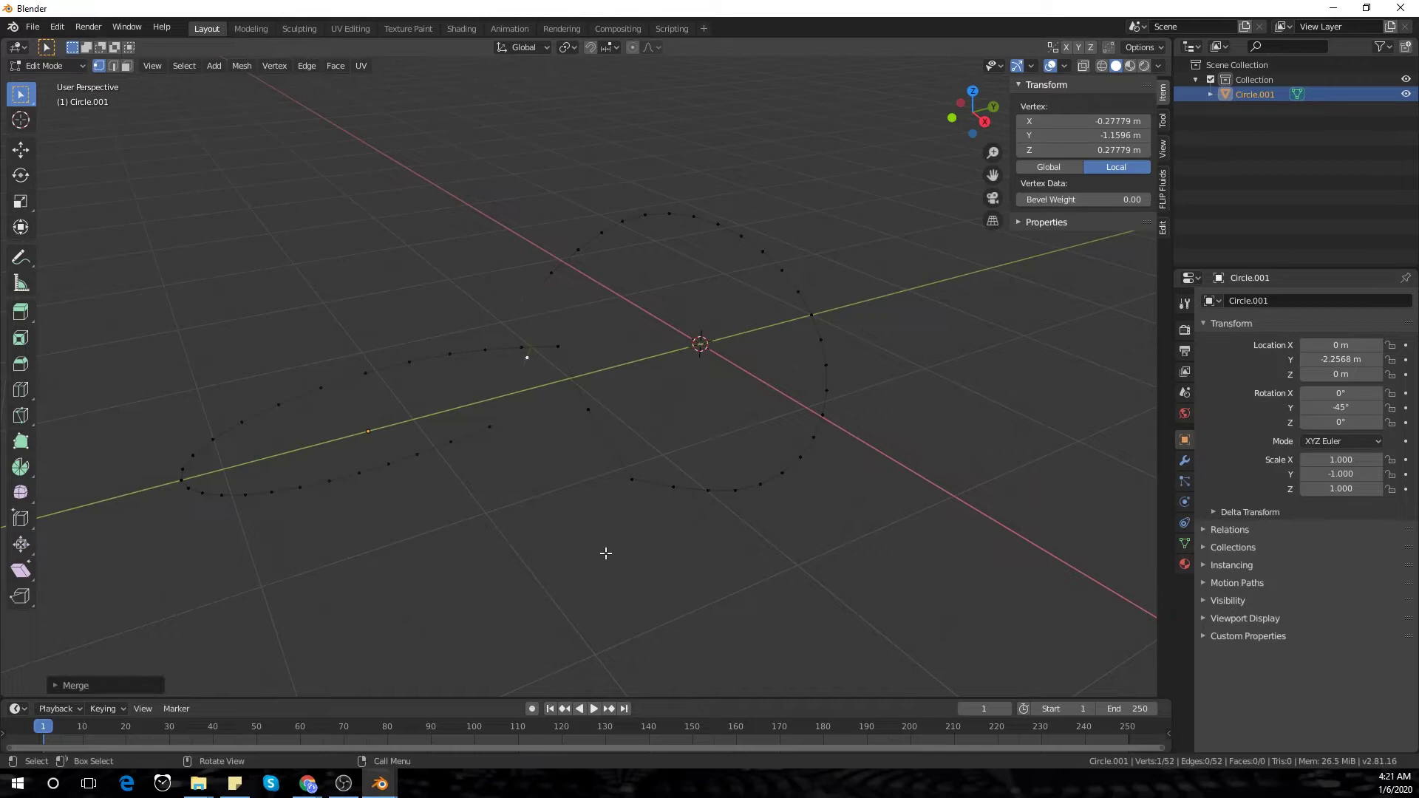
# - Squeeze the four vertices beside the two merged points together along Z using Smooth proportional editing
pyautogui.moveTo(605, 554); pyautogui.dragTo(511, 474, button='middle')
pyautogui.press('KP_3')
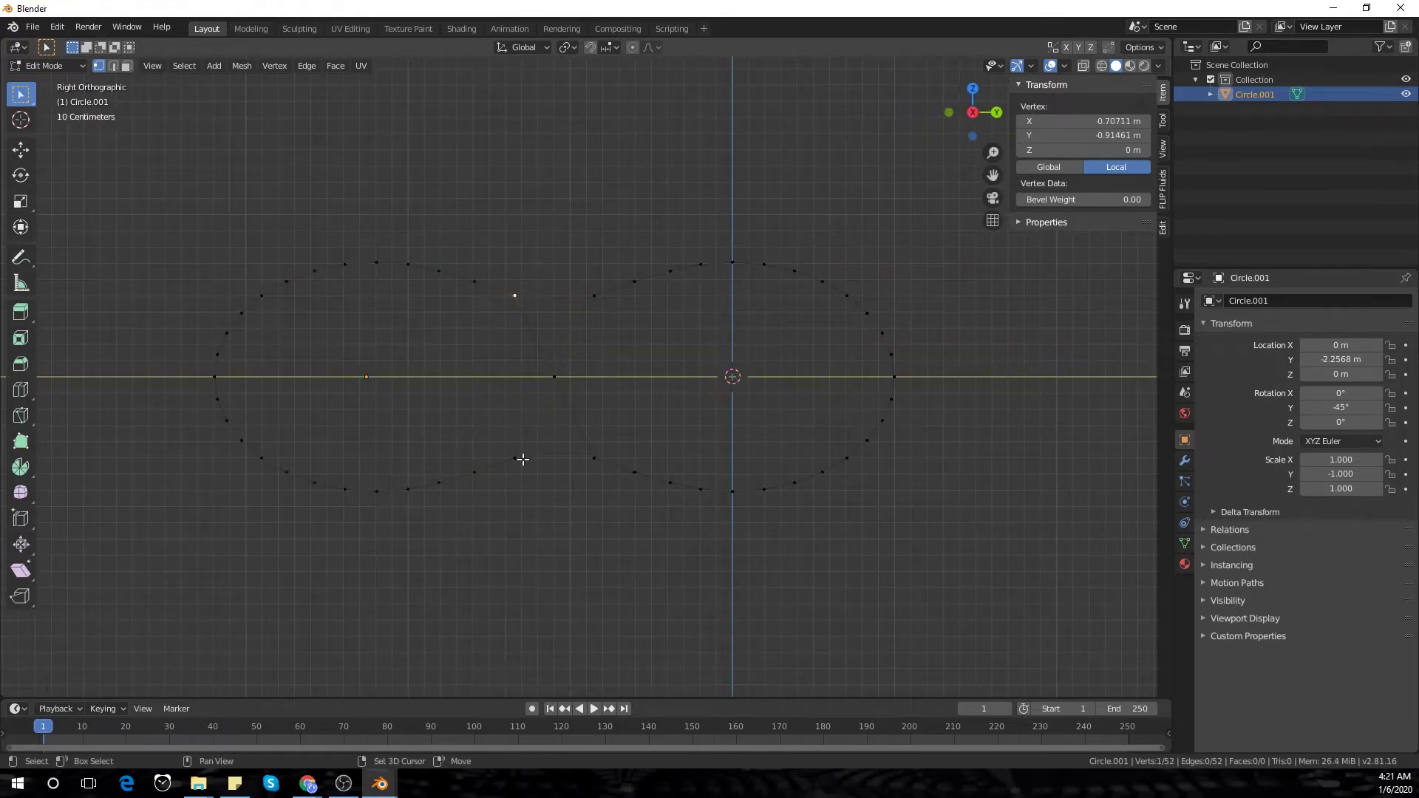
pyautogui.moveTo(906, 241); pyautogui.dragTo(923, 307, button='middle')
pyautogui.press('KP_3')
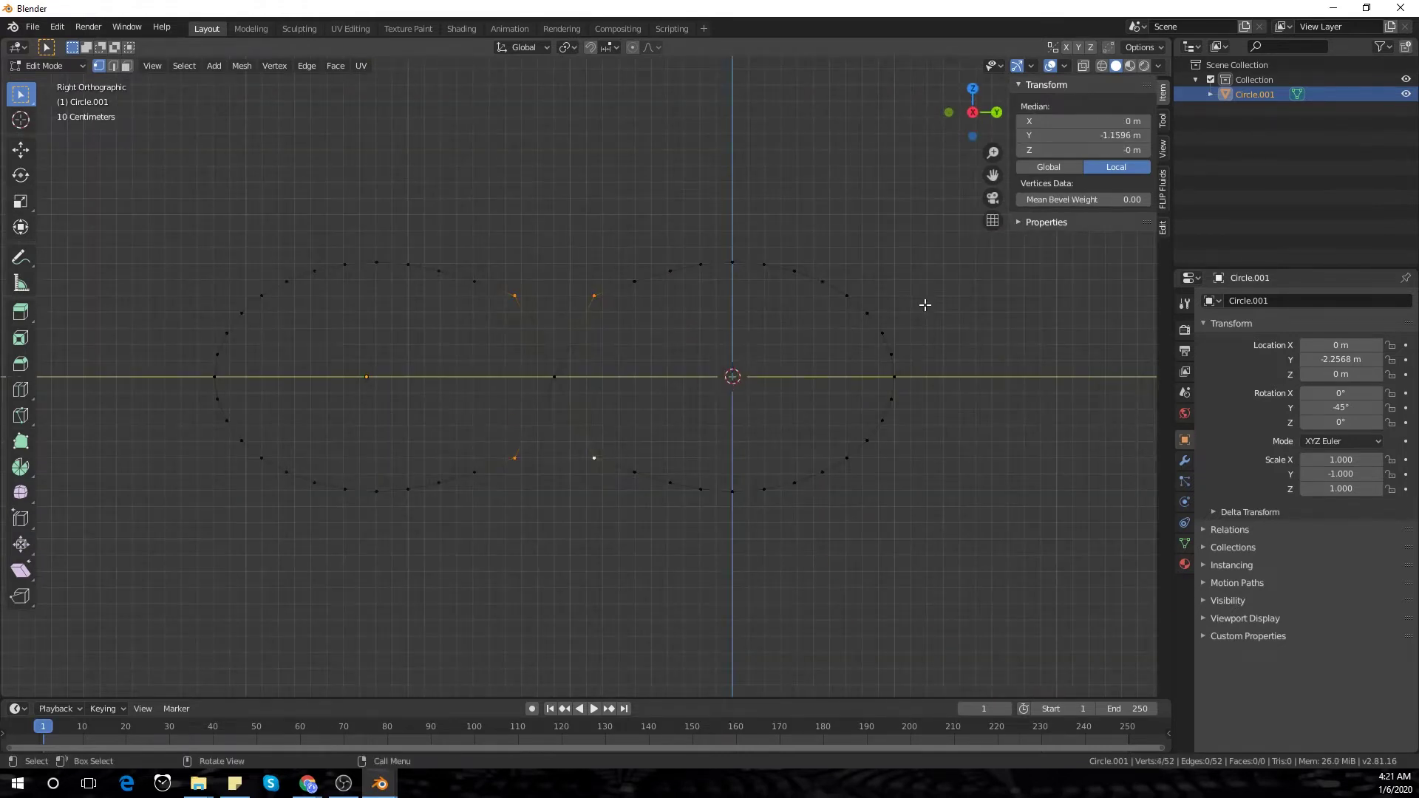
pyautogui.click(633, 48)
pyautogui.click(656, 49)
pyautogui.click(594, 76)
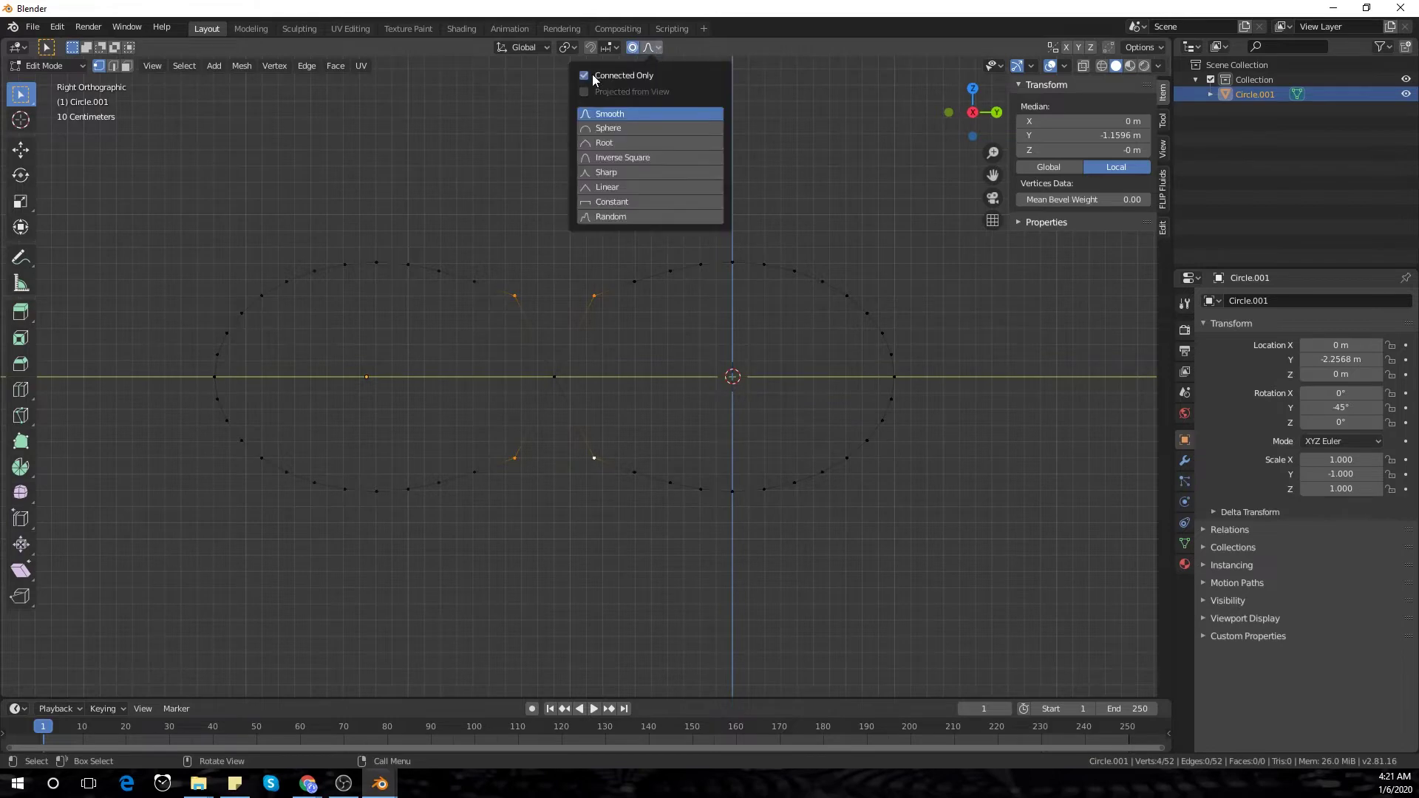
pyautogui.click(648, 47)
pyautogui.press('s')
pyautogui.press('z')
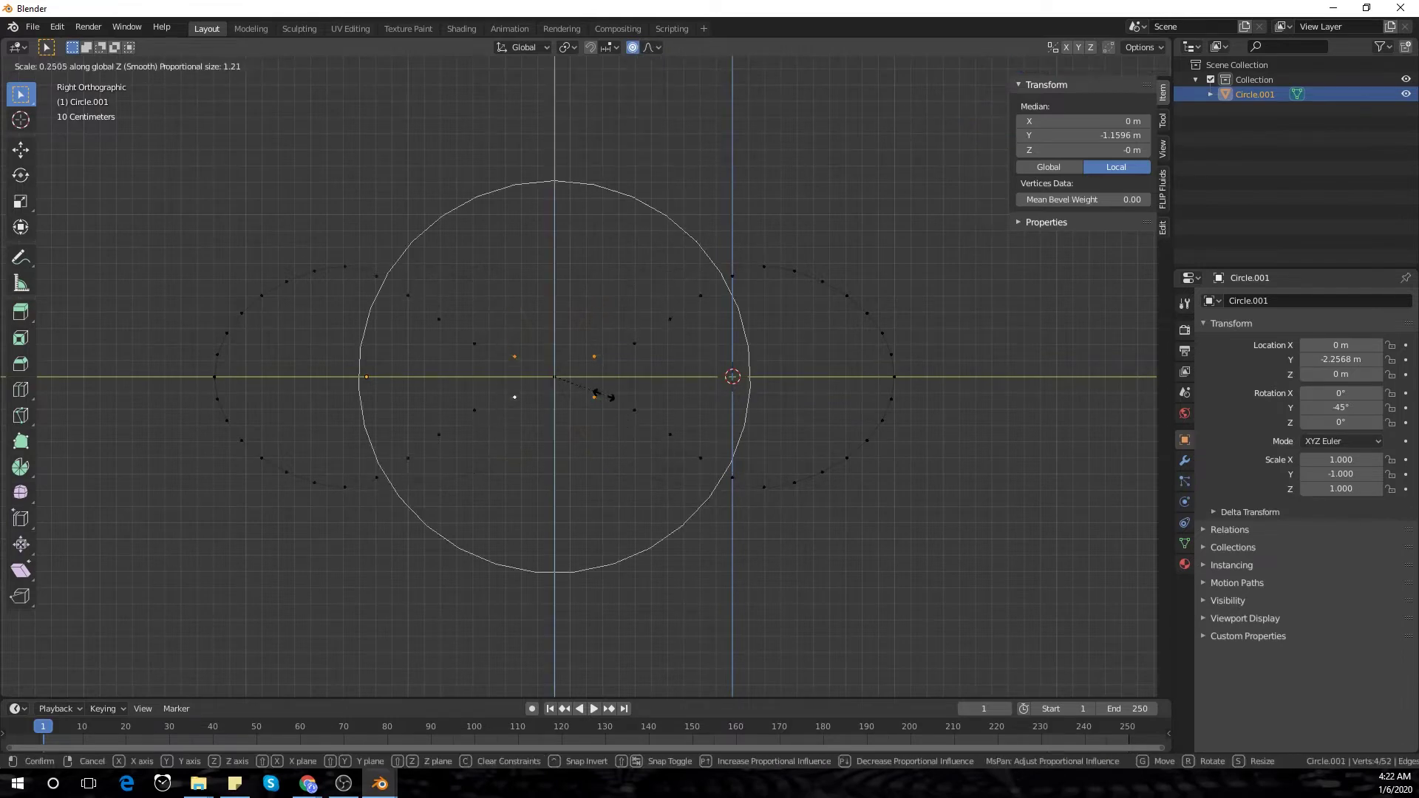
pyautogui.click(589, 388)
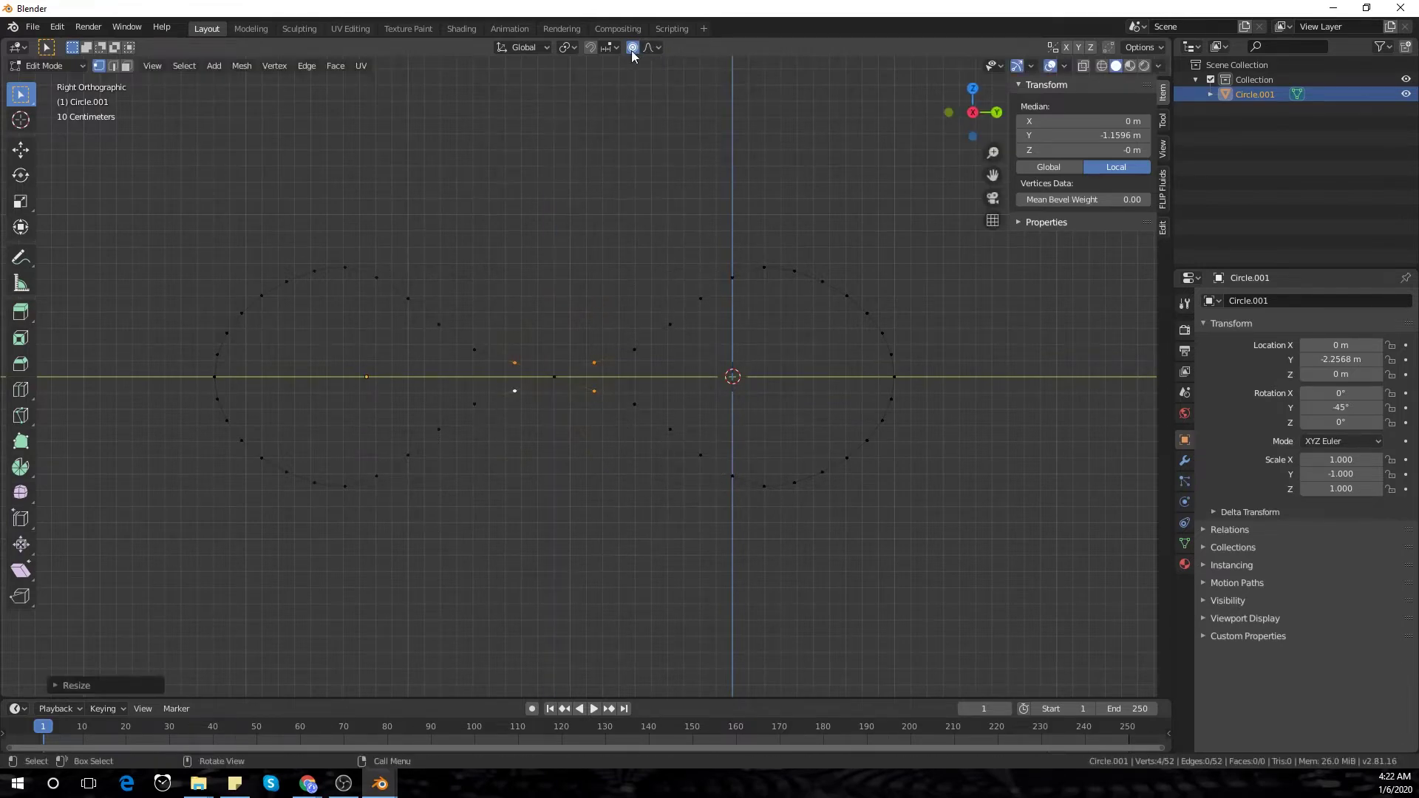
# - Scale the next groups of four vertices around the crossing along Z without proportional editing, and add a Subdivision Surface modifier to the outline
pyautogui.keyDown('shift'); pyautogui.click(636, 404); pyautogui.keyUp('shift')
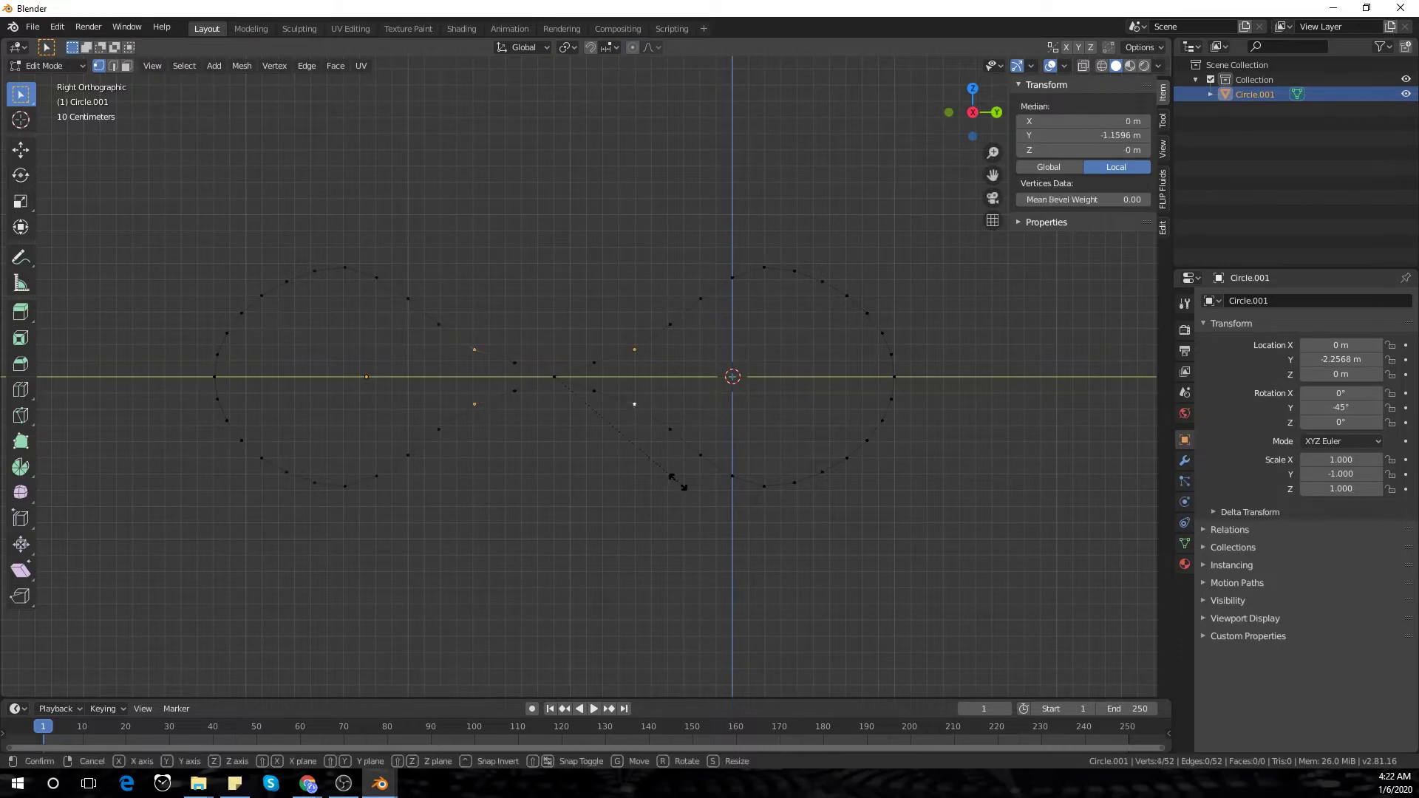
pyautogui.press('s')
pyautogui.press('z')
pyautogui.click(702, 509)
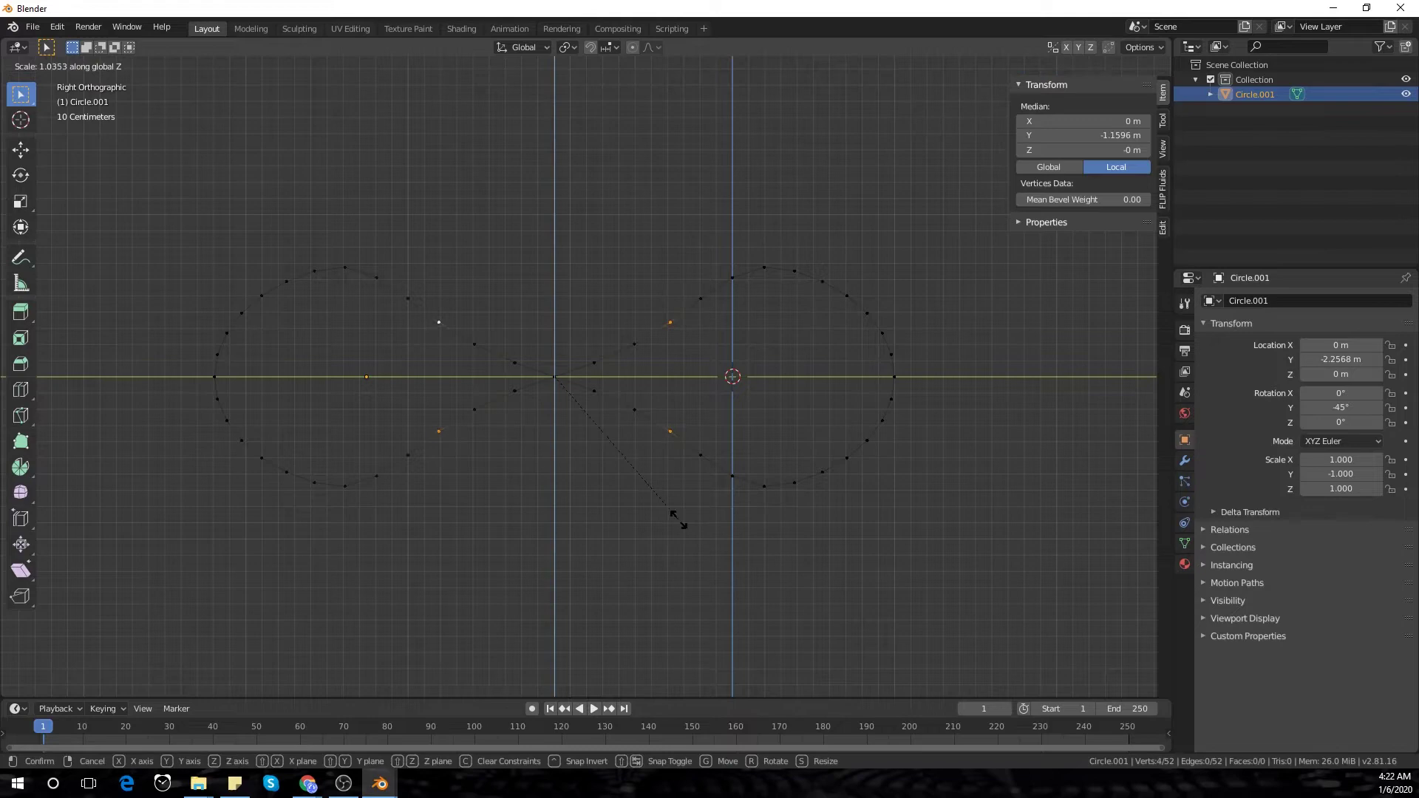
pyautogui.press('Tab')
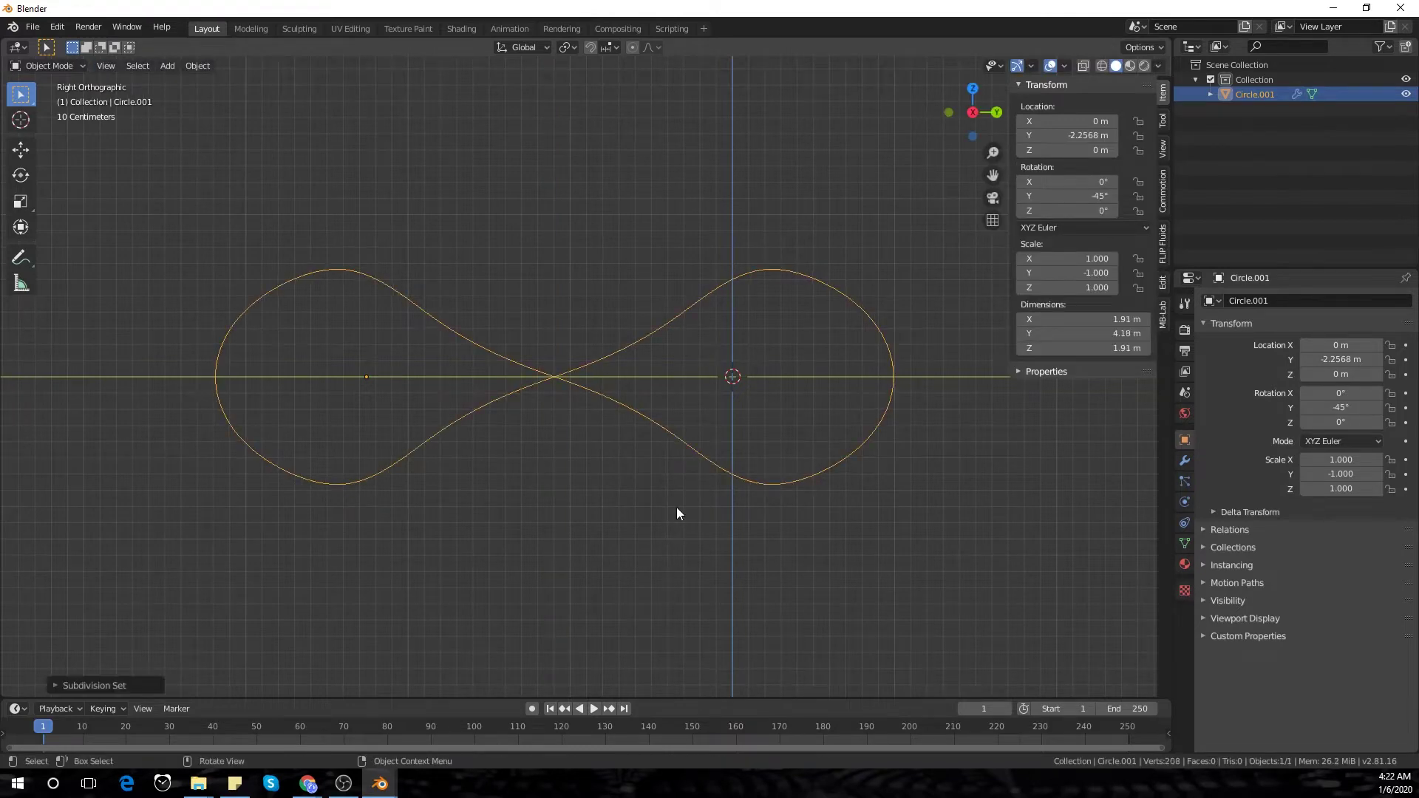
# - Select the entire figure-eight outline and extrude it about 0.22 m along Z
pyautogui.press('Tab')
pyautogui.press('KP_7')
pyautogui.keyDown('alt'); pyautogui.click(532, 442); pyautogui.keyUp('alt')
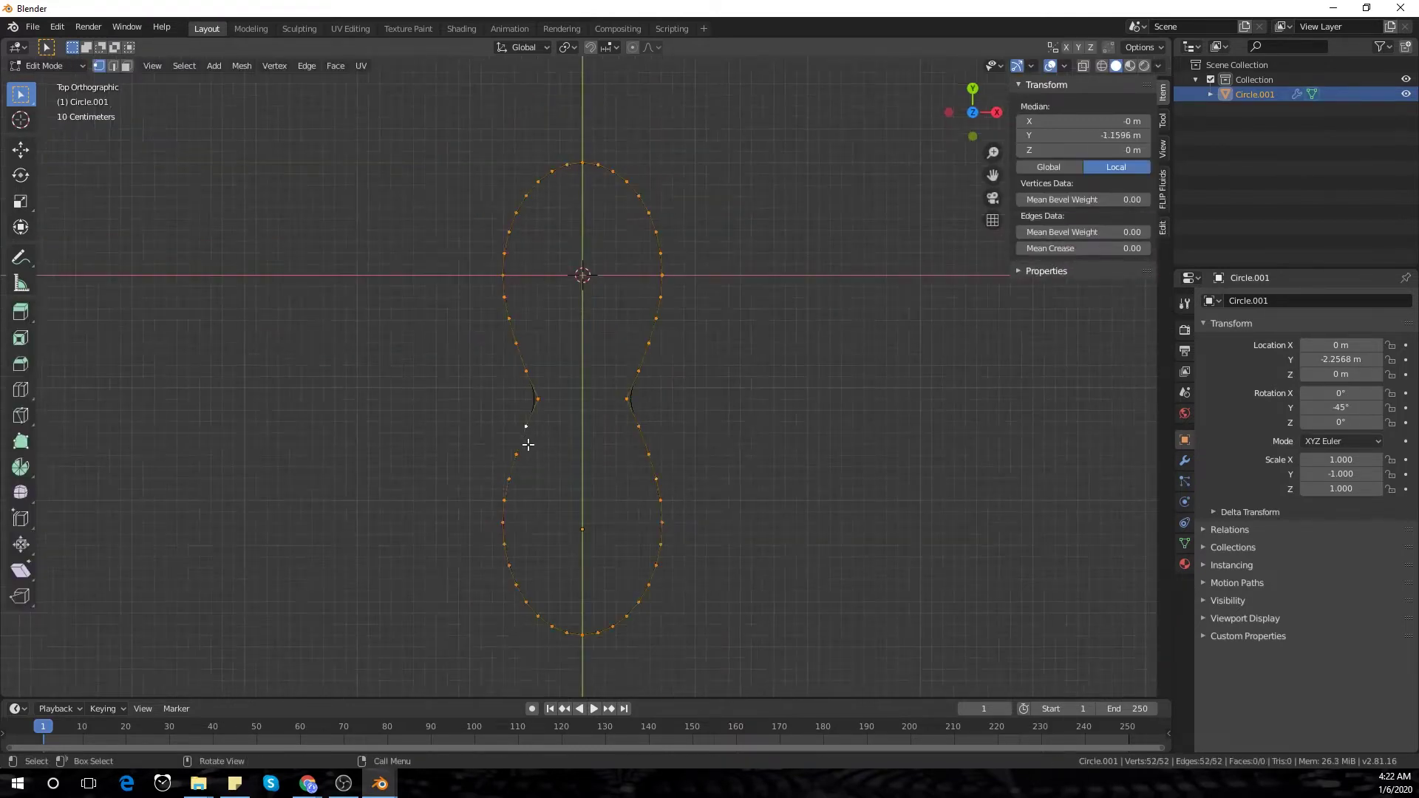
pyautogui.press('KP_3')
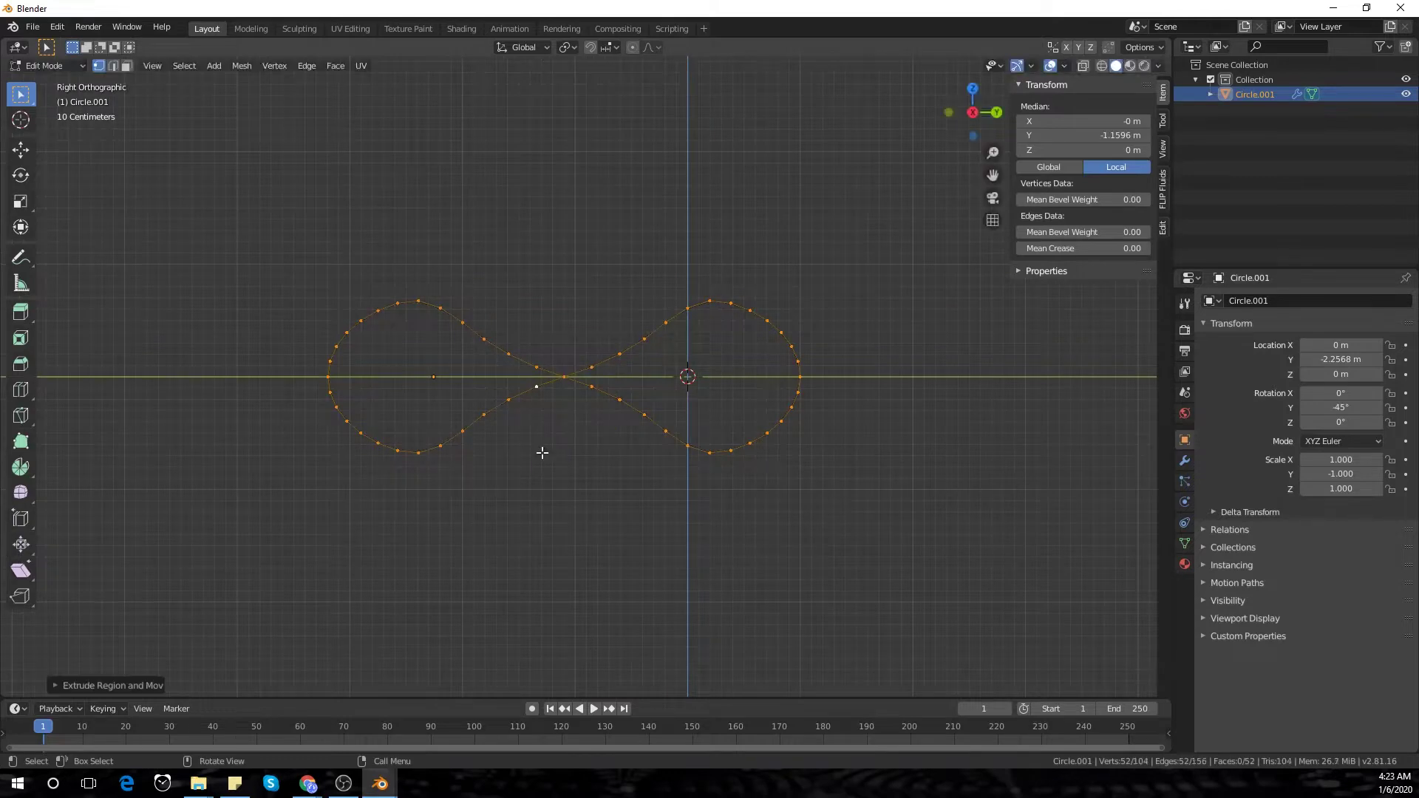
pyautogui.press('e')
pyautogui.press('z')
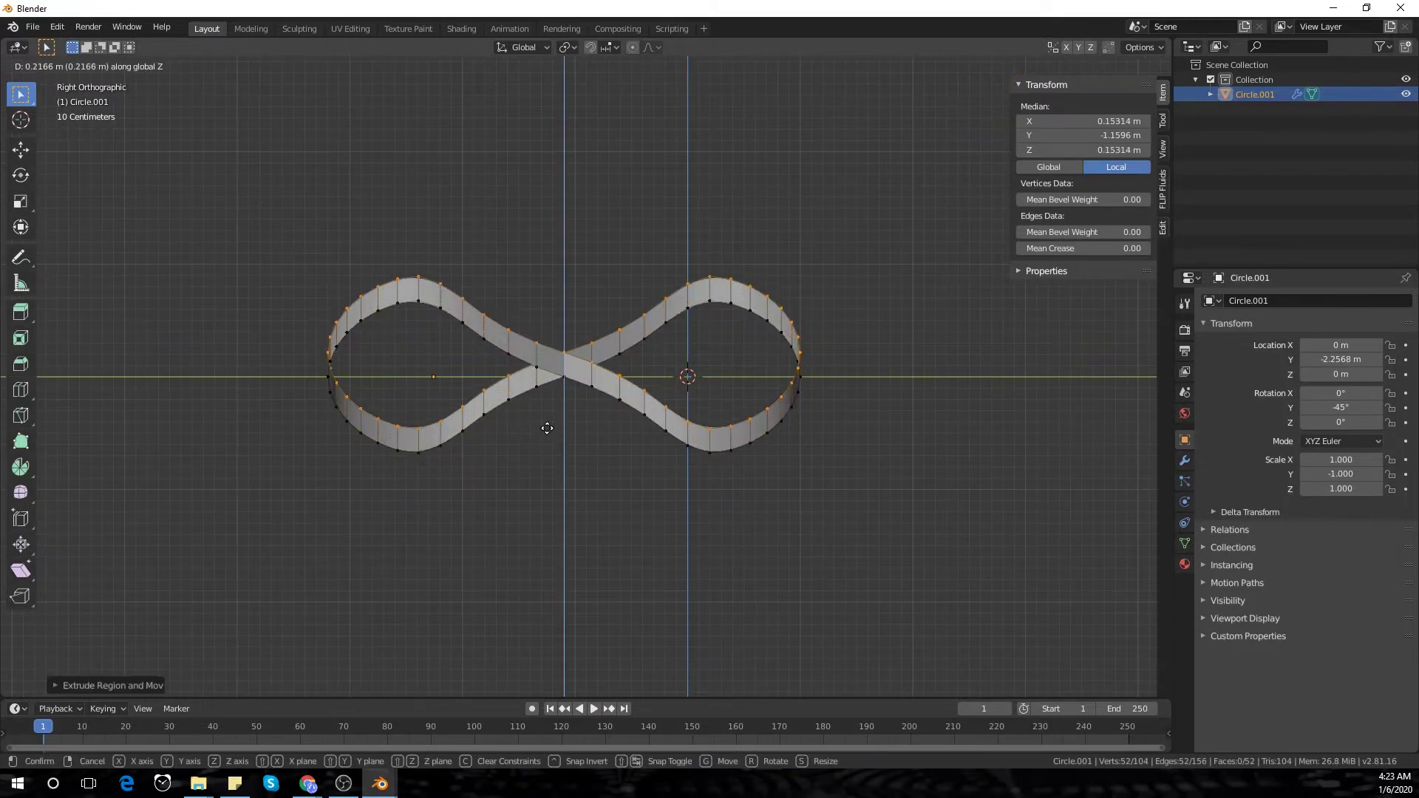
pyautogui.click(547, 428)
# - Shift the extruded edge loop about 0.24 m along Y and about 0.2 m along X to slant the ribbon
pyautogui.press('KP_7')
pyautogui.press('g')
pyautogui.press('y')
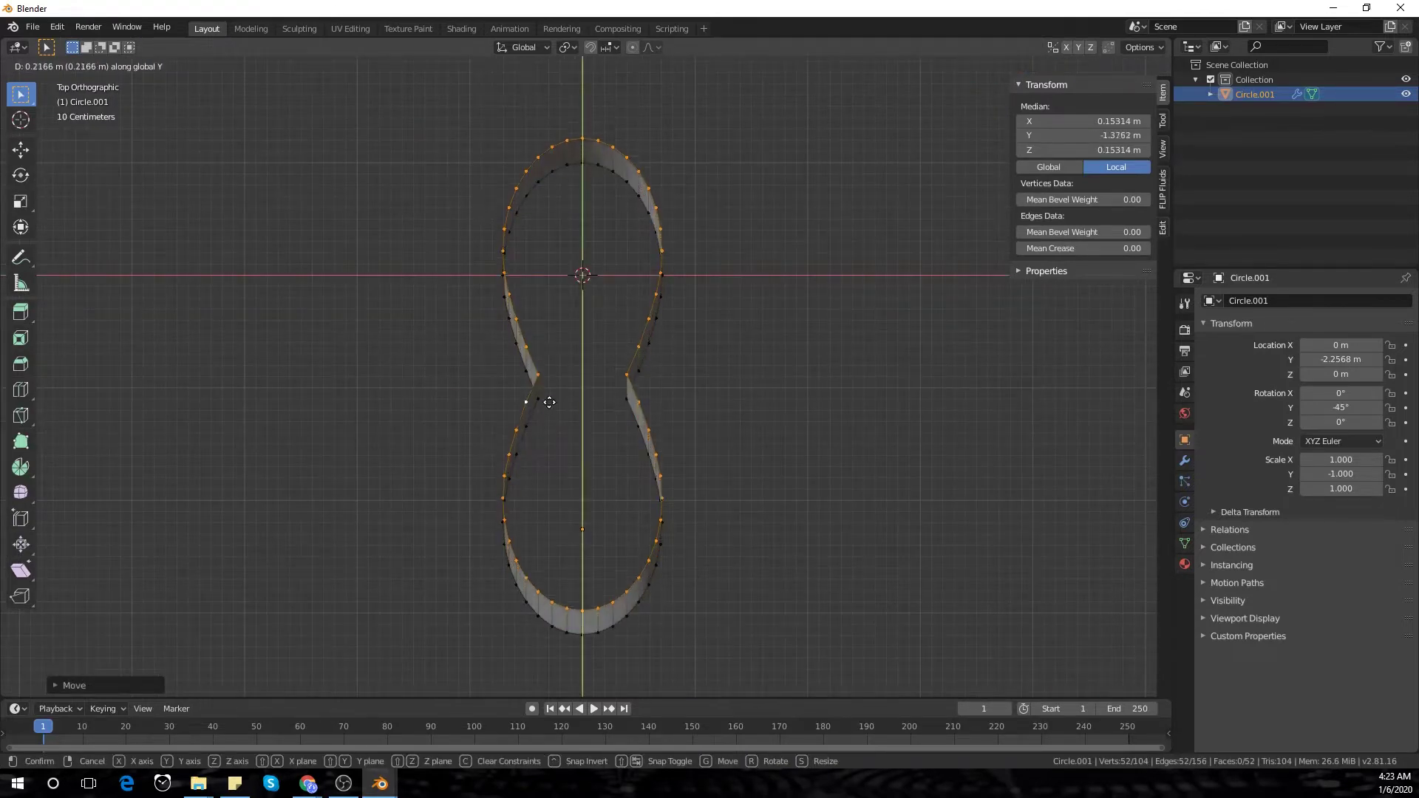
pyautogui.press('x')
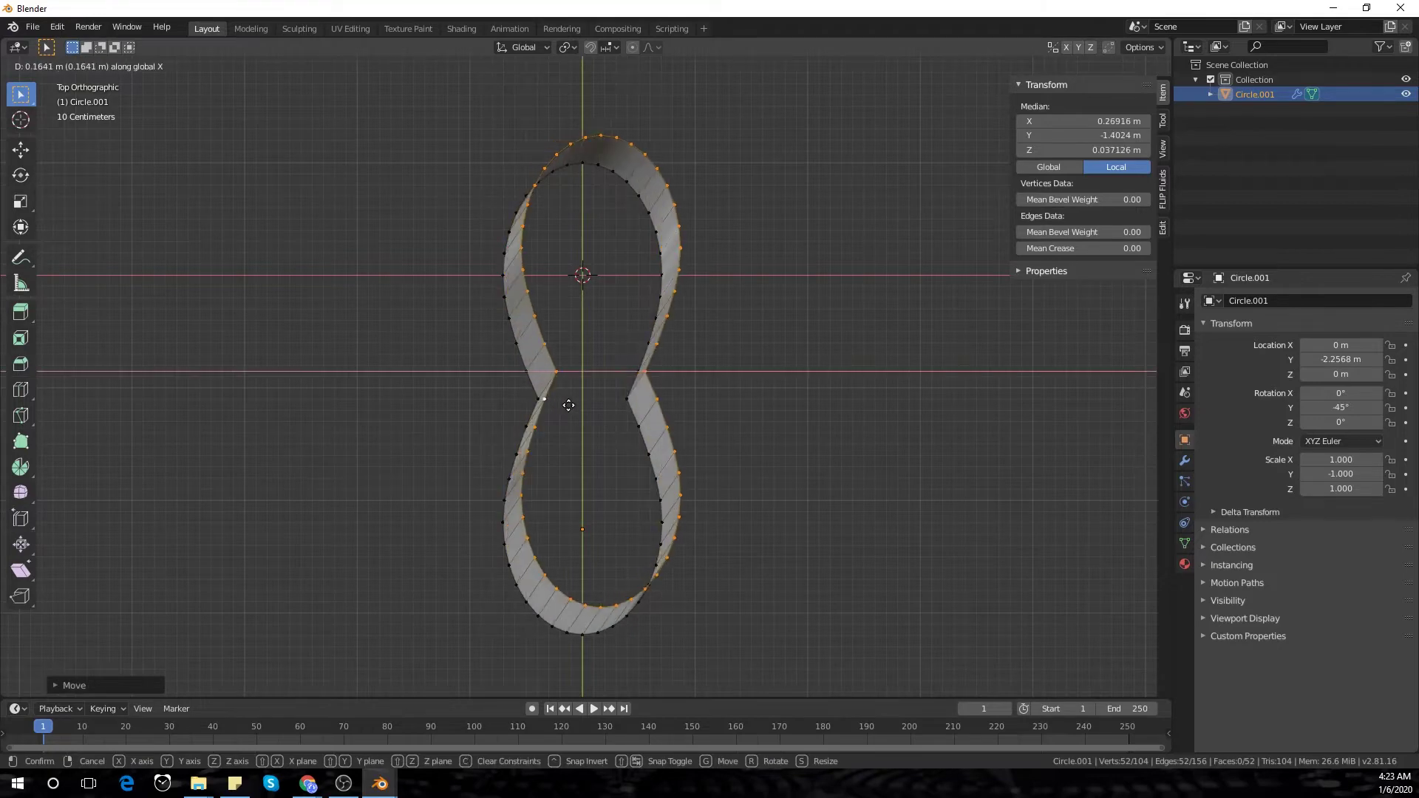
pyautogui.click(571, 405)
pyautogui.moveTo(571, 405); pyautogui.dragTo(674, 417, button='middle')
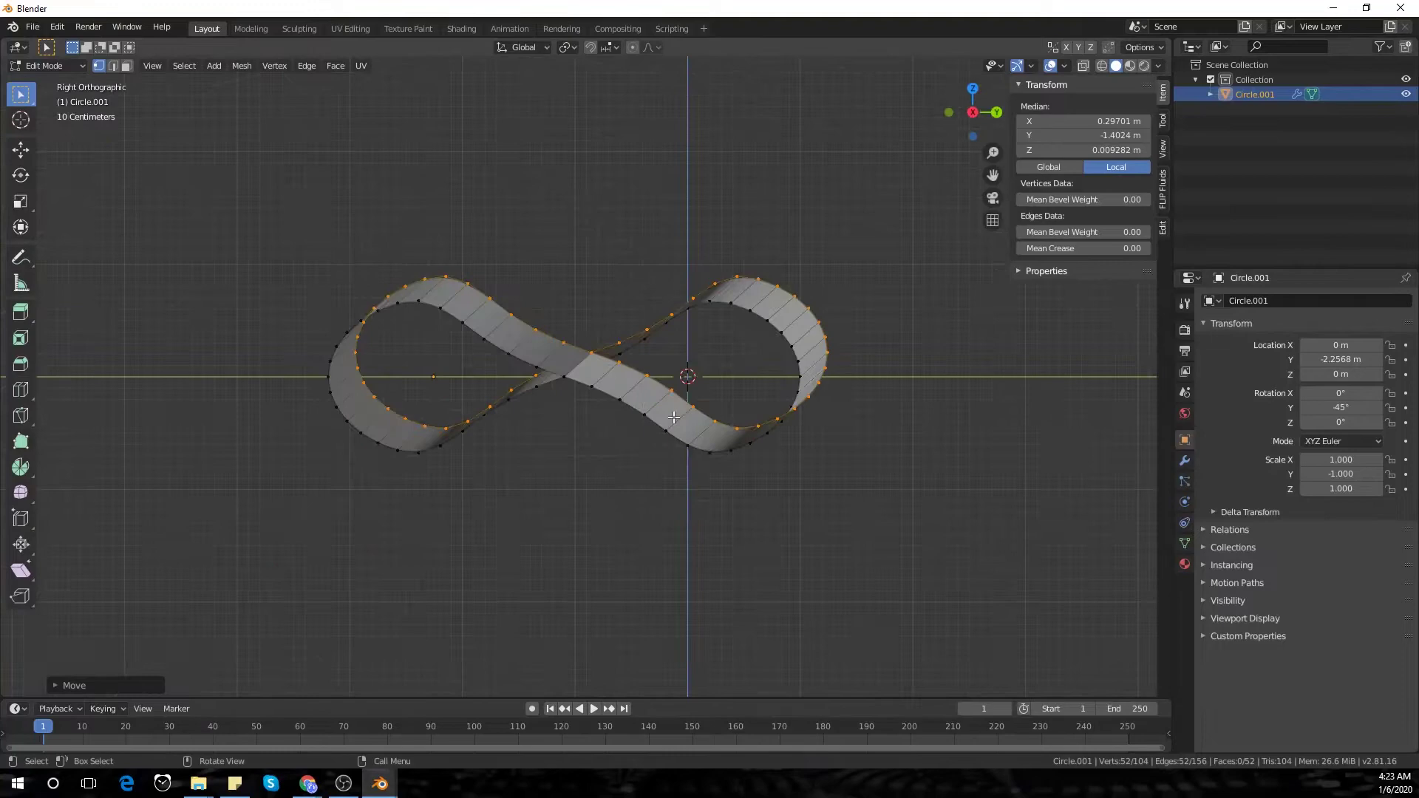
# - Leave mesh editing and apply smooth shading to the figure-eight ribbon
pyautogui.scroll(1, 679, 413)
pyautogui.press('Tab')
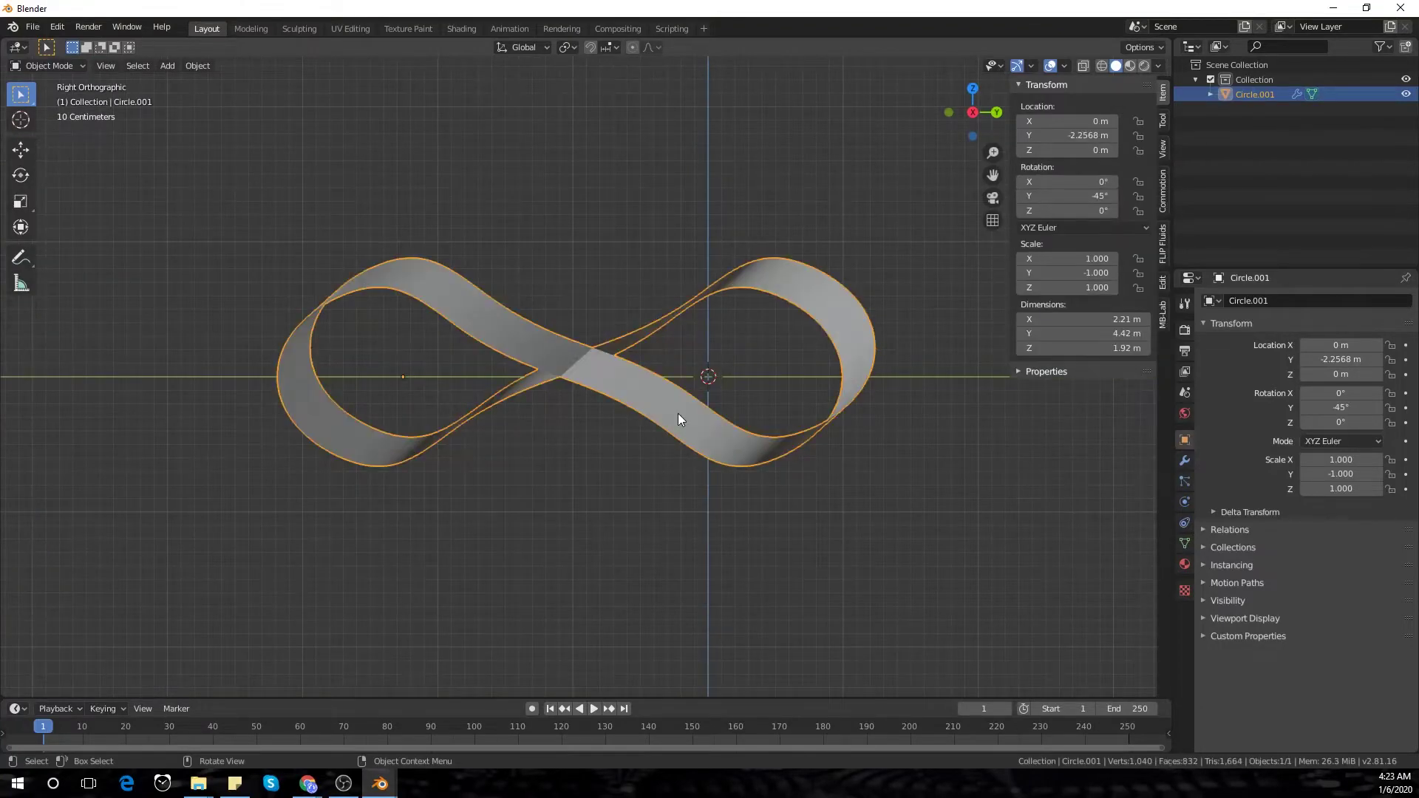
pyautogui.rightClick(677, 414)
pyautogui.click(677, 414)
pyautogui.moveTo(534, 418); pyautogui.dragTo(576, 445, button='middle')
# - Select the vertices of the ribbon's lower half from the top view with X-ray enabled
pyautogui.press('Tab')
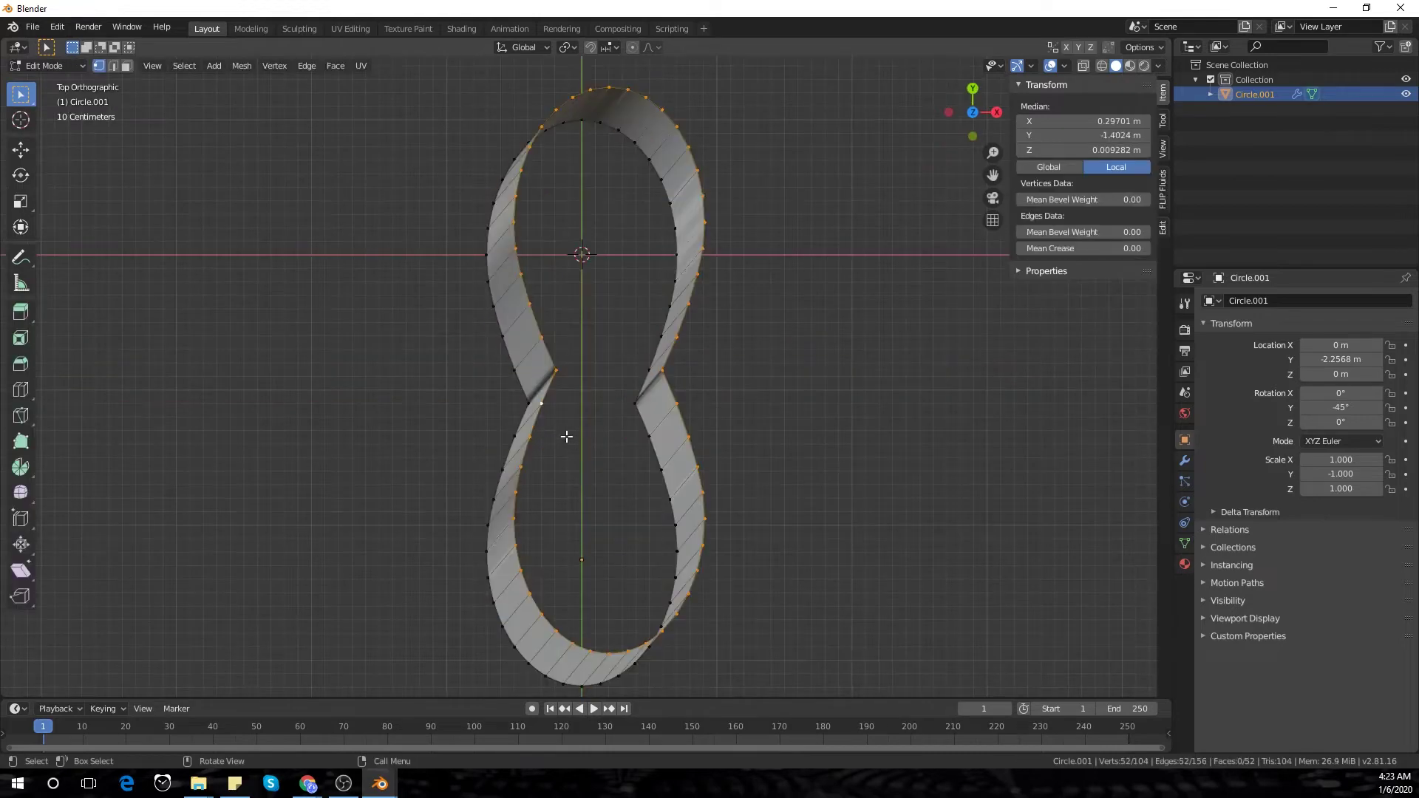
pyautogui.press('KP_7')
pyautogui.click(1085, 66)
pyautogui.click(820, 489)
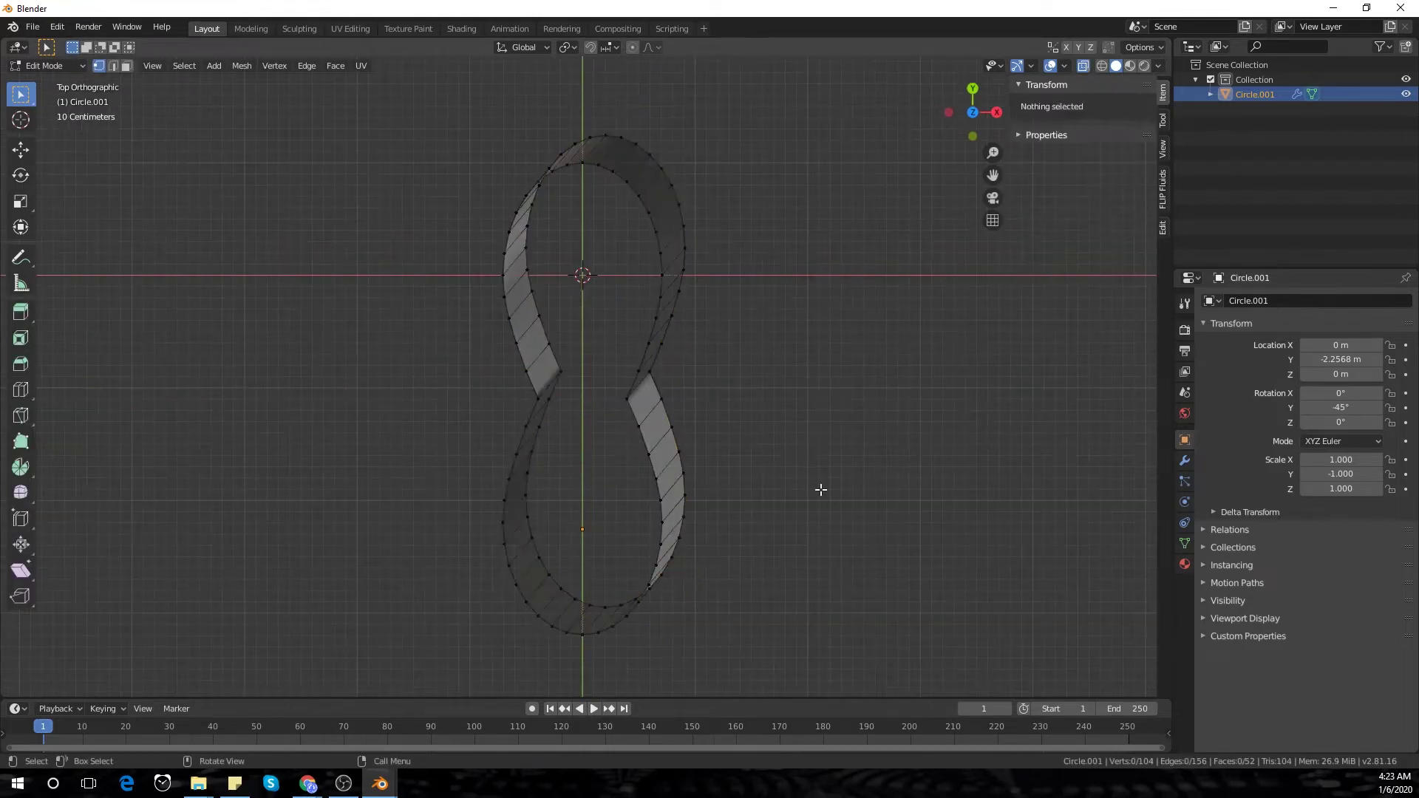
pyautogui.moveTo(557, 428)
pyautogui.mouseDown()
pyautogui.moveTo(555, 620)
pyautogui.moveTo(678, 469)
pyautogui.moveTo(650, 403)
pyautogui.mouseUp()
pyautogui.rightClick(792, 434)
pyautogui.press('c')
pyautogui.moveTo(602, 443)
pyautogui.mouseDown()
pyautogui.moveTo(564, 412)
pyautogui.moveTo(624, 412)
pyautogui.mouseUp()
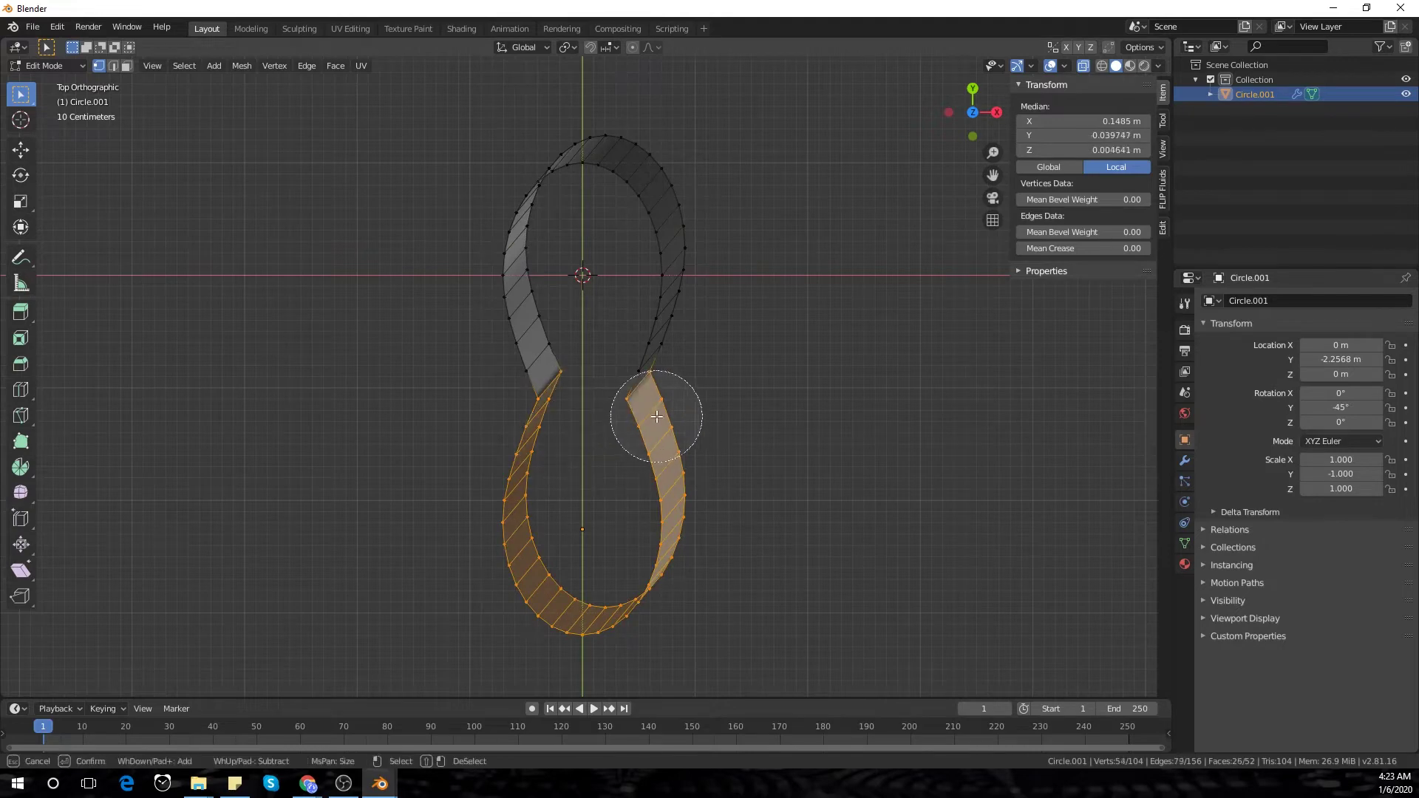
pyautogui.rightClick(854, 462)
pyautogui.rightClick(854, 463)
pyautogui.press('Escape')
pyautogui.press('Tab')
pyautogui.moveTo(854, 463); pyautogui.dragTo(770, 381, button='middle')
pyautogui.press('KP_7')
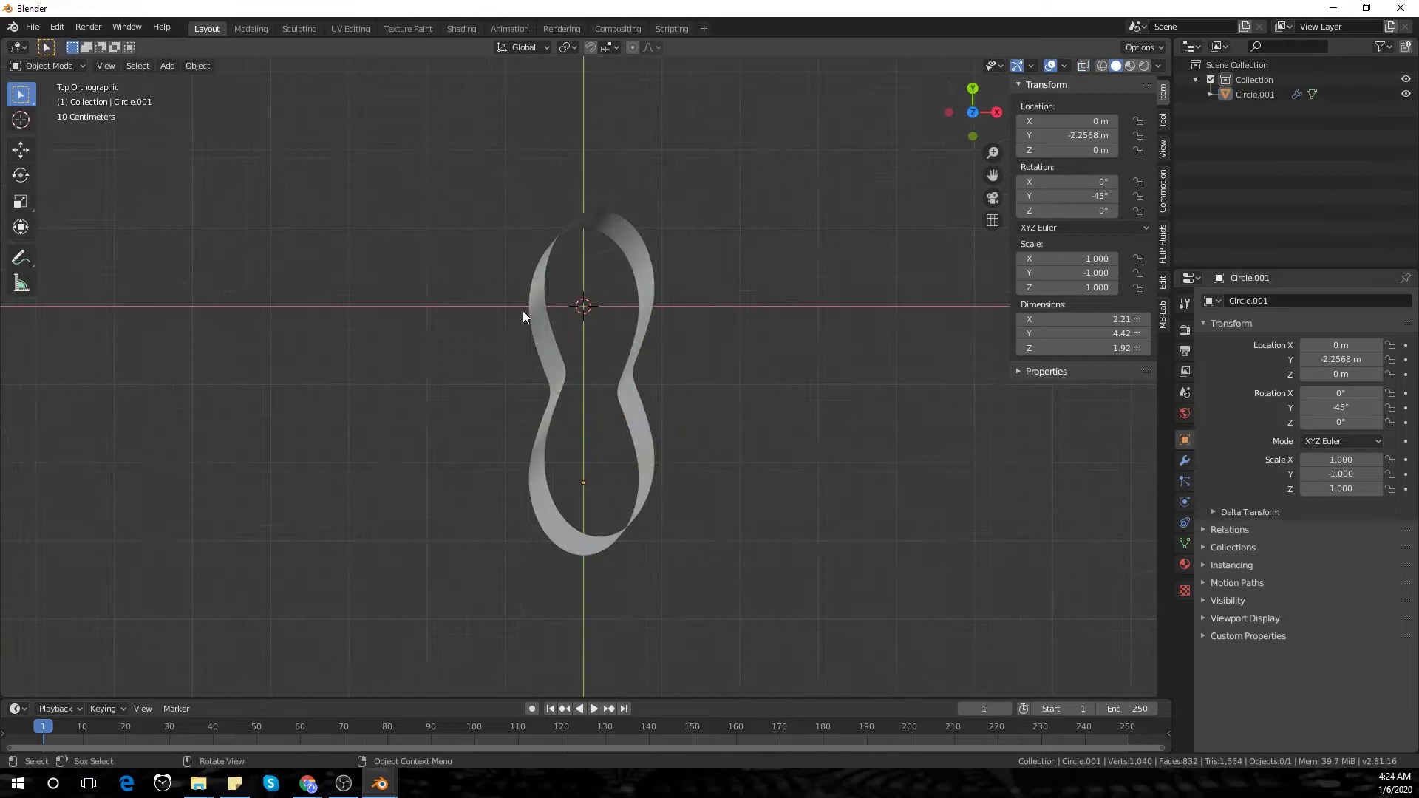
# - Set the ribbon's origin to its geometry and snap the ribbon to the 3D cursor
pyautogui.click(193, 67)
pyautogui.moveTo(223, 94)
pyautogui.click(451, 117)
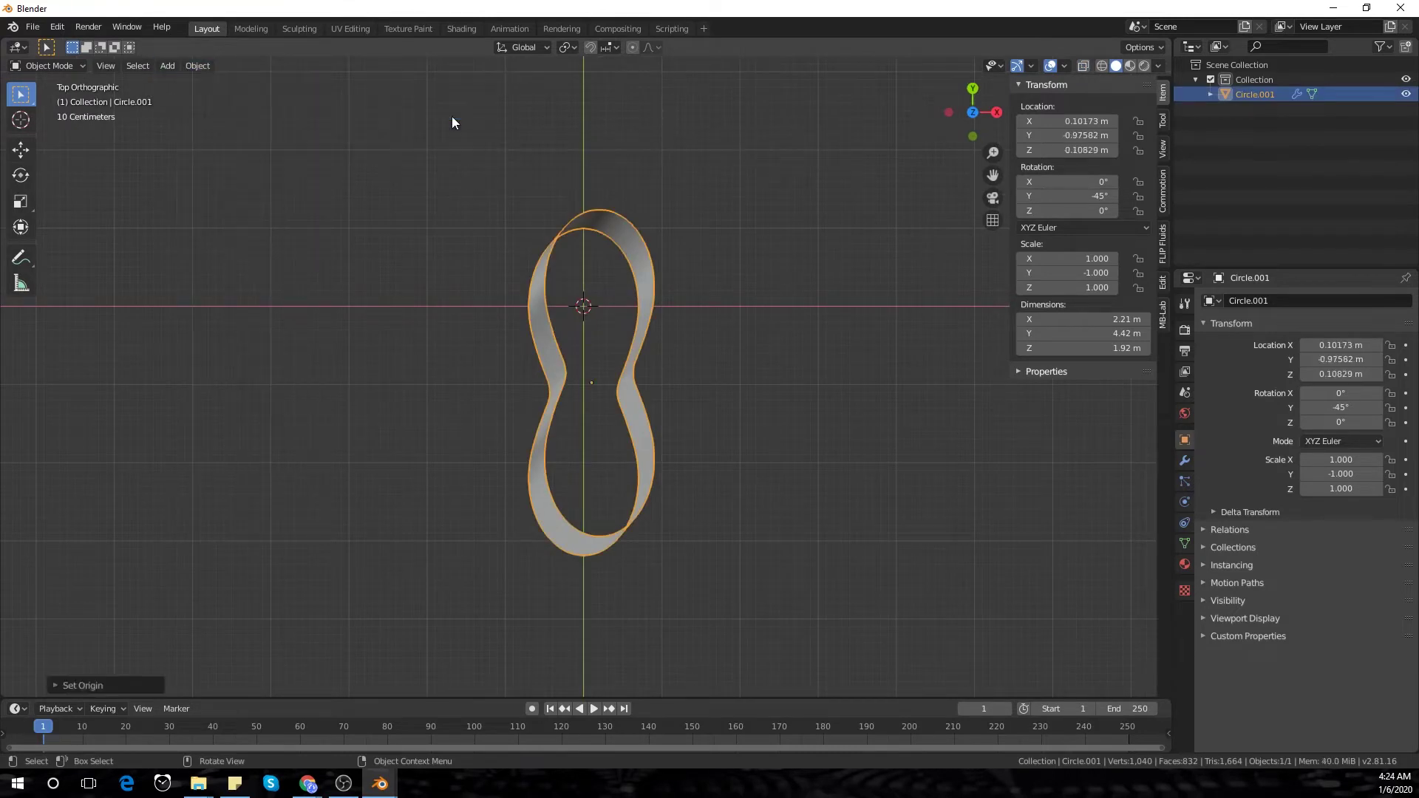
pyautogui.hotkey('shift', 's')
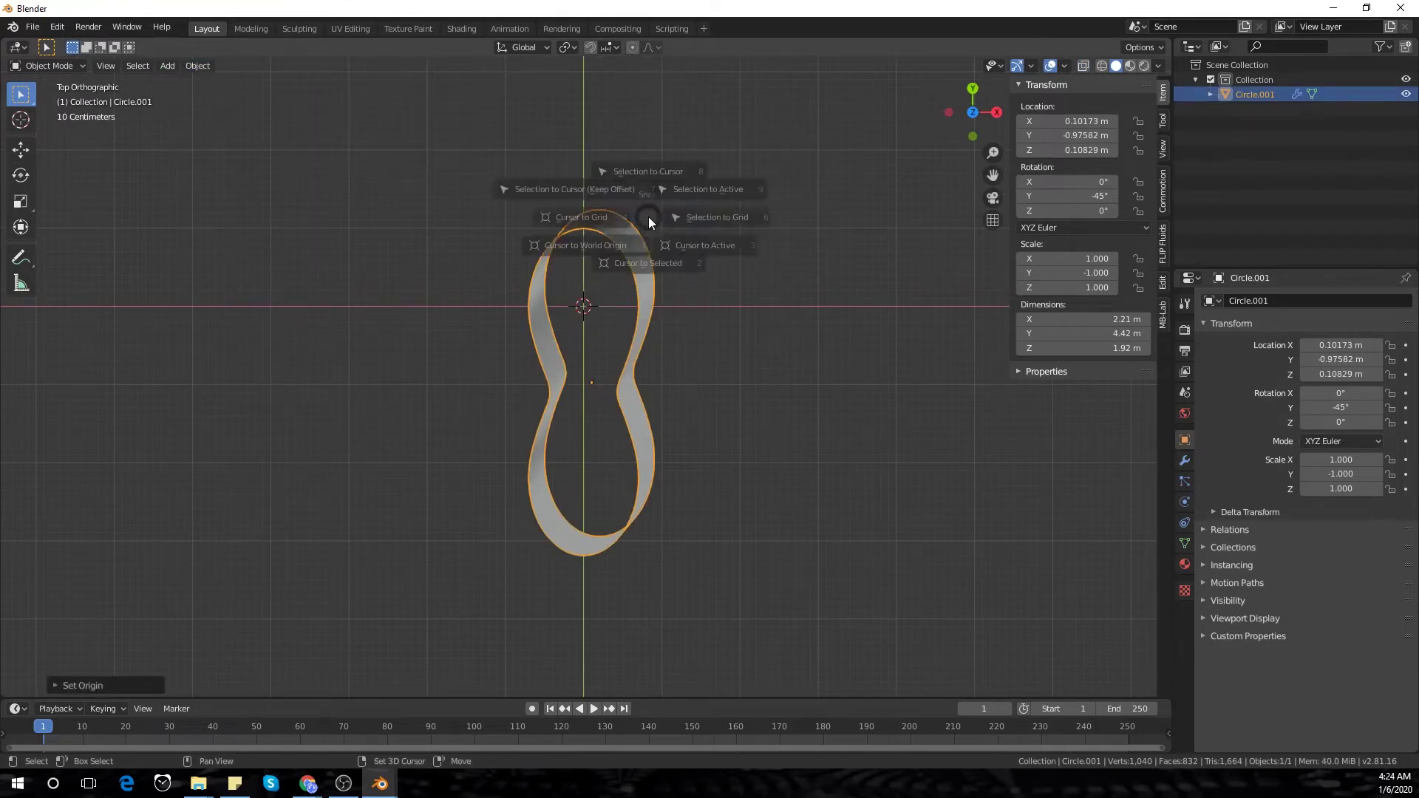
pyautogui.click(647, 137)
# - Add four lengthwise loop cuts running around the whole ribbon
pyautogui.keyDown('shift'); pyautogui.moveTo(735, 275); pyautogui.dragTo(628, 284, button='middle'); pyautogui.keyUp('shift')
pyautogui.scroll(2, 672, 380)
pyautogui.press('Tab')
pyautogui.hotkey('ctrl', 'r')
pyautogui.scroll(3, 628, 283)
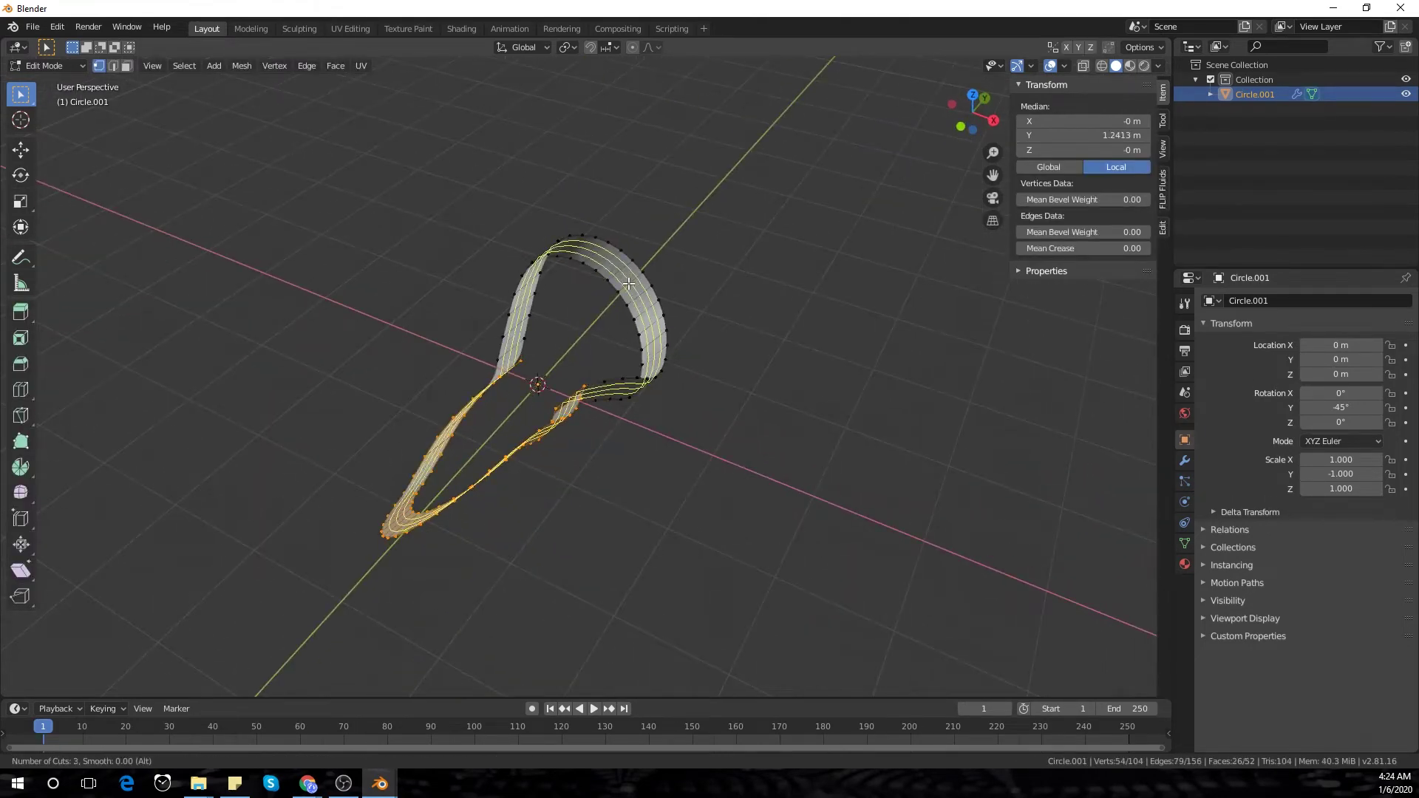
pyautogui.click(629, 283)
pyautogui.moveTo(628, 283); pyautogui.dragTo(722, 257, button='middle')
pyautogui.press('KP_7')
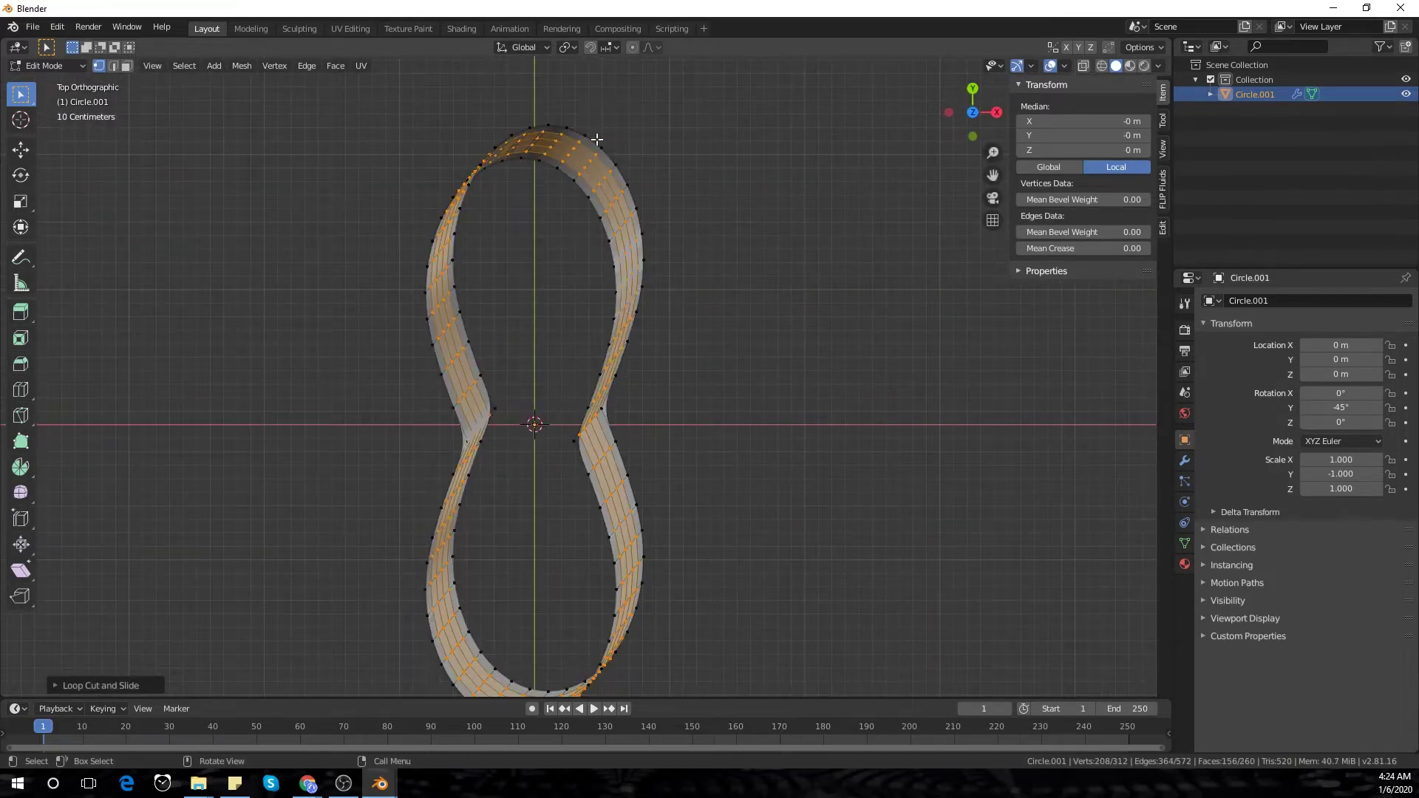
pyautogui.hotkey('alt', 'a')
pyautogui.press('Tab')
# - Apply all transforms to the ribbon
pyautogui.scroll(-2, 623, 266)
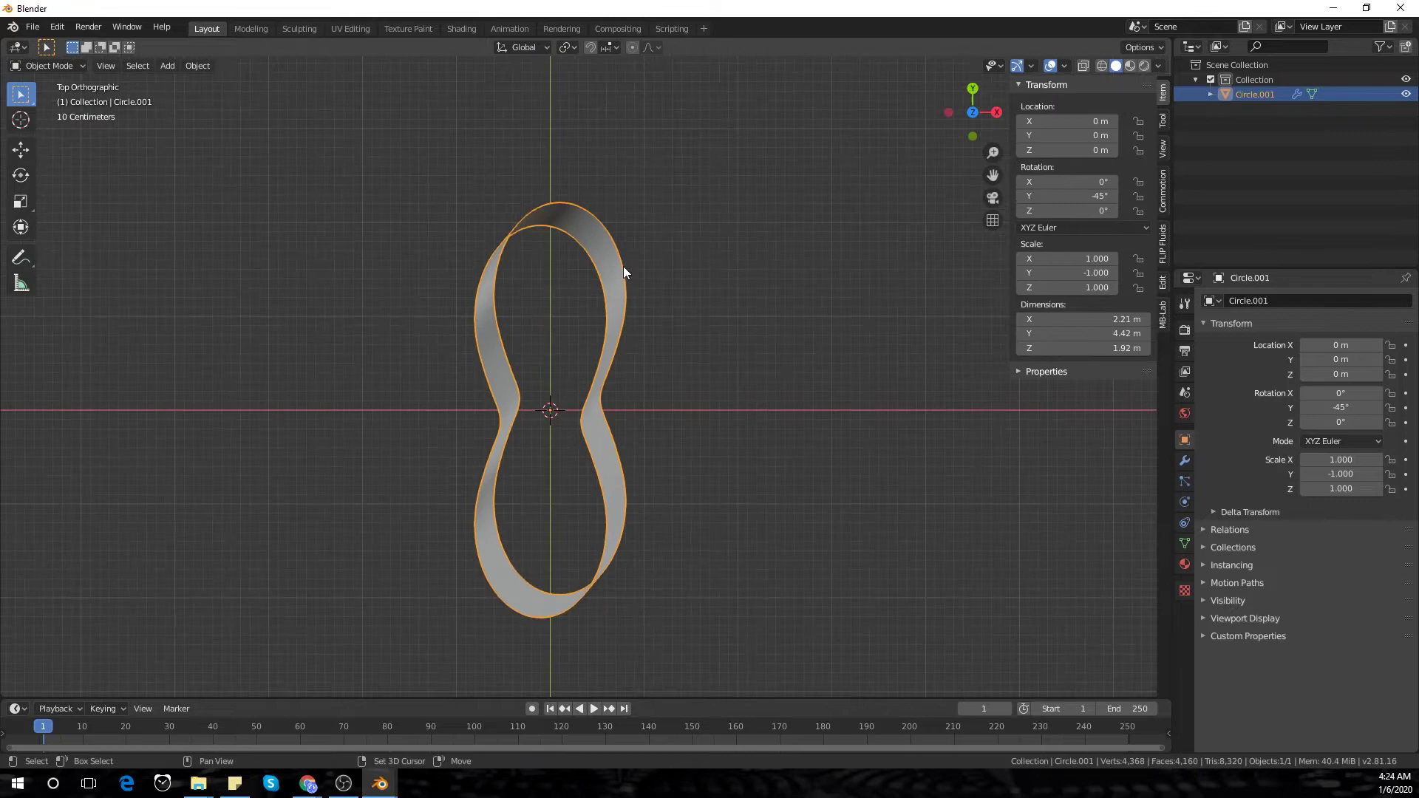
pyautogui.hotkey('ctrl', 'a')
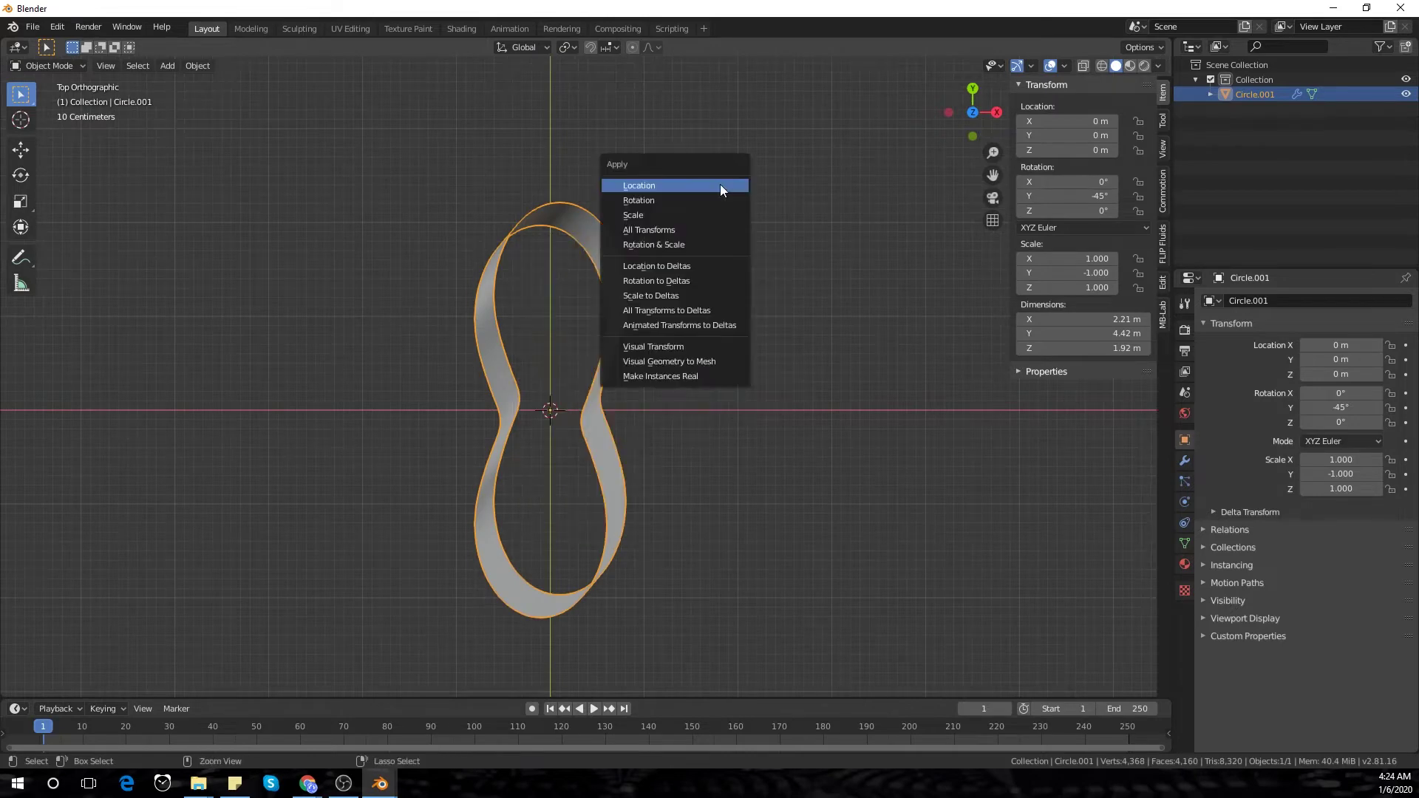
pyautogui.click(696, 229)
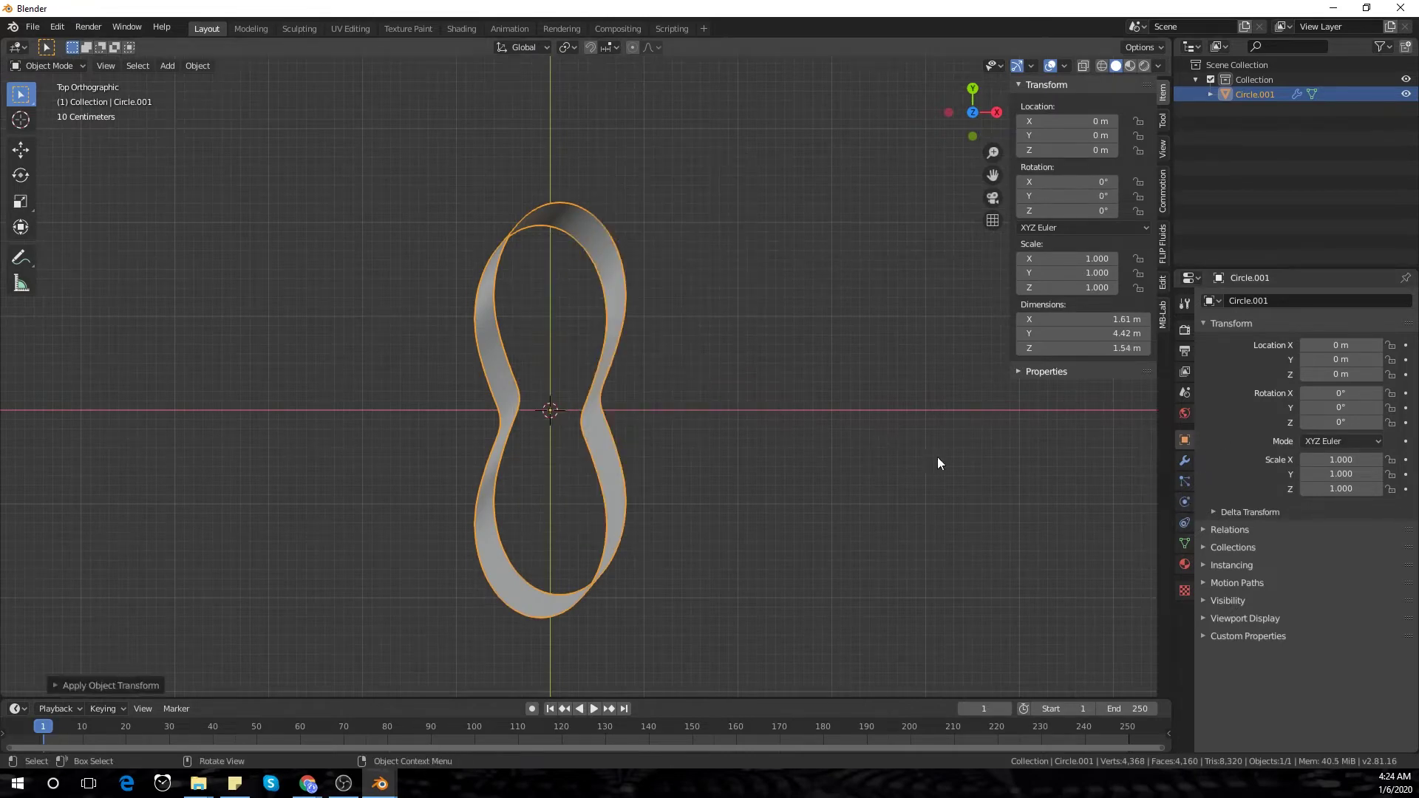
pyautogui.scroll(1, 747, 396)
pyautogui.press('Tab')
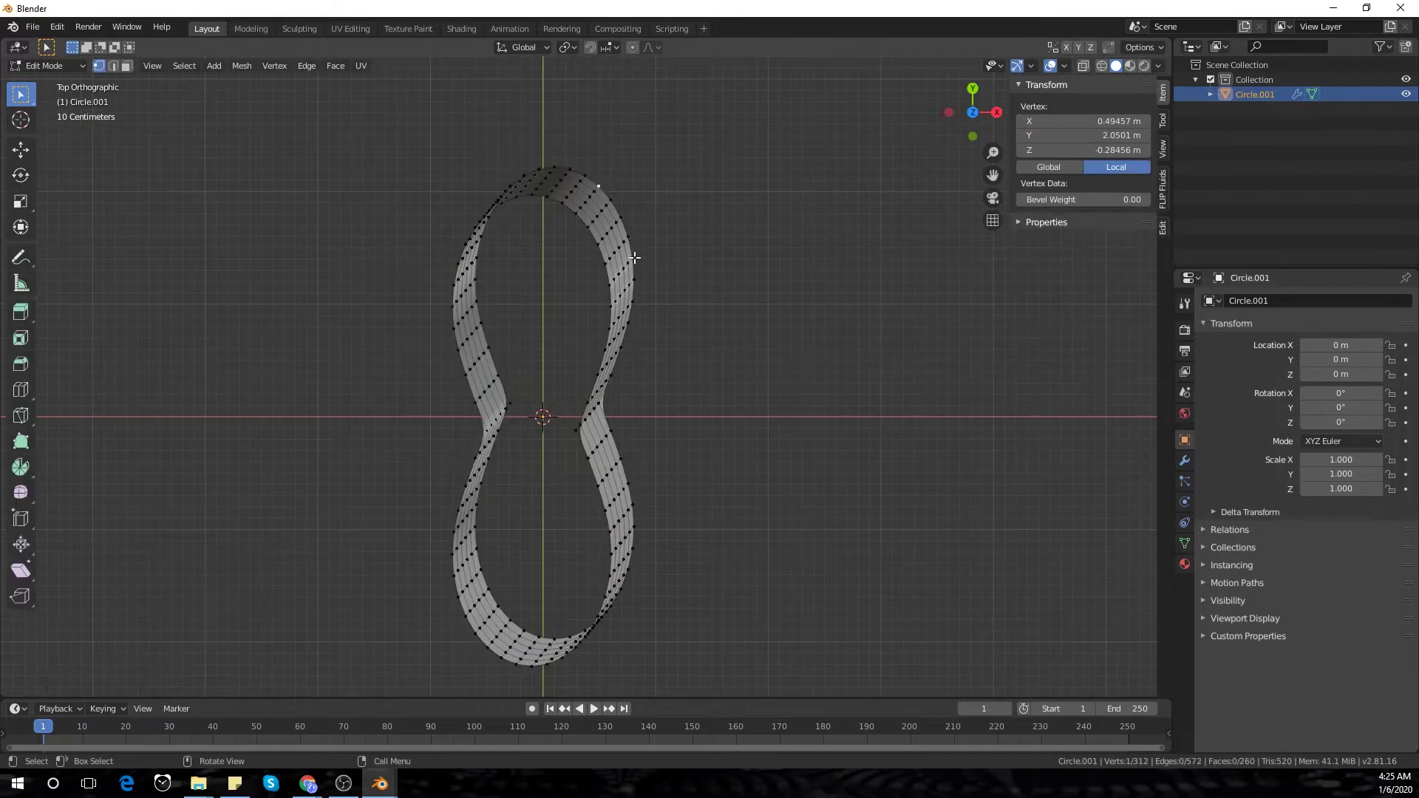
pyautogui.scroll(1, 637, 206)
pyautogui.press('Tab')
# - Add three material slots to the ribbon and create a new material in each one
pyautogui.click(1184, 564)
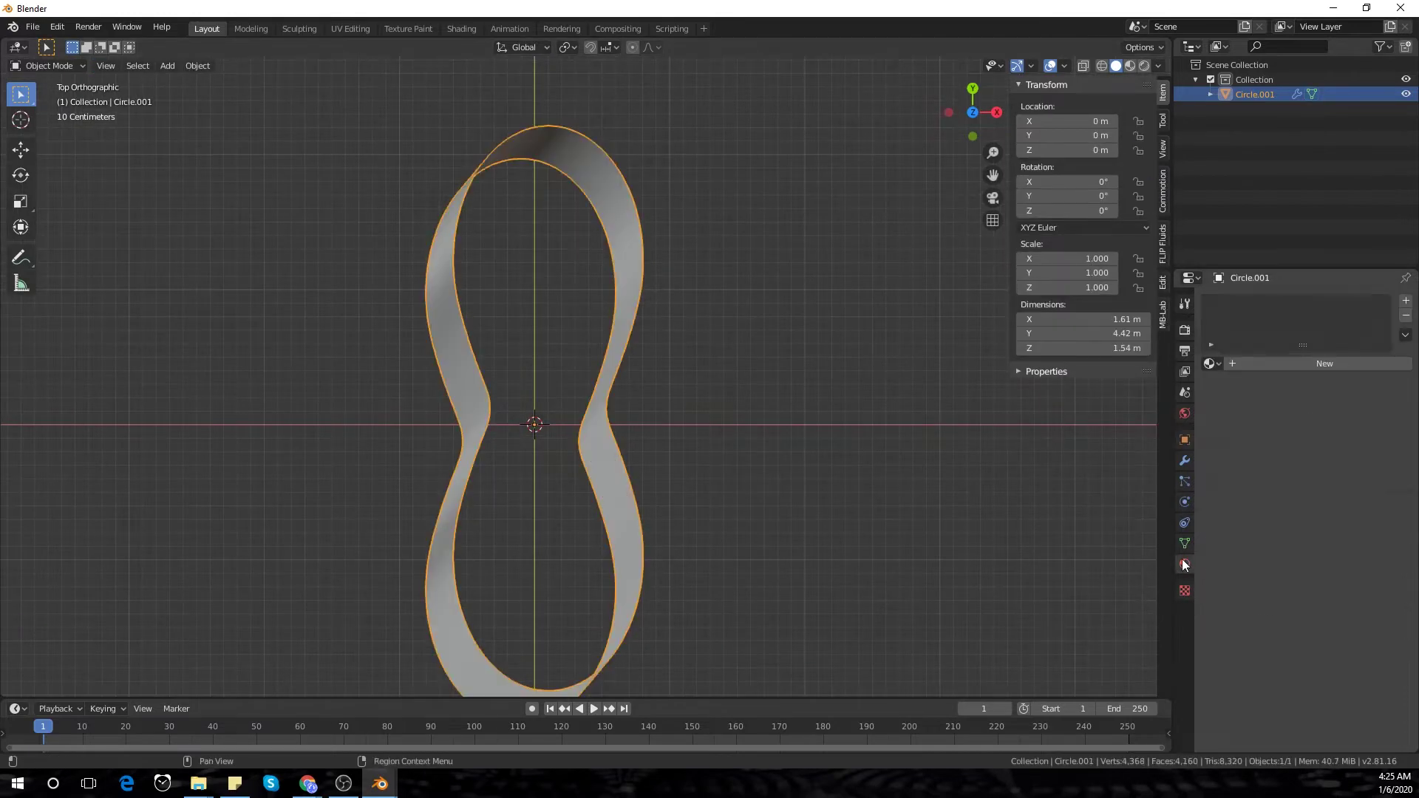
pyautogui.click(1406, 303)
pyautogui.click(1406, 303)
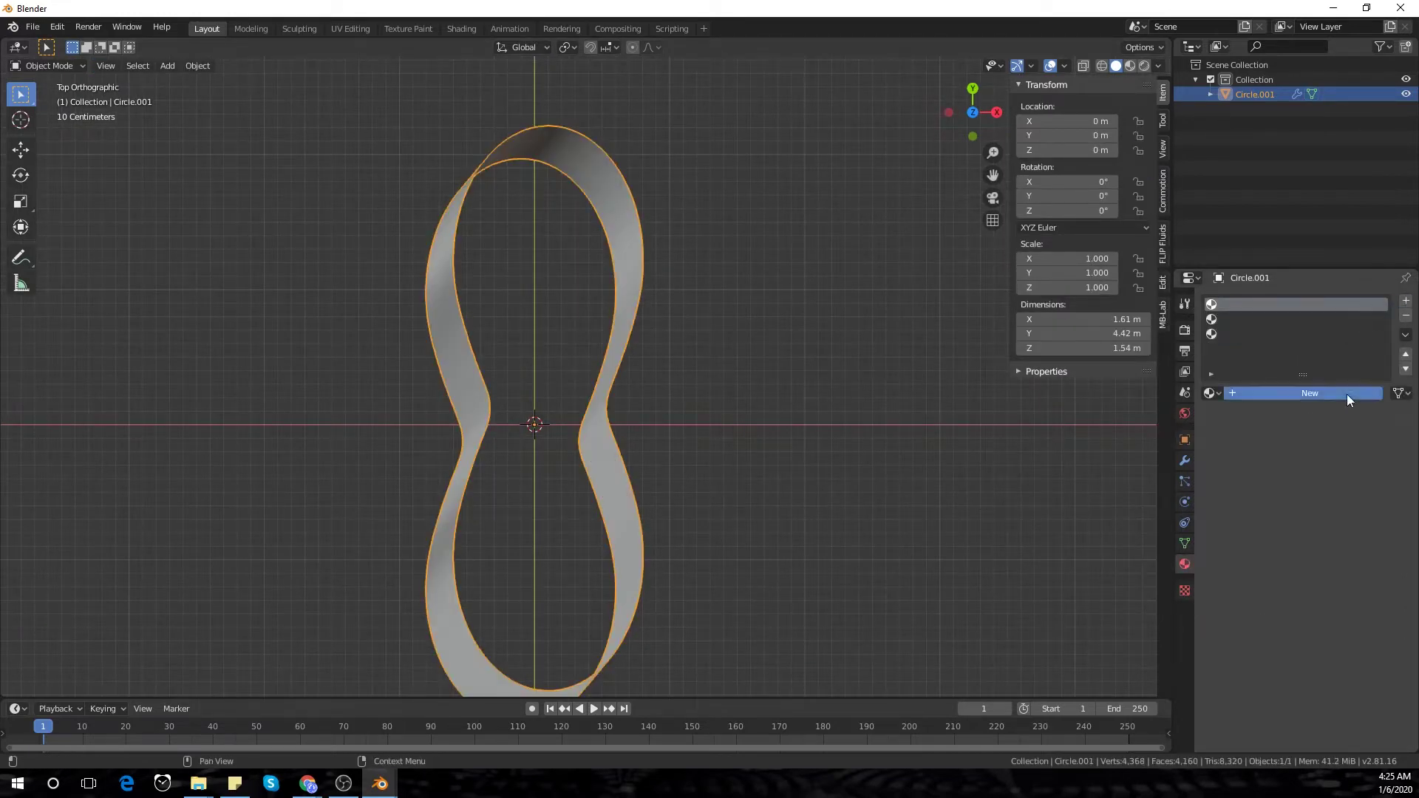
pyautogui.click(1346, 393)
pyautogui.click(1280, 320)
pyautogui.click(1265, 393)
pyautogui.click(1265, 334)
pyautogui.click(1264, 393)
# - Change the surface of Material.001 and Material.002 to Emission
pyautogui.click(1266, 306)
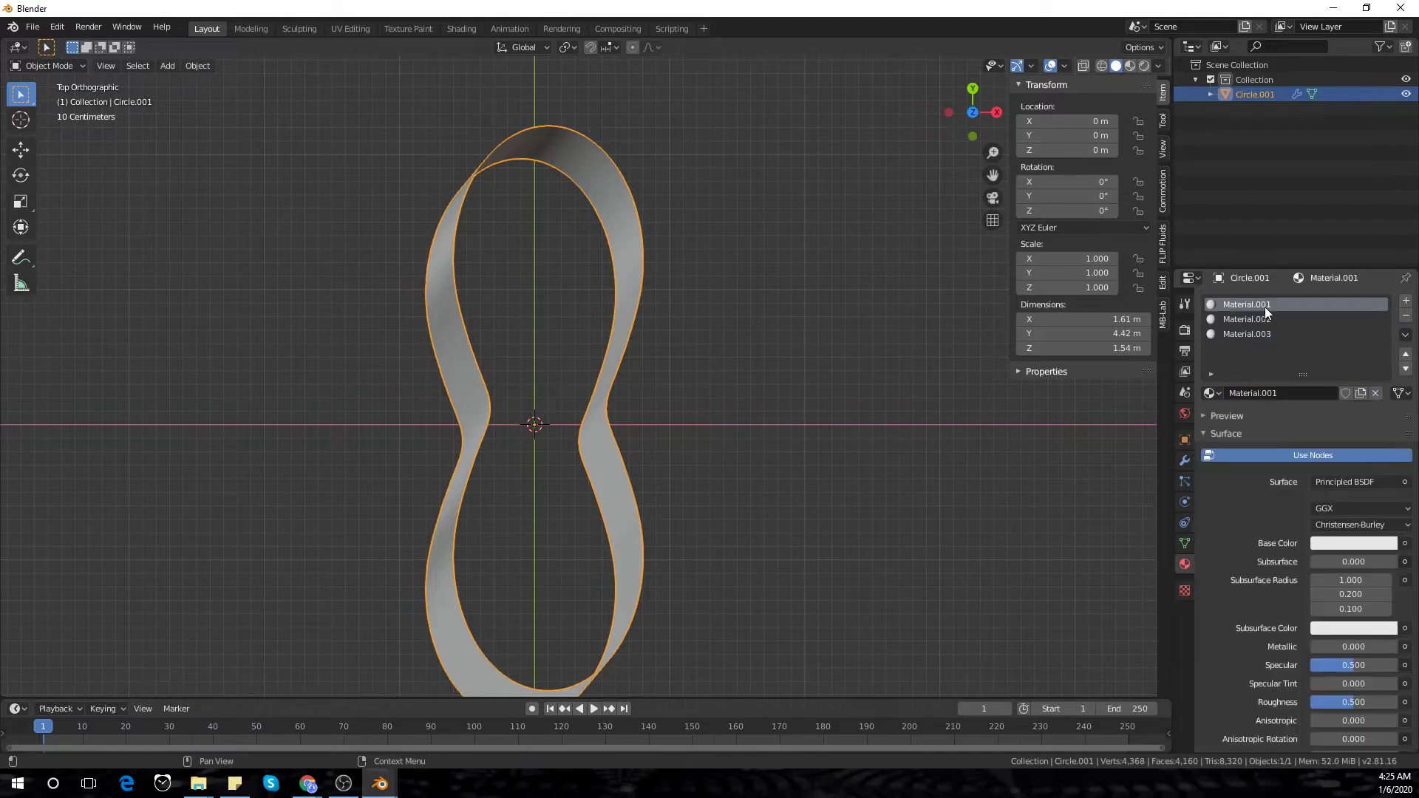
pyautogui.click(1344, 483)
pyautogui.click(1266, 189)
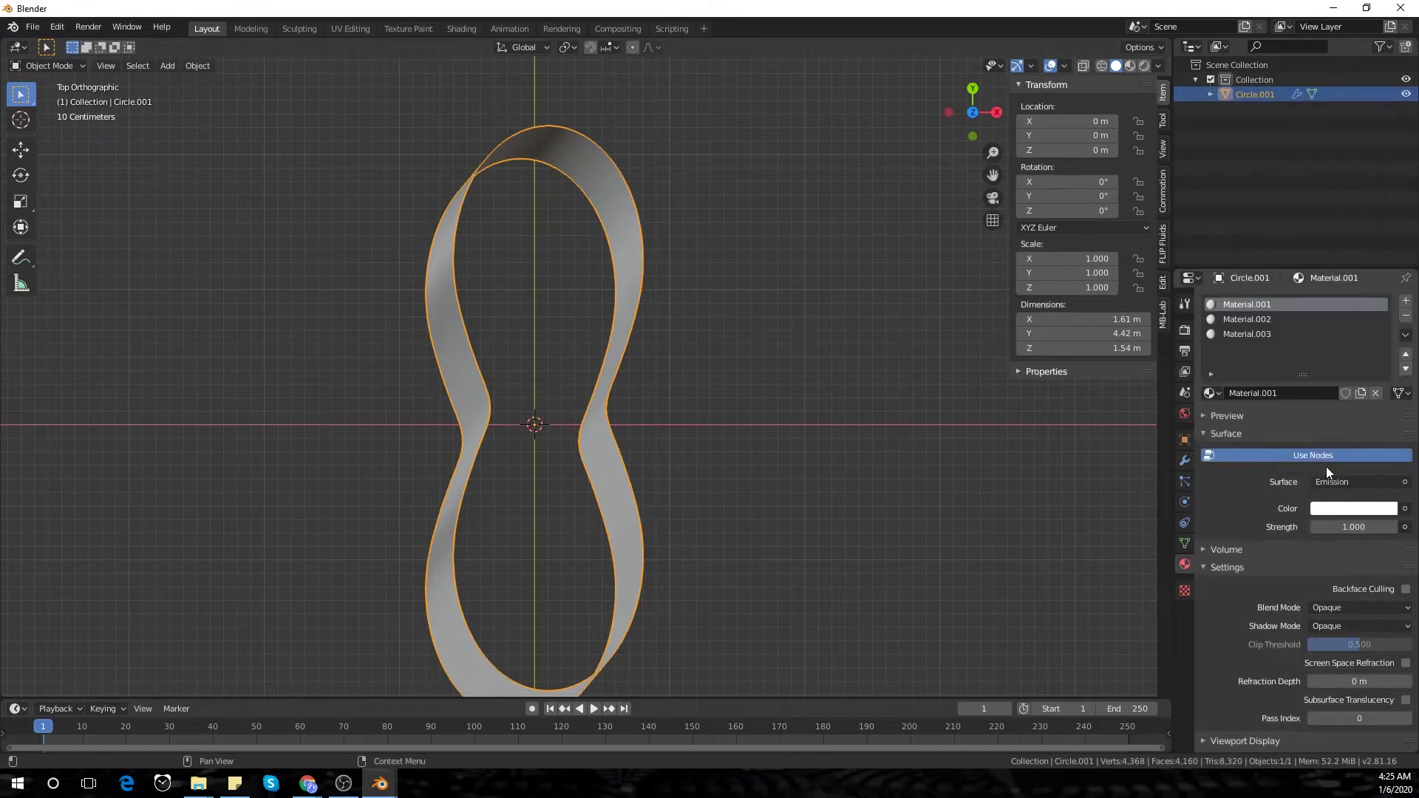
pyautogui.hotkey('ctrl', 'z')
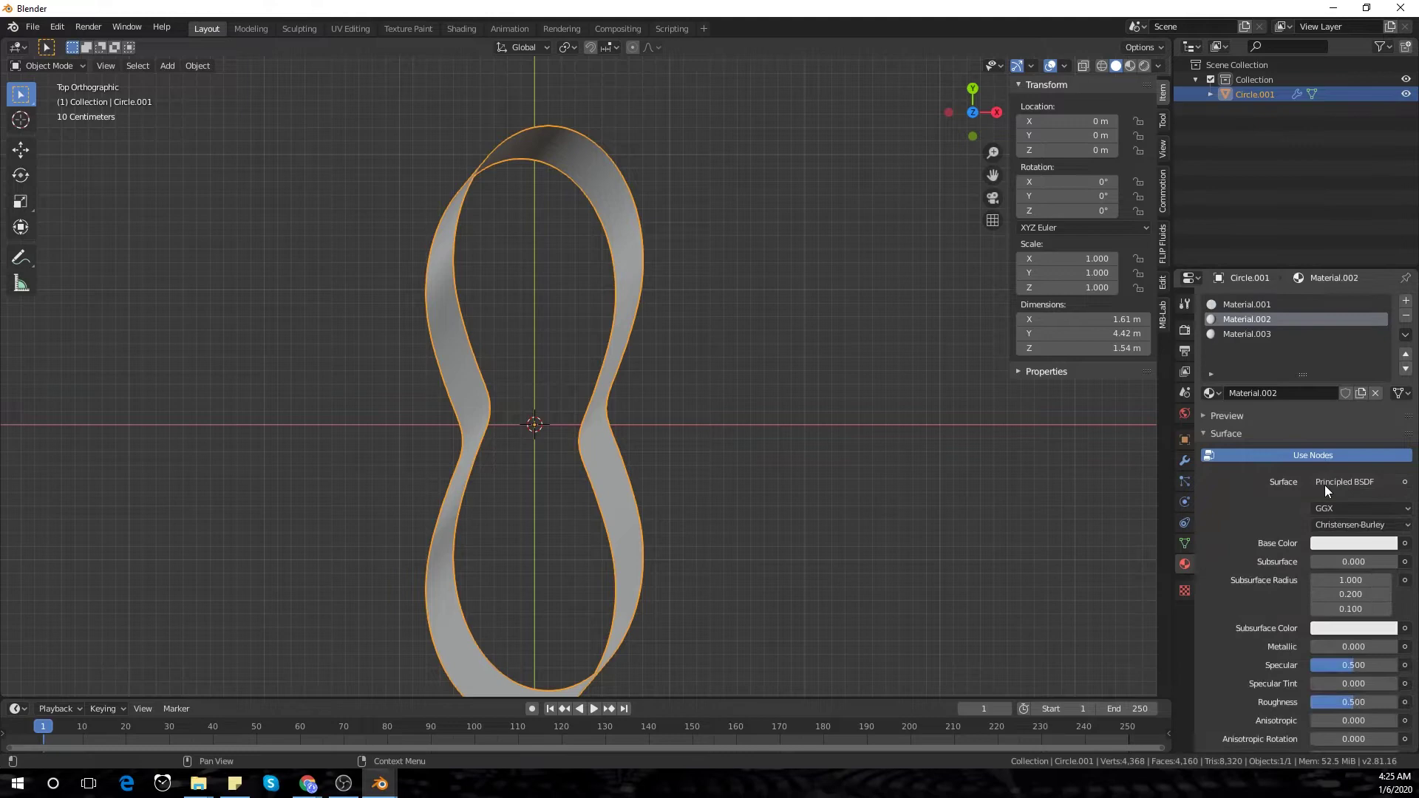
pyautogui.click(1324, 483)
pyautogui.click(1266, 191)
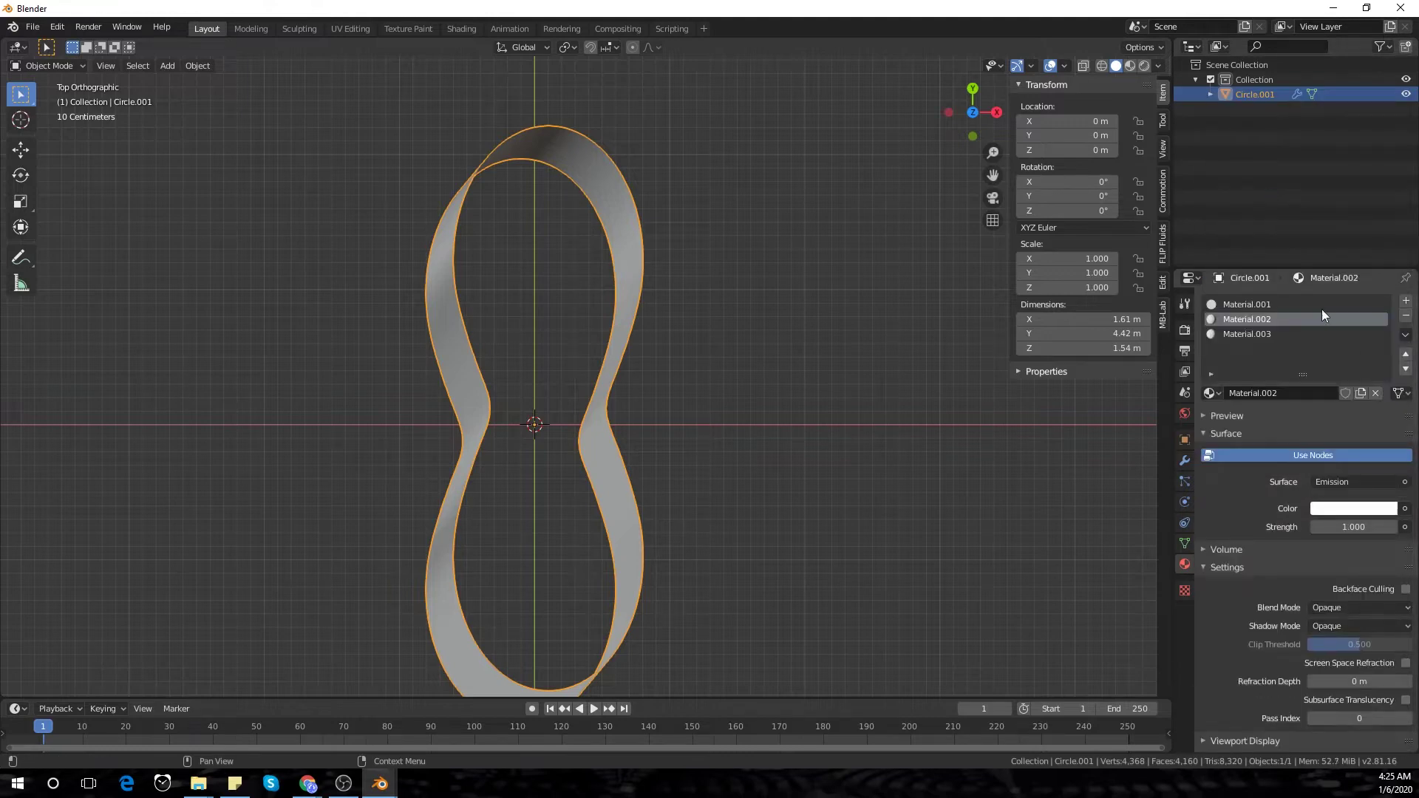
# - Set the emission colour of Material.001 to blue and of Material.002 to light orange
pyautogui.click(1352, 509)
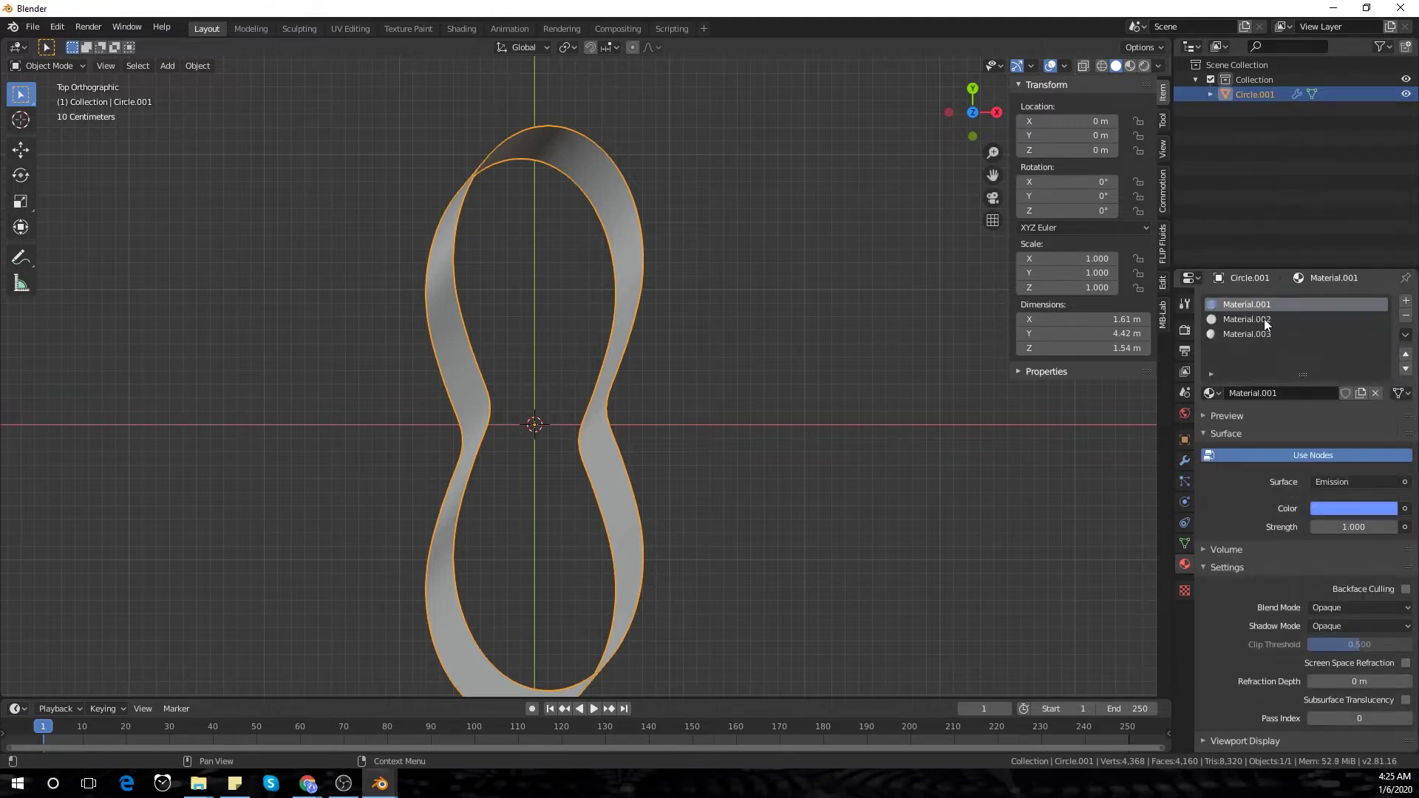
pyautogui.click(1232, 320)
pyautogui.click(1350, 509)
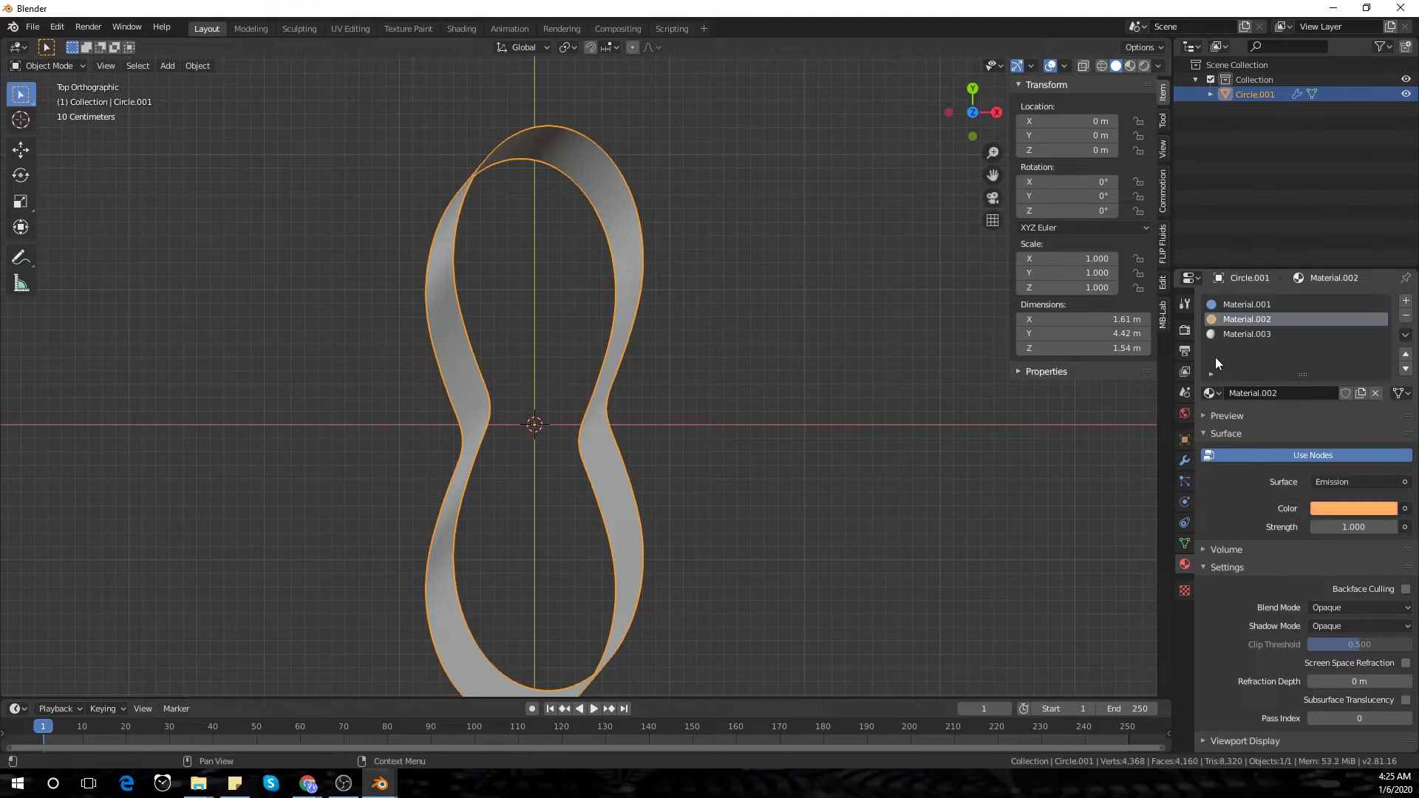
# - Set the base color of Material.003 to black
pyautogui.click(1233, 334)
pyautogui.click(1354, 543)
pyautogui.moveTo(1386, 339); pyautogui.dragTo(1392, 444)
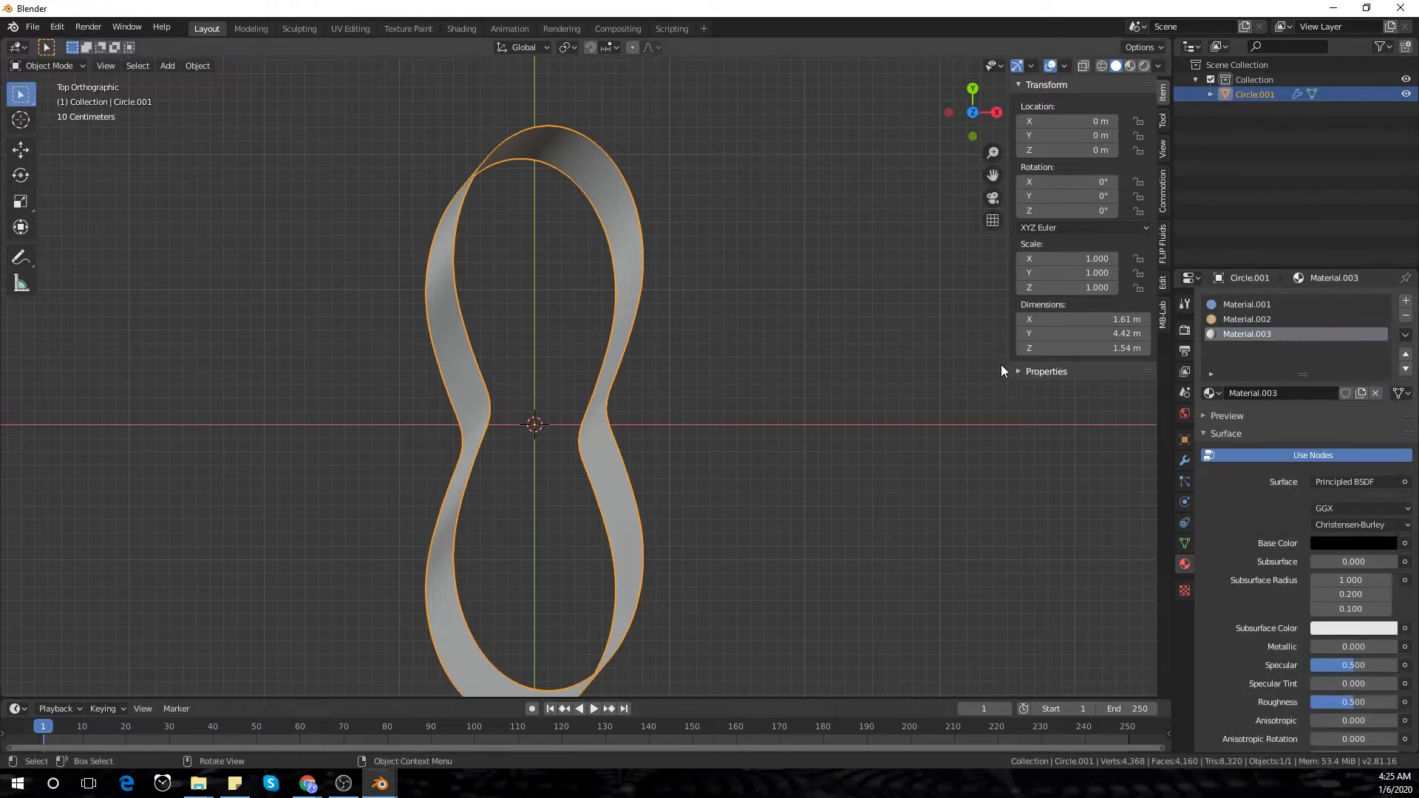
pyautogui.click(885, 442)
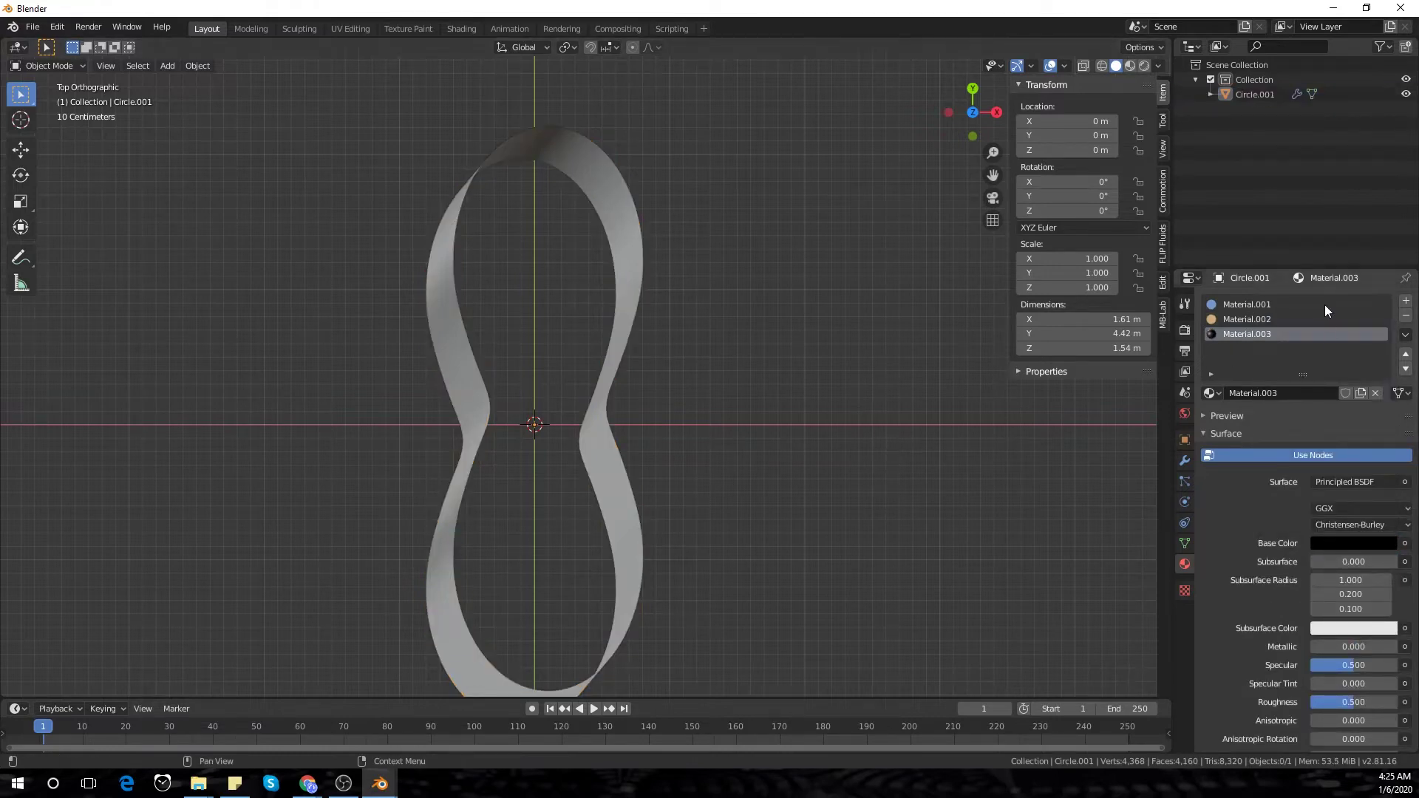
# - Show the ribbon with its materials and assign Material.002 to the narrow face strip along one edge, leaving the opposite edge in Material.001
pyautogui.click(1247, 305)
pyautogui.press('Tab')
pyautogui.click(1131, 66)
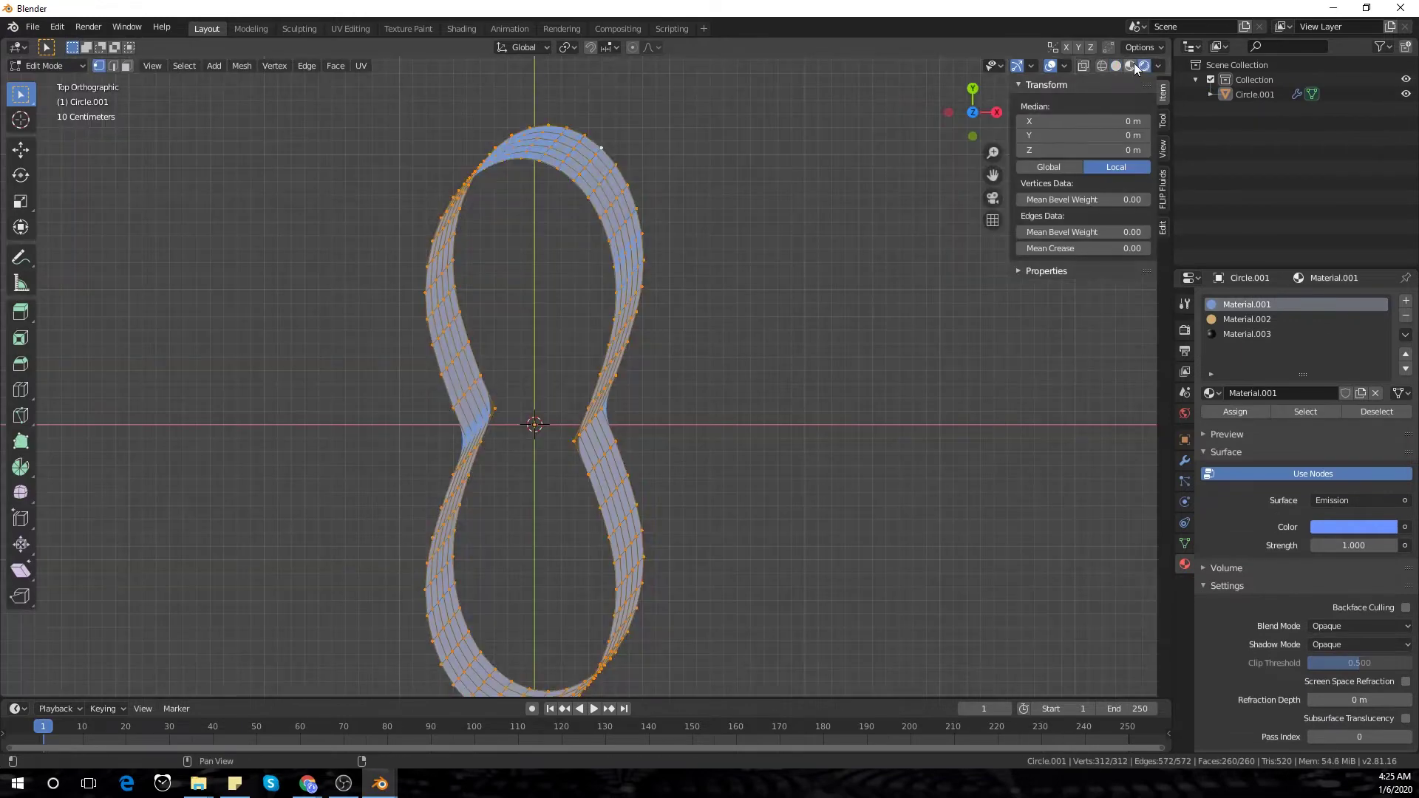
pyautogui.keyDown('alt'); pyautogui.click(627, 203); pyautogui.keyUp('alt')
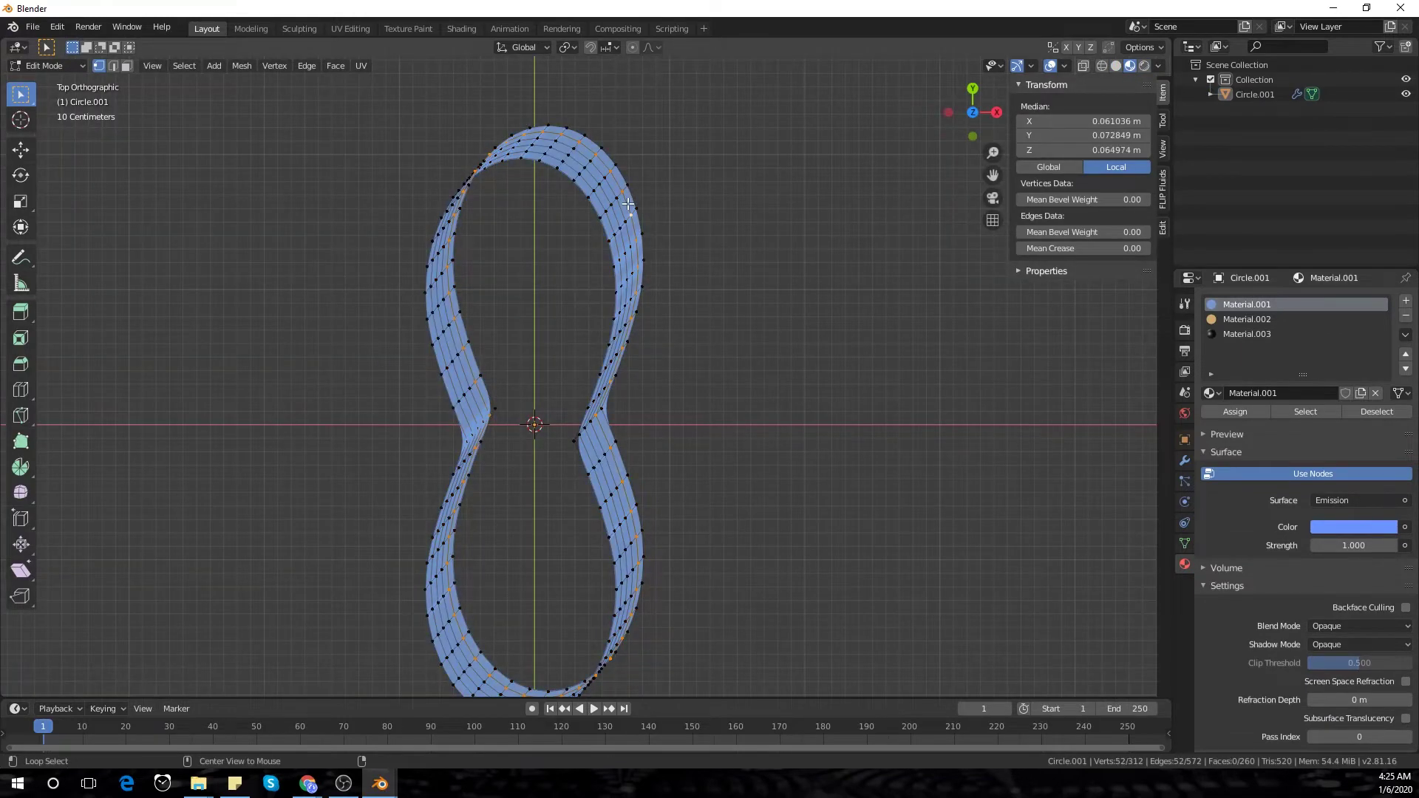
pyautogui.keyDown('alt'); pyautogui.keyDown('shift'); pyautogui.click(604, 230); pyautogui.keyUp('shift'); pyautogui.keyUp('alt')
pyautogui.click(1246, 319)
pyautogui.click(1247, 411)
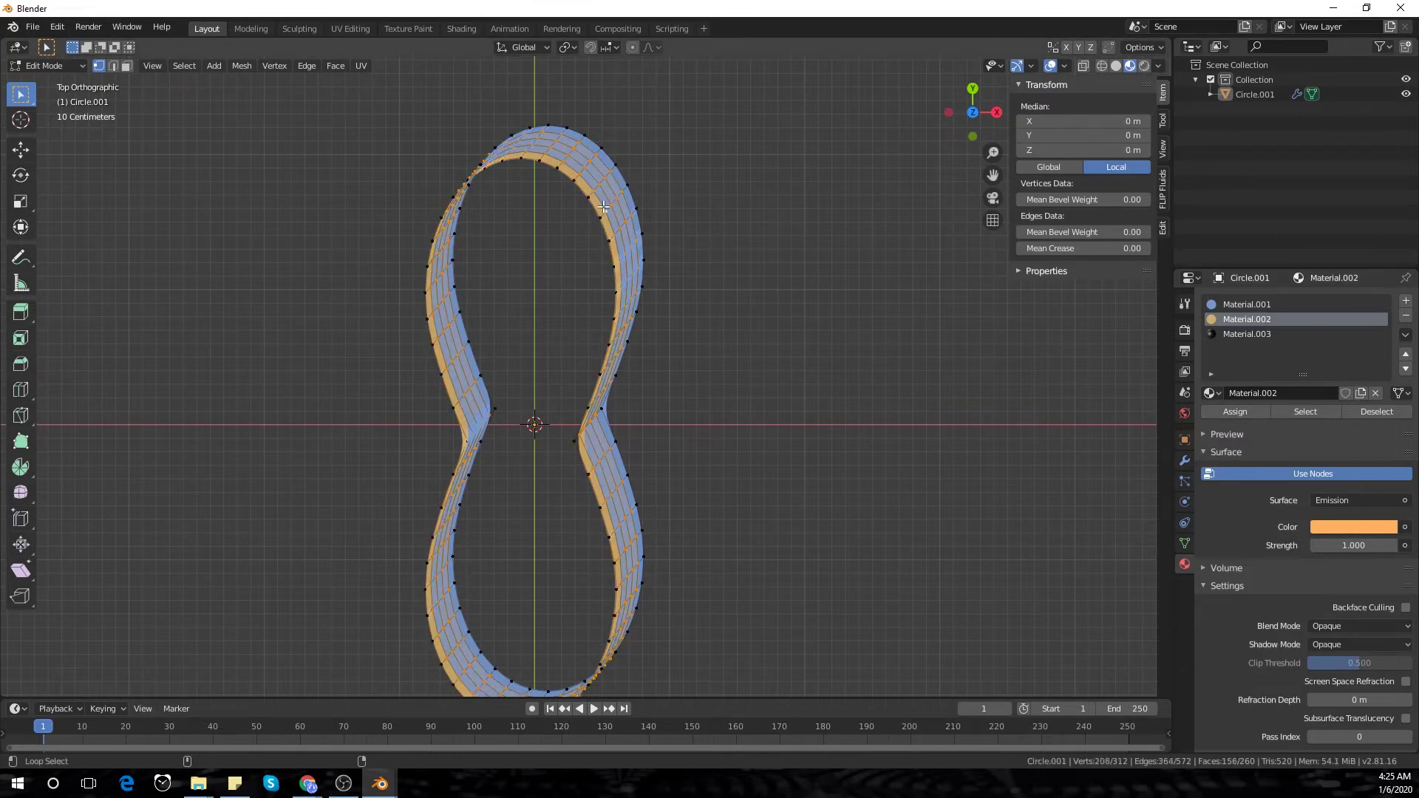
# - Assign the black Material.003 to the ribbon's three middle face strips and set its roughness to 1.000
pyautogui.click(1223, 336)
pyautogui.click(1234, 412)
pyautogui.press('Tab')
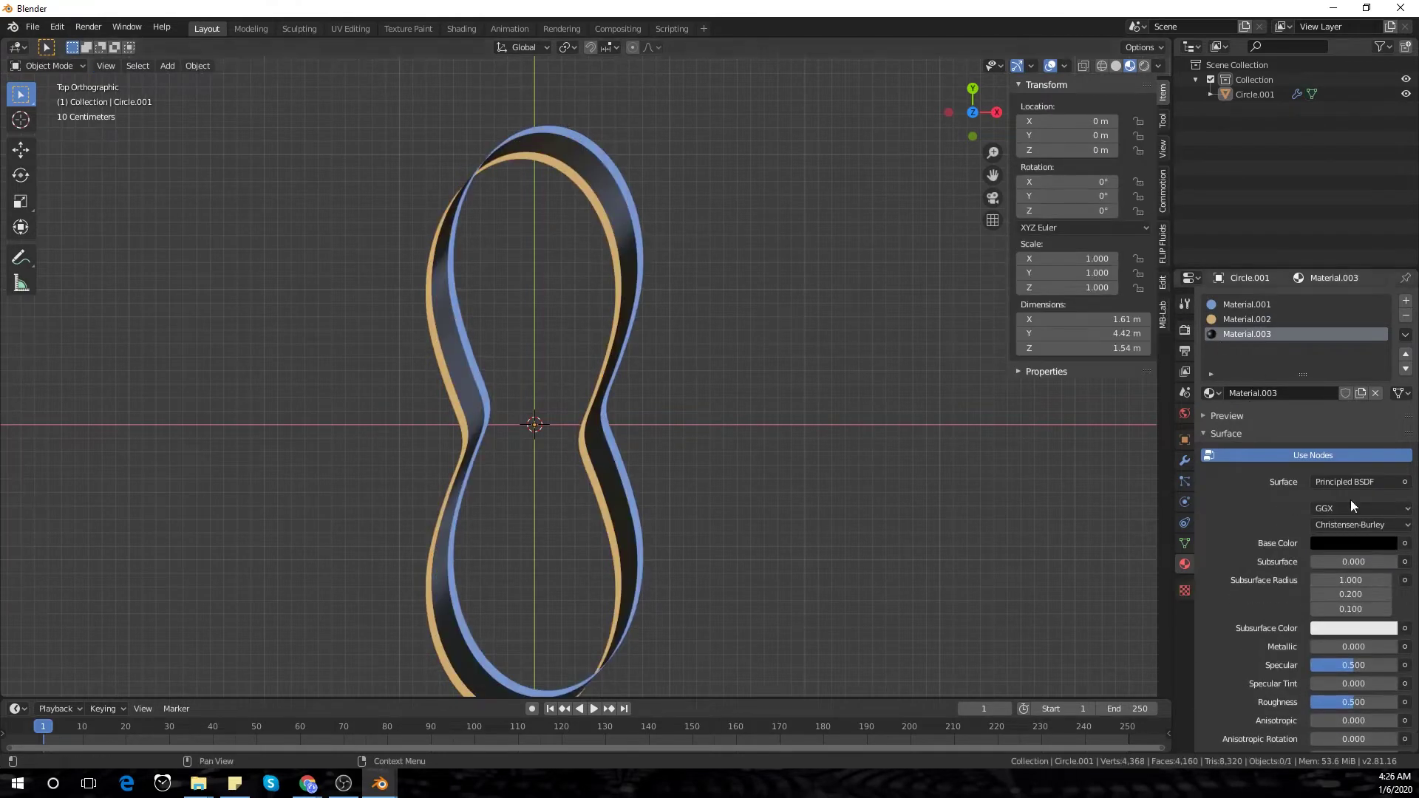
pyautogui.scroll(-1, 1354, 613)
pyautogui.moveTo(1358, 671); pyautogui.dragTo(1412, 670)
# - Add a camera and align it to the current top view
pyautogui.scroll(-3, 889, 341)
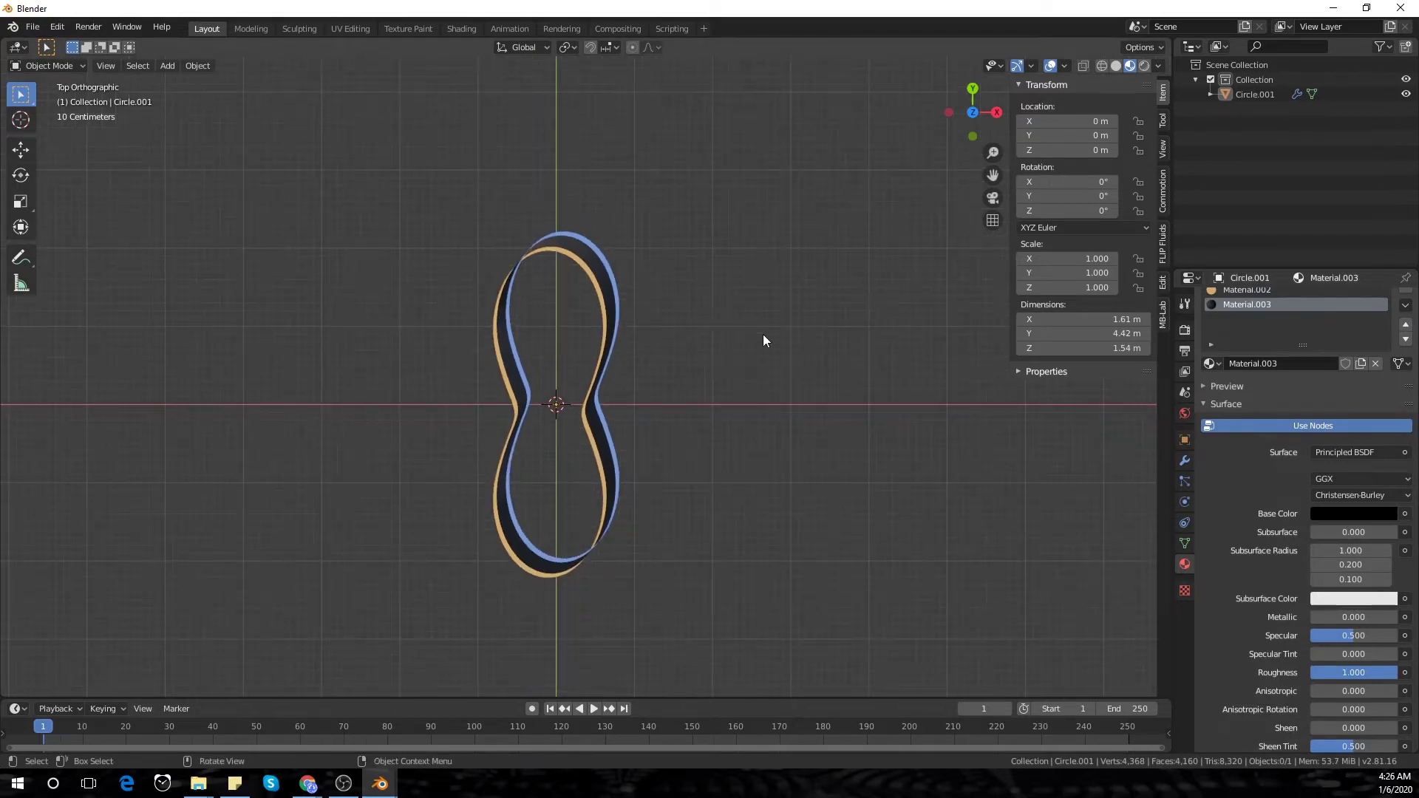
pyautogui.hotkey('shift', 'a')
pyautogui.click(729, 508)
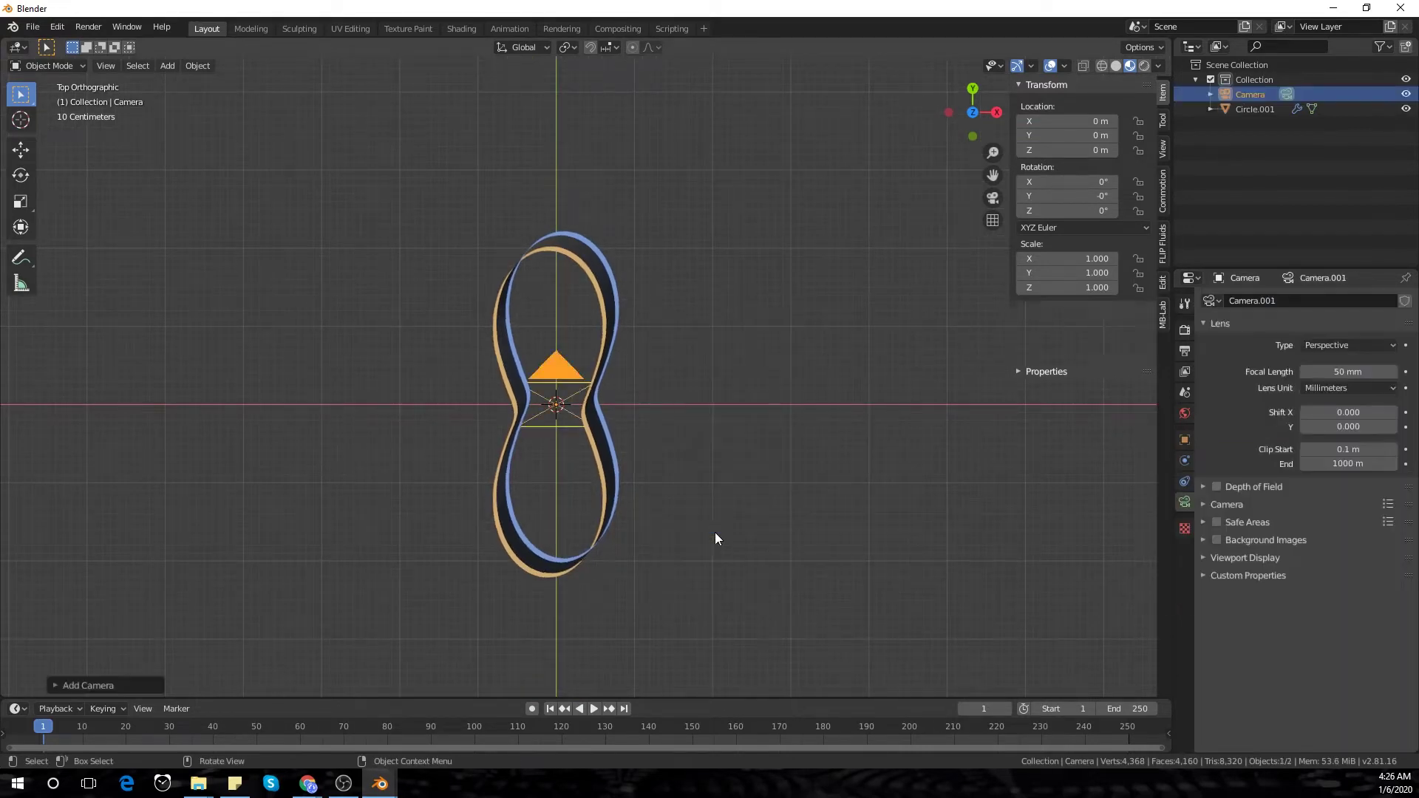
pyautogui.press('ctrl+alt+KP_0')
# - Move the camera so the ribbon is centred in the frame, and raise it along Z to about 23.7 m
pyautogui.press('g')
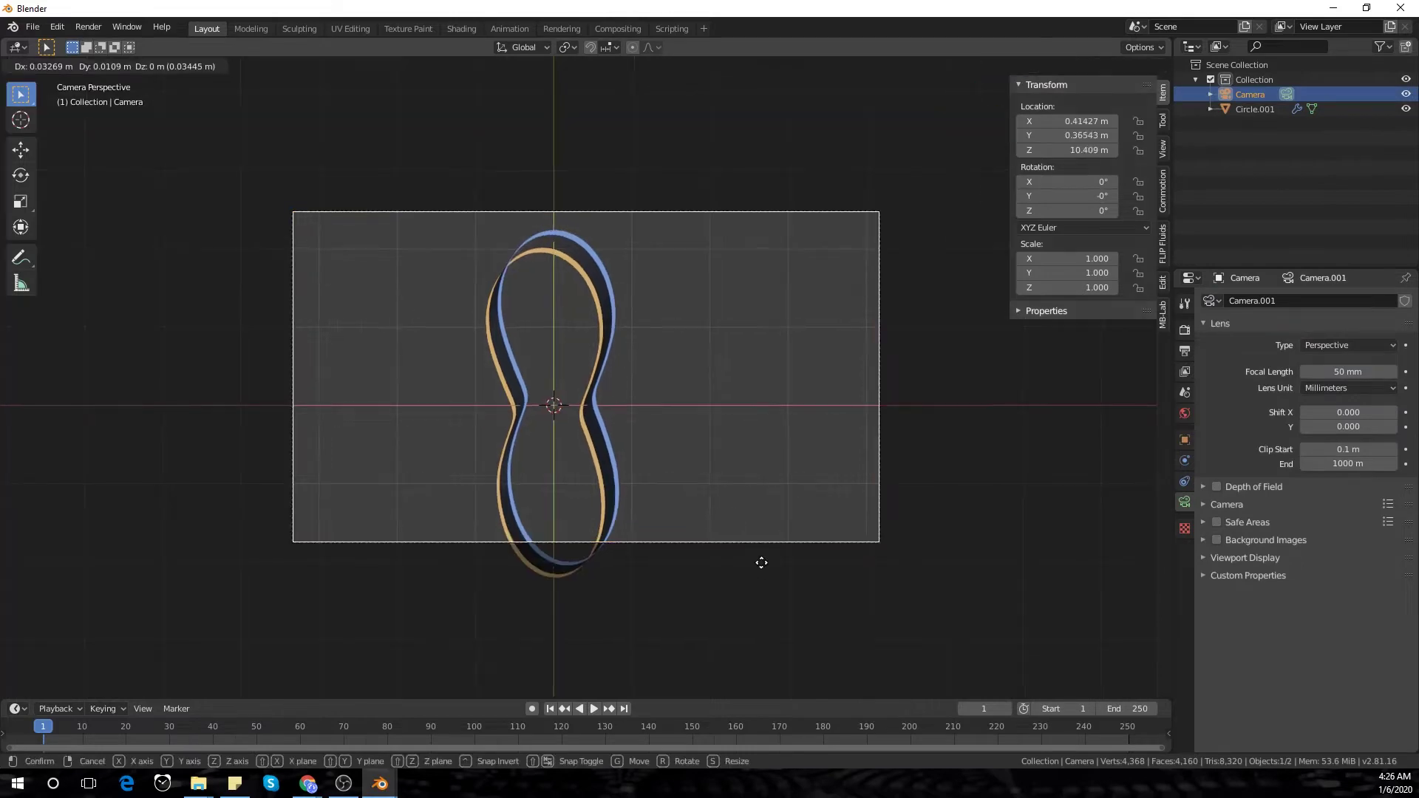
pyautogui.click(719, 597)
pyautogui.press('g')
pyautogui.press('z')
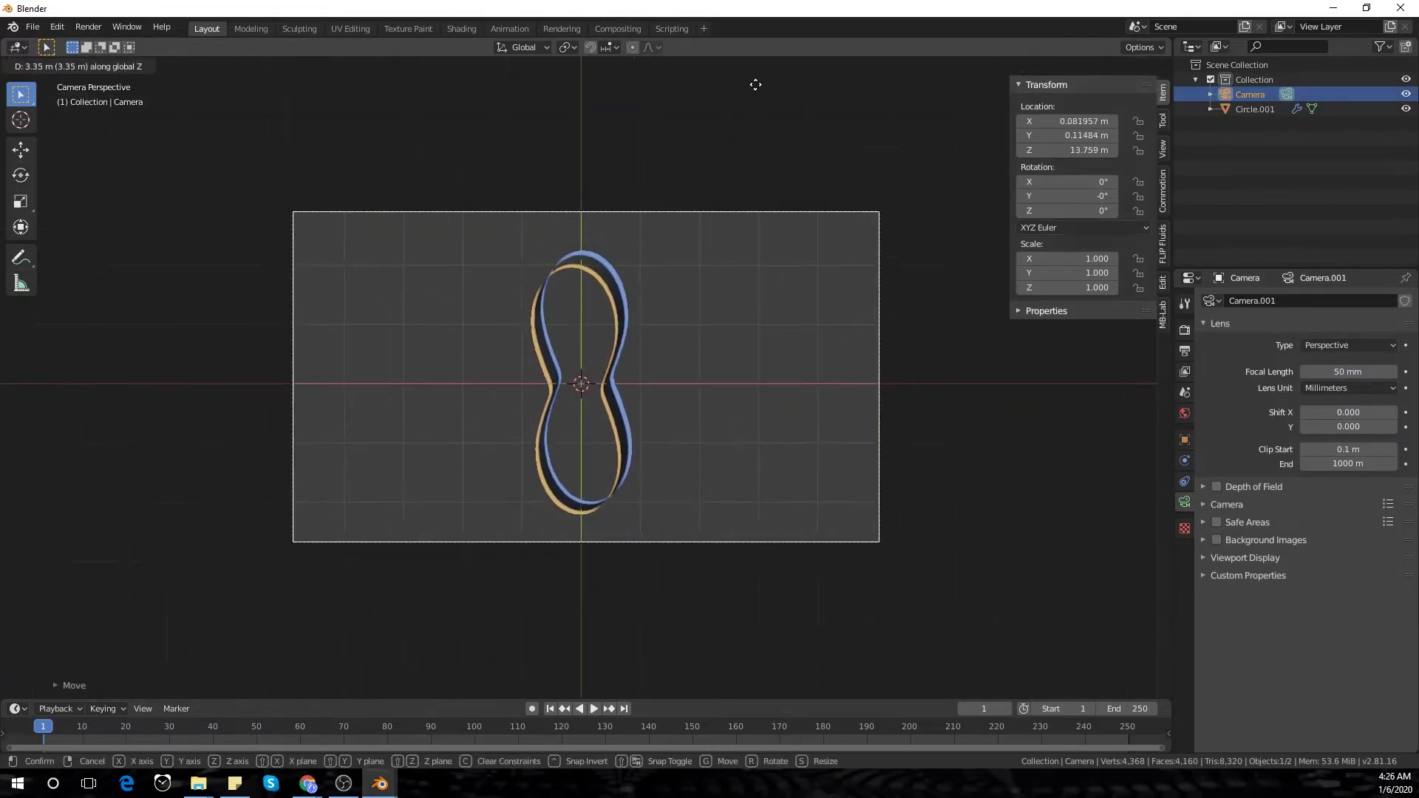
pyautogui.click(782, 205)
pyautogui.press('g')
pyautogui.press('y')
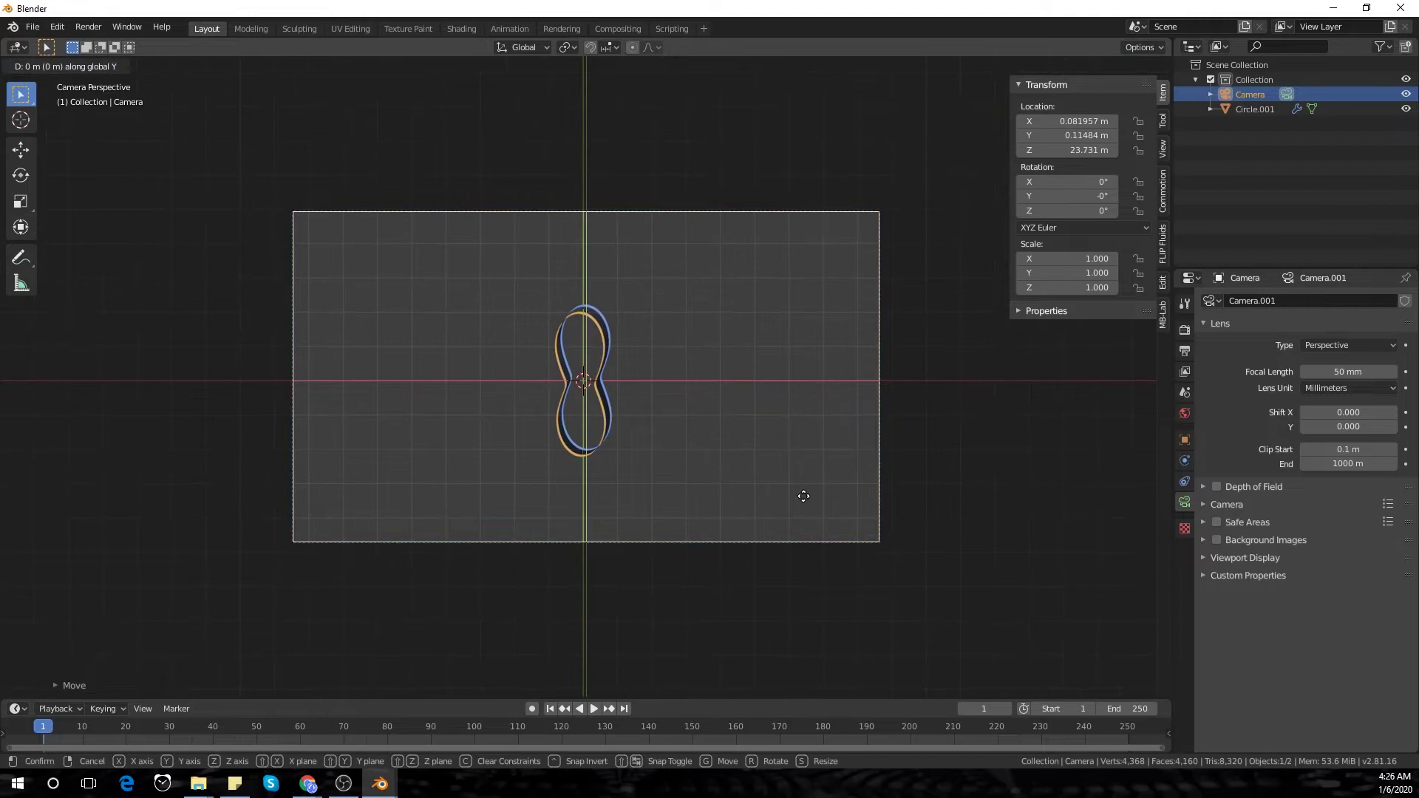
pyautogui.rightClick(799, 494)
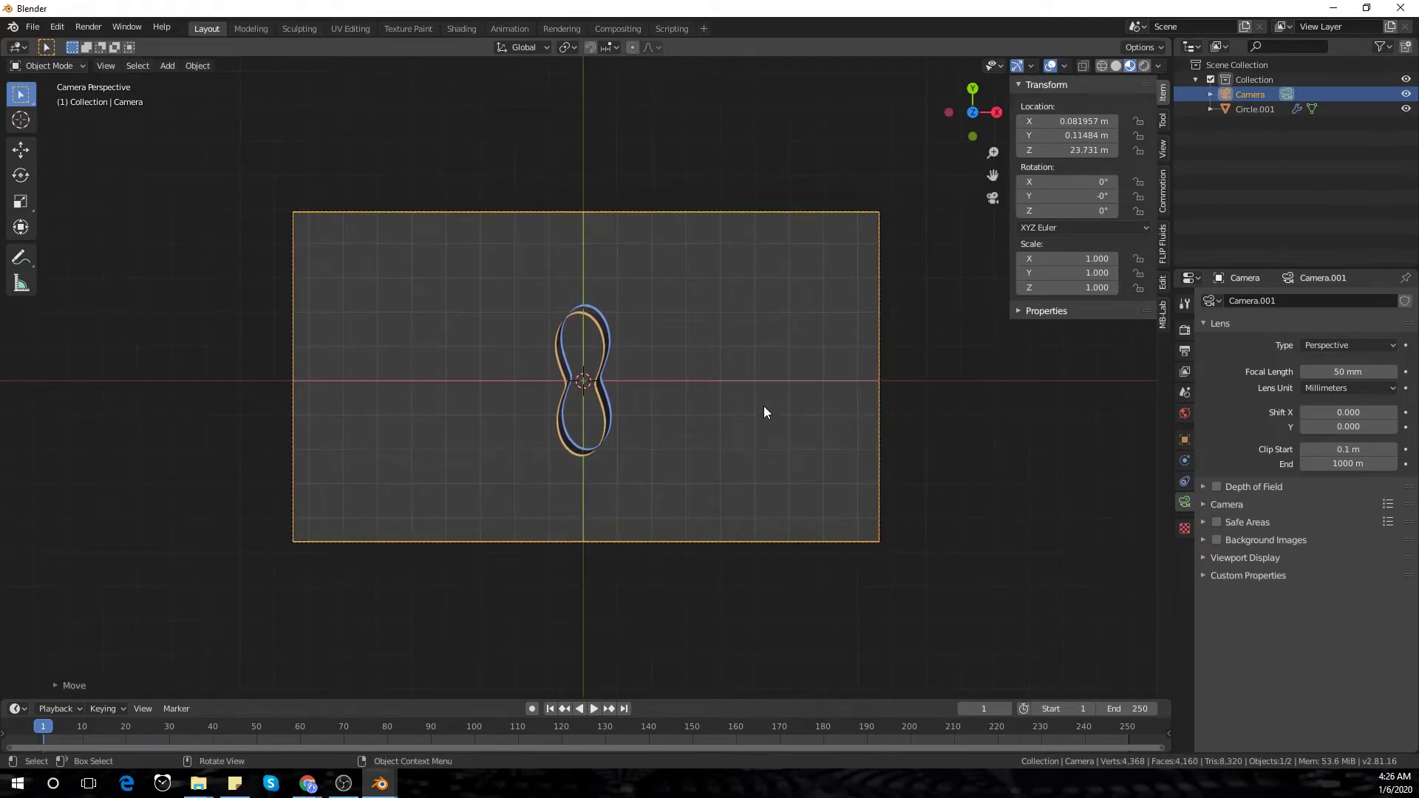
# - Add an Array modifier to the ribbon with Relative Offset turned off and Object Offset turned on
pyautogui.scroll(2, 764, 406)
pyautogui.click(613, 353)
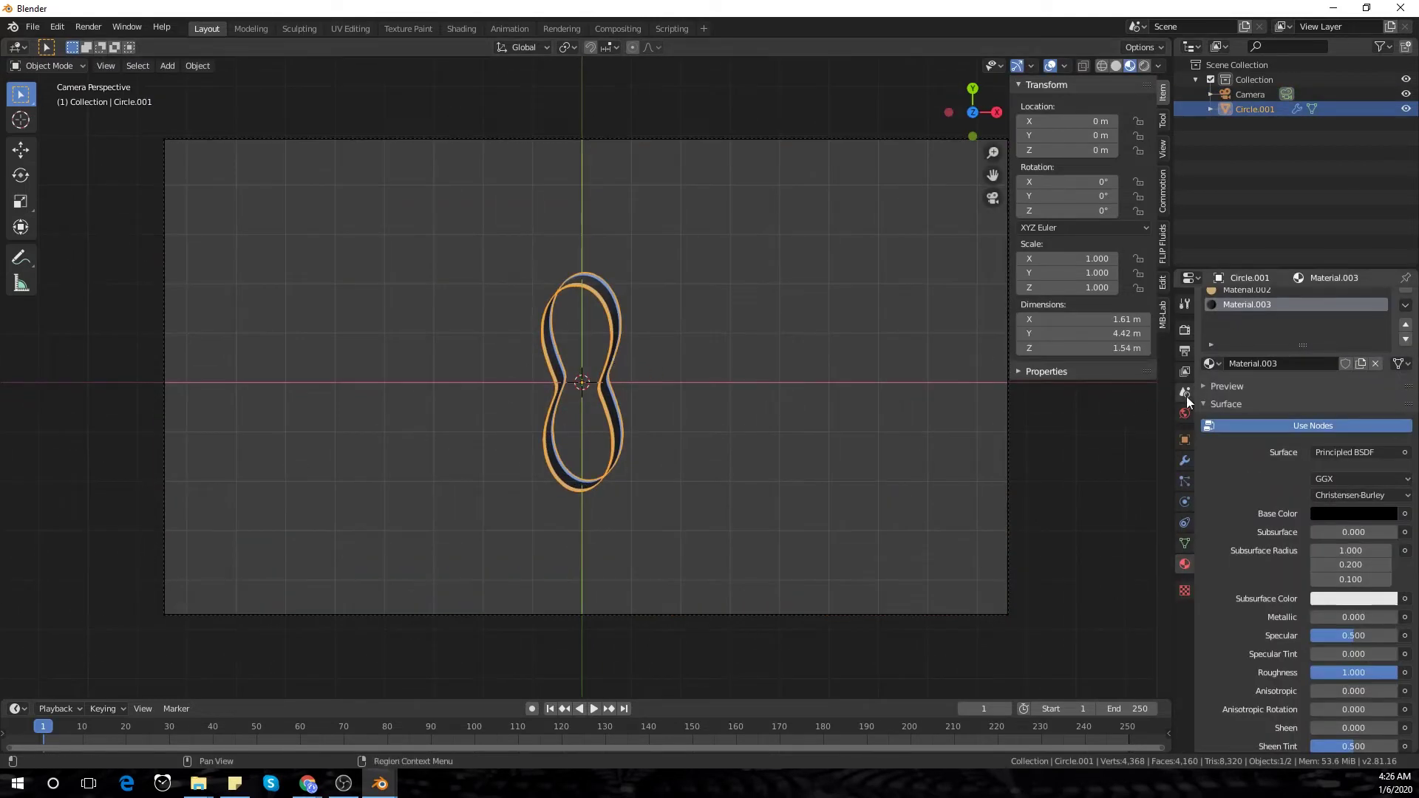
pyautogui.click(1184, 460)
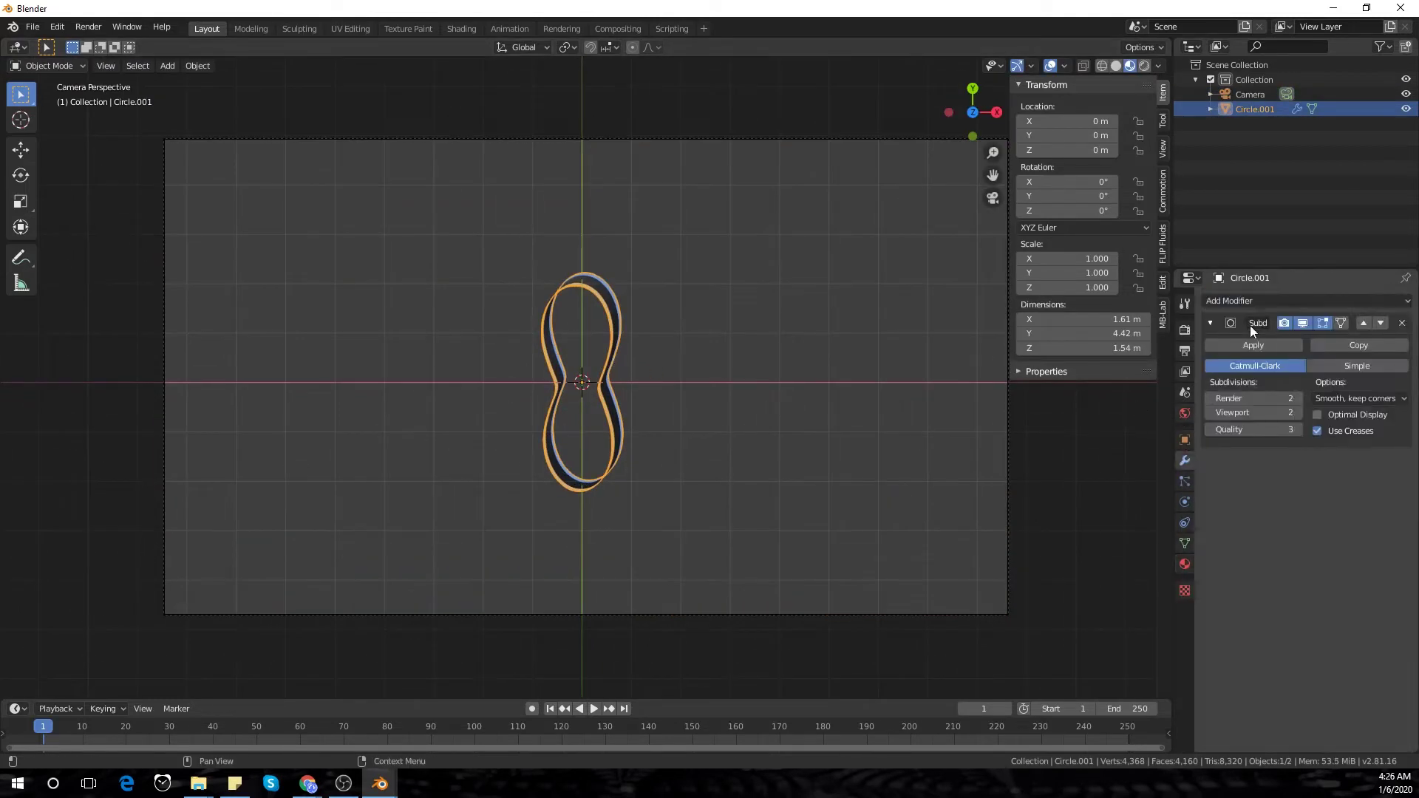
pyautogui.click(1266, 300)
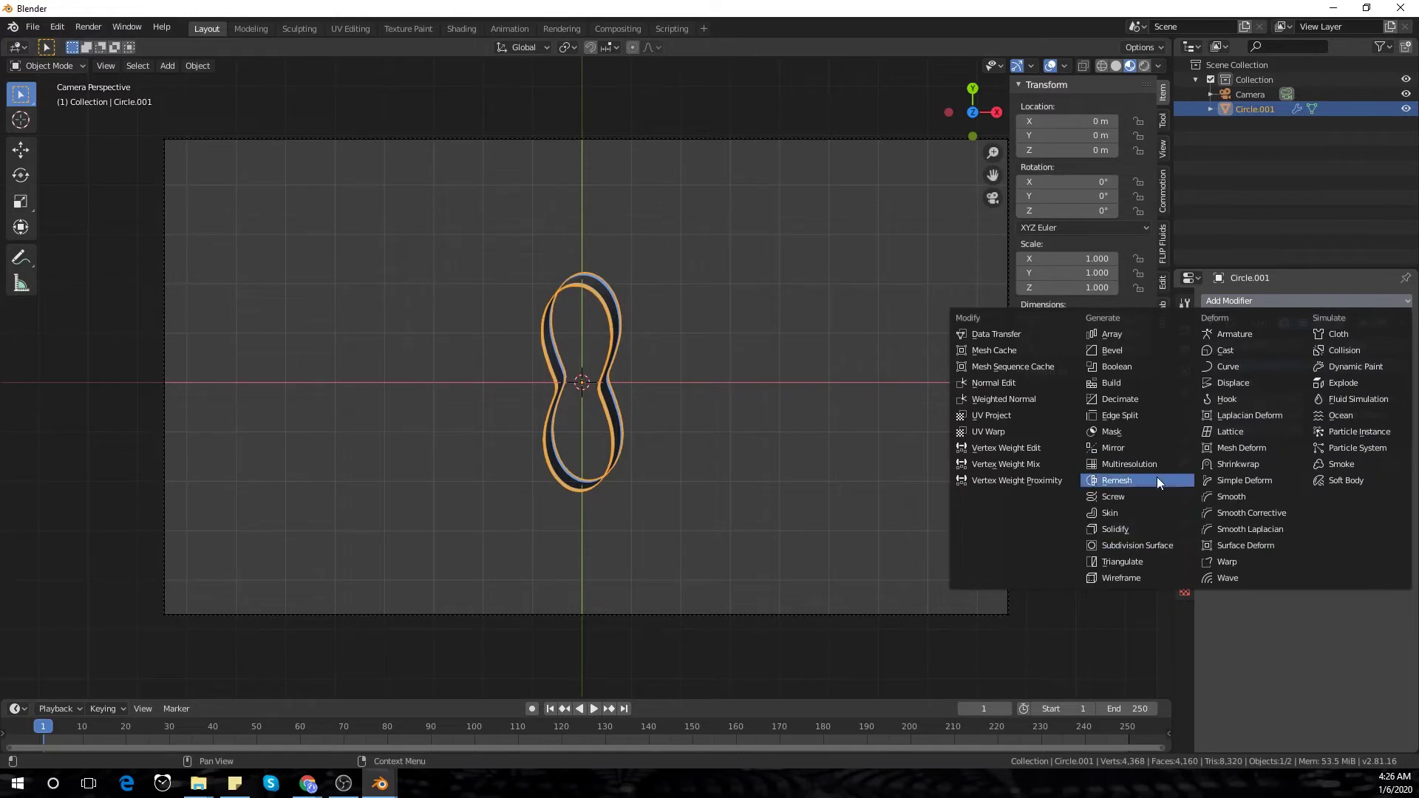
pyautogui.click(1153, 338)
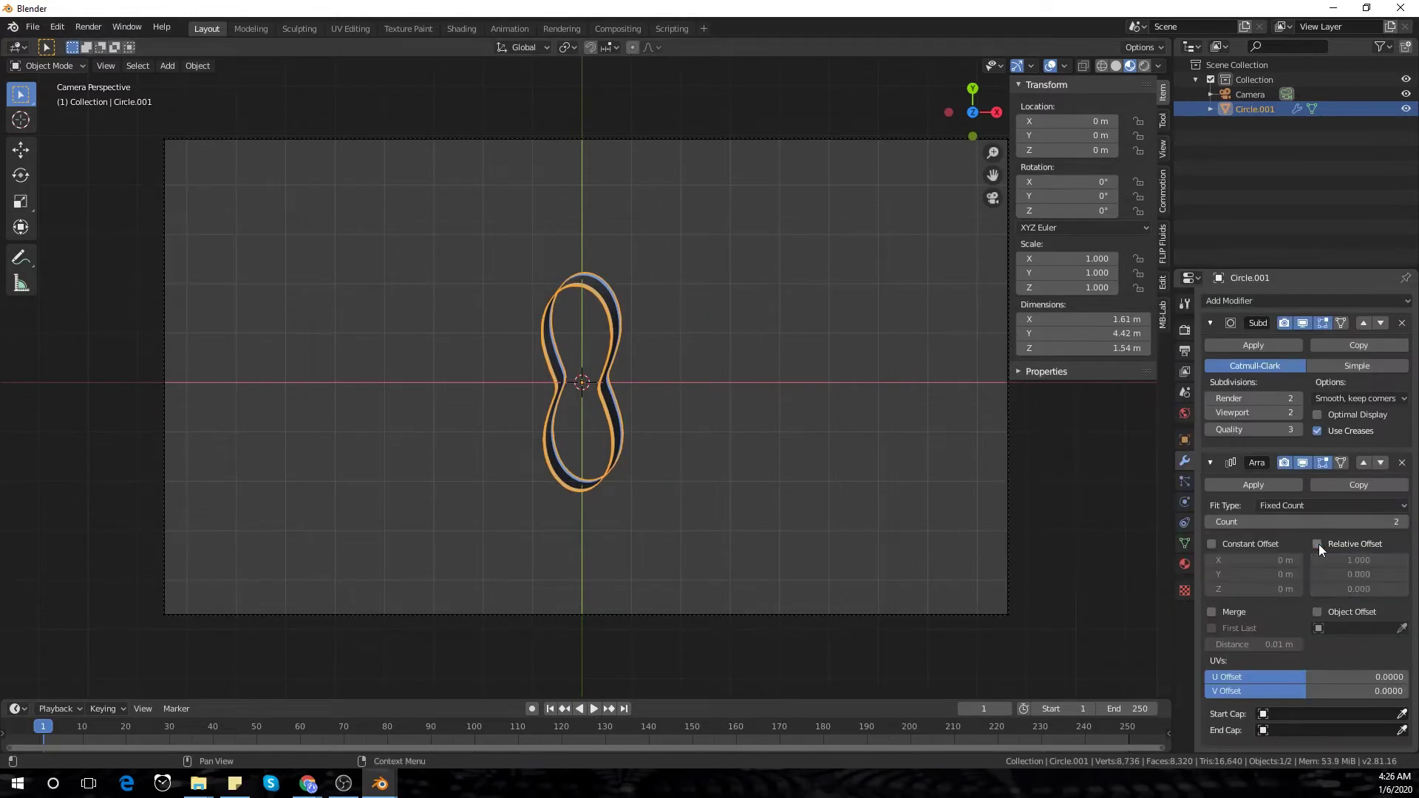
# - Add a plain-axes empty at the origin, assign it as the ribbon array's offset object, and set the count to 40
pyautogui.hotkey('shift', 'a')
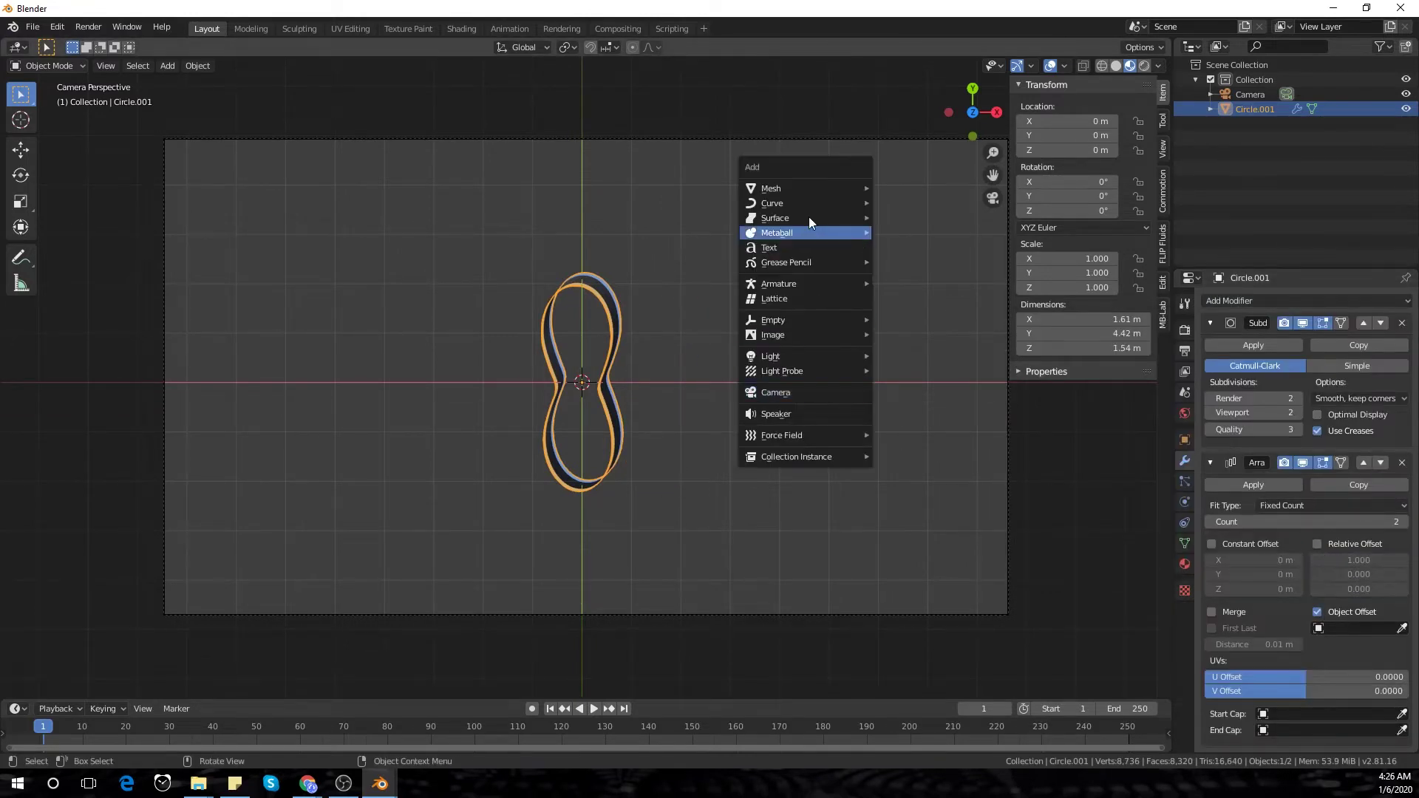
pyautogui.moveTo(796, 325)
pyautogui.click(915, 319)
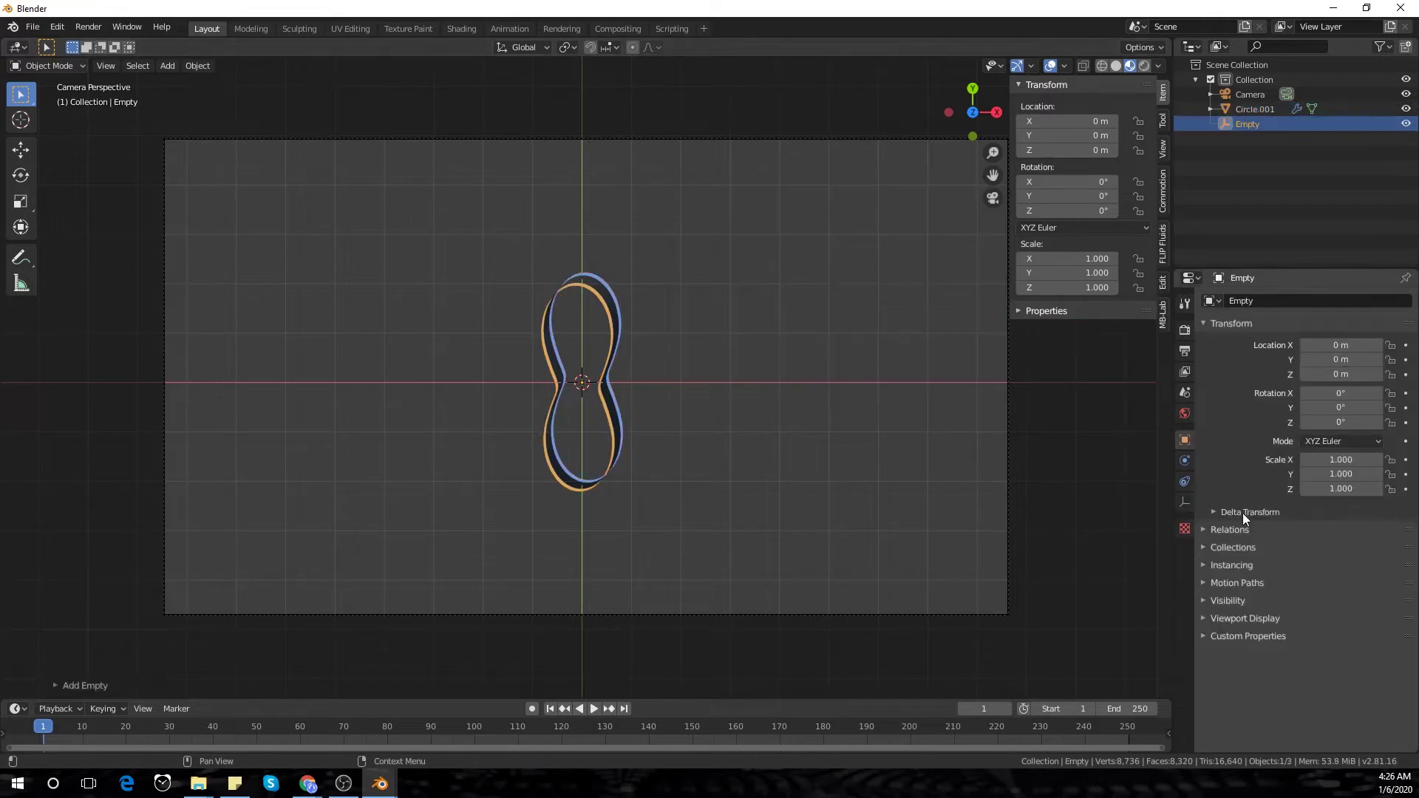
pyautogui.click(617, 304)
pyautogui.click(1342, 629)
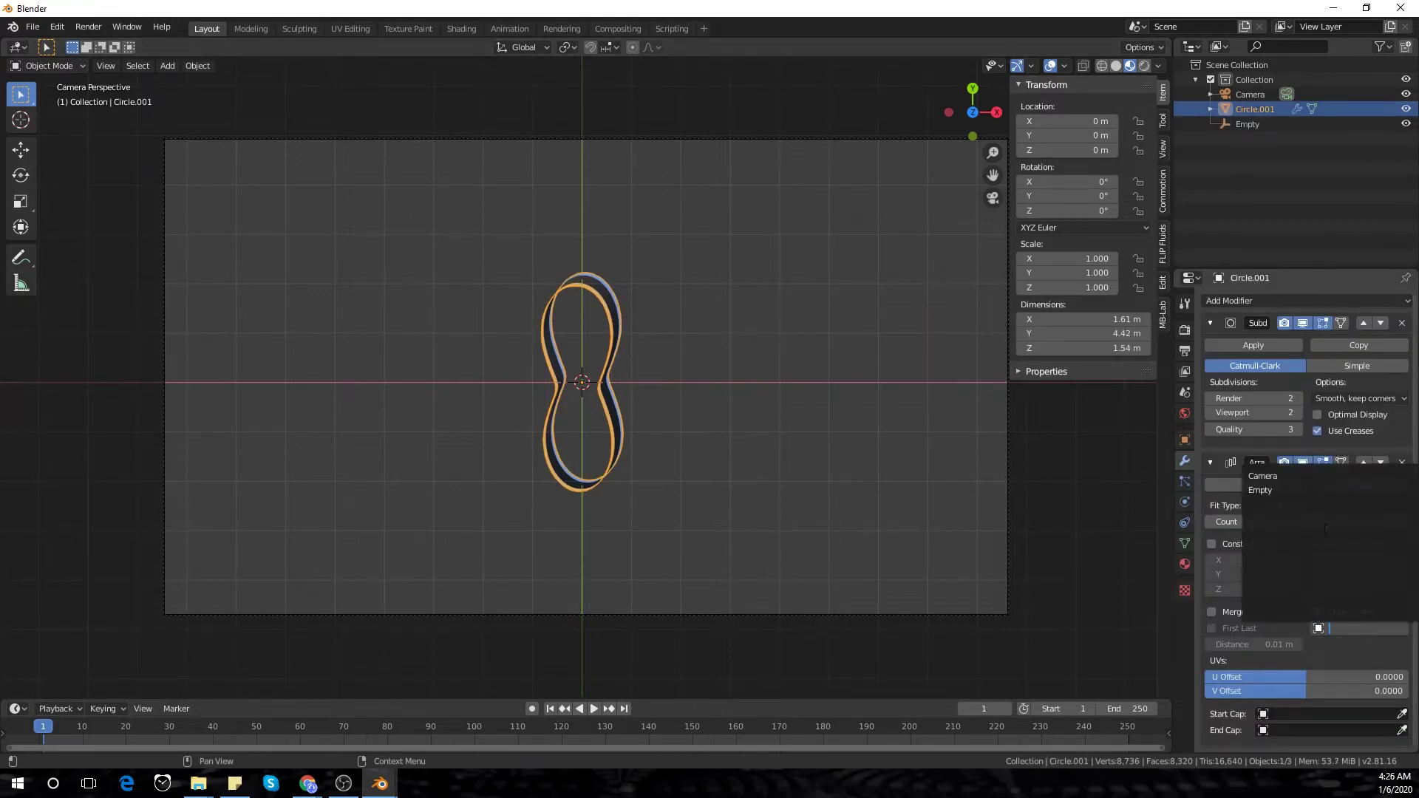
pyautogui.click(1295, 490)
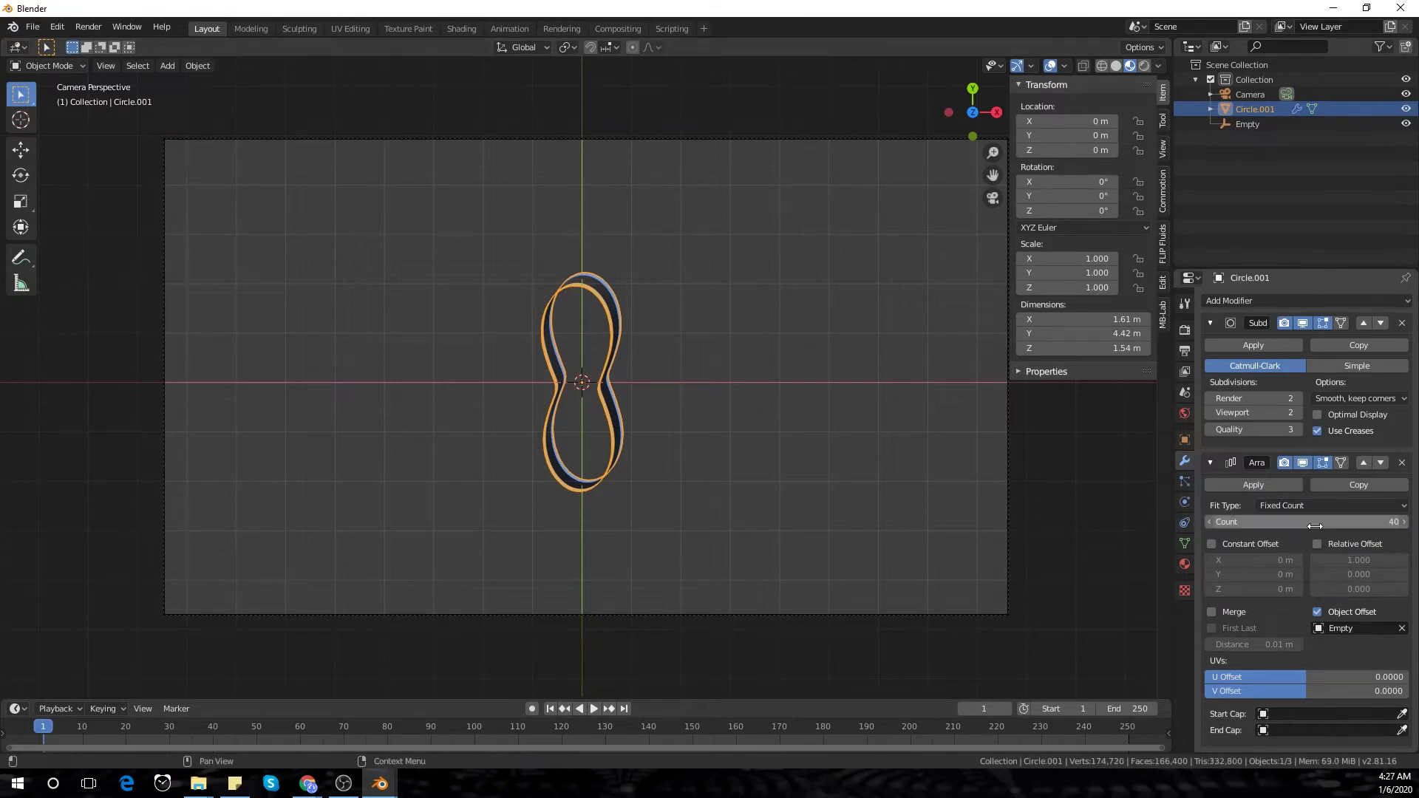
# - Try moving the empty and rotating it about Z to test the array's pattern, and undo the changes
pyautogui.click(589, 385)
pyautogui.press('g')
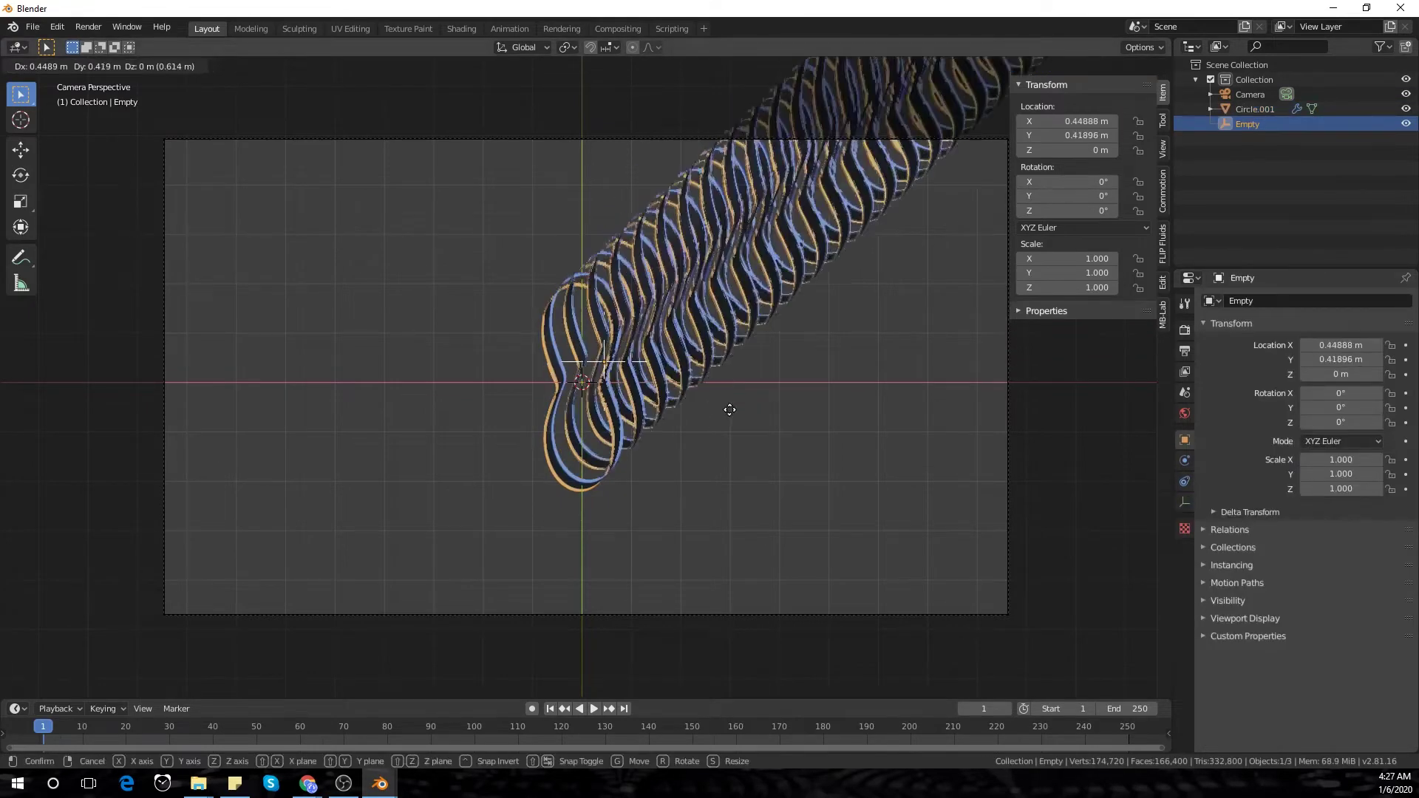
pyautogui.rightClick(1017, 283)
pyautogui.moveTo(1073, 211); pyautogui.dragTo(1101, 211)
pyautogui.hotkey('ctrl', 'z')
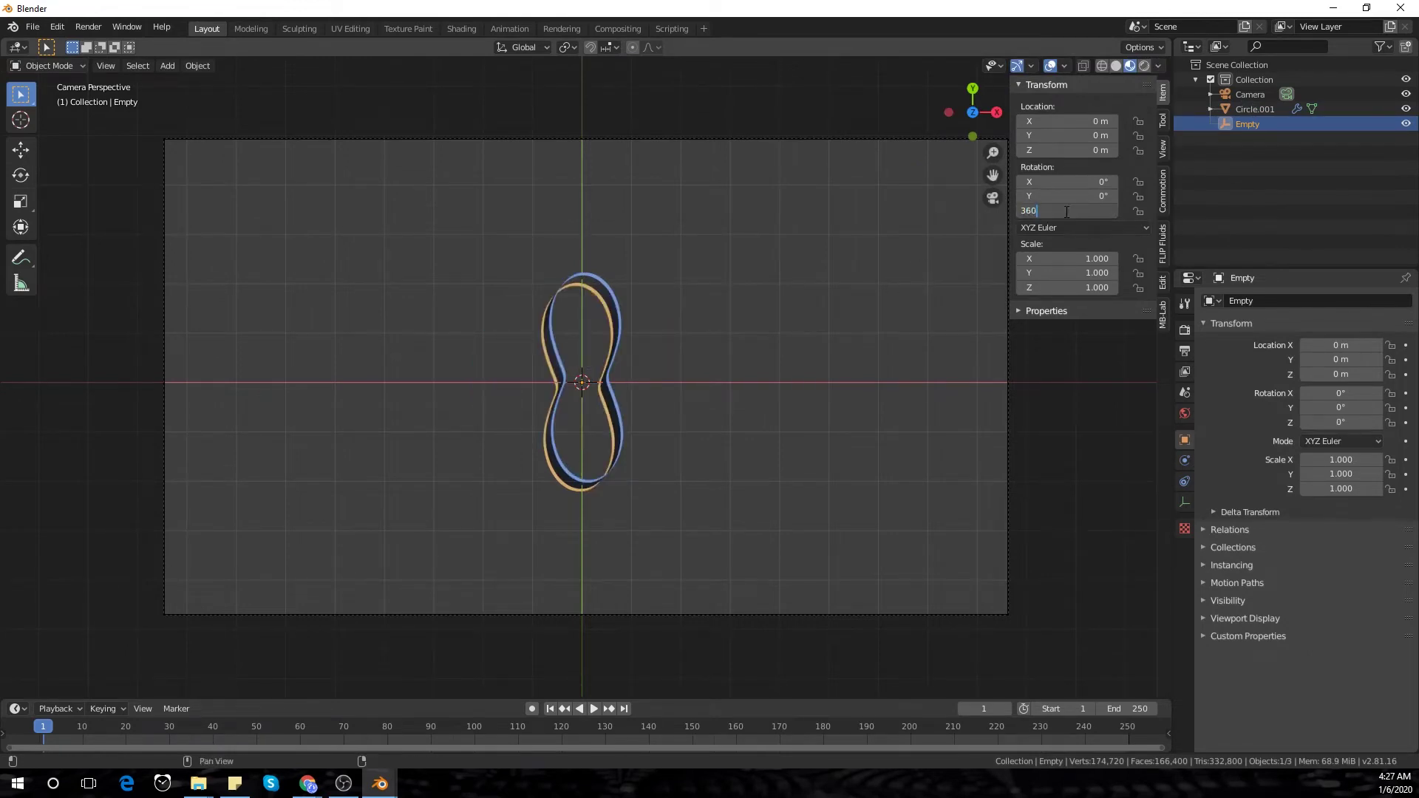
# - Try a 9° Z rotation on the empty for a full ring of ribbons, and reset the rotation to 0°
pyautogui.press('Return')
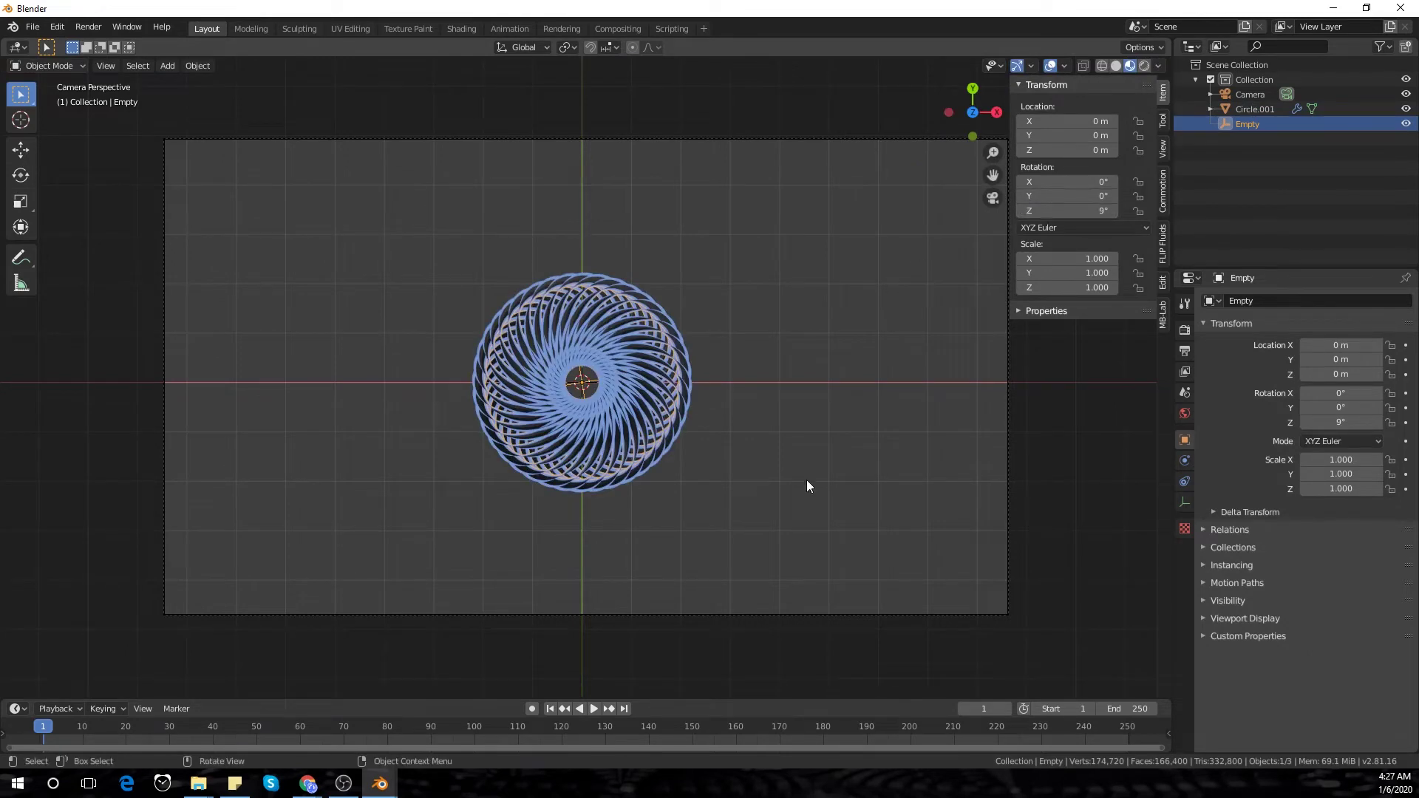
pyautogui.moveTo(1075, 208); pyautogui.dragTo(1121, 208)
pyautogui.hotkey('ctrl', 'z')
pyautogui.press('BackSpace')
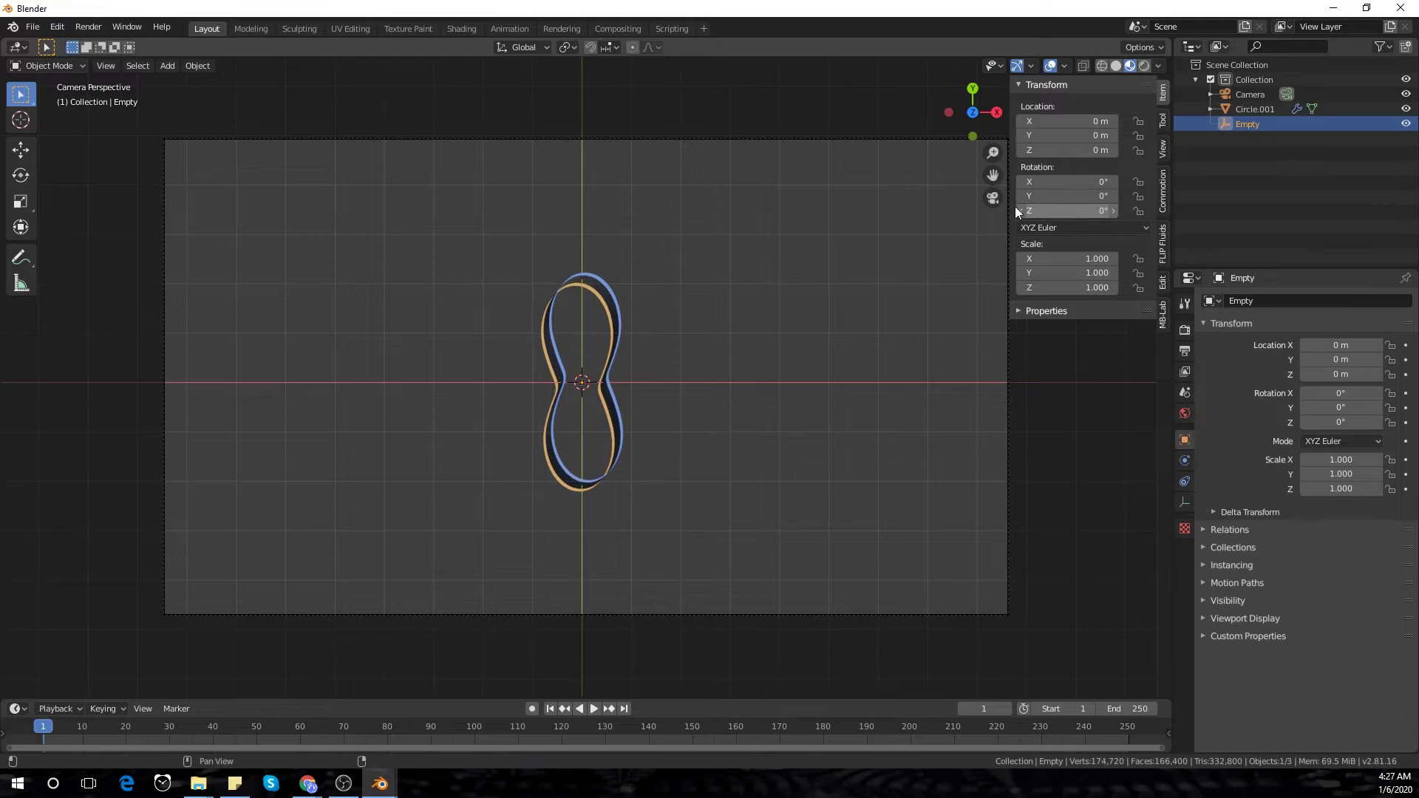
# - Add a Basis shape key and a Key 1 shape key to the ribbon
pyautogui.scroll(3, 622, 347)
pyautogui.click(626, 304)
pyautogui.press('Tab')
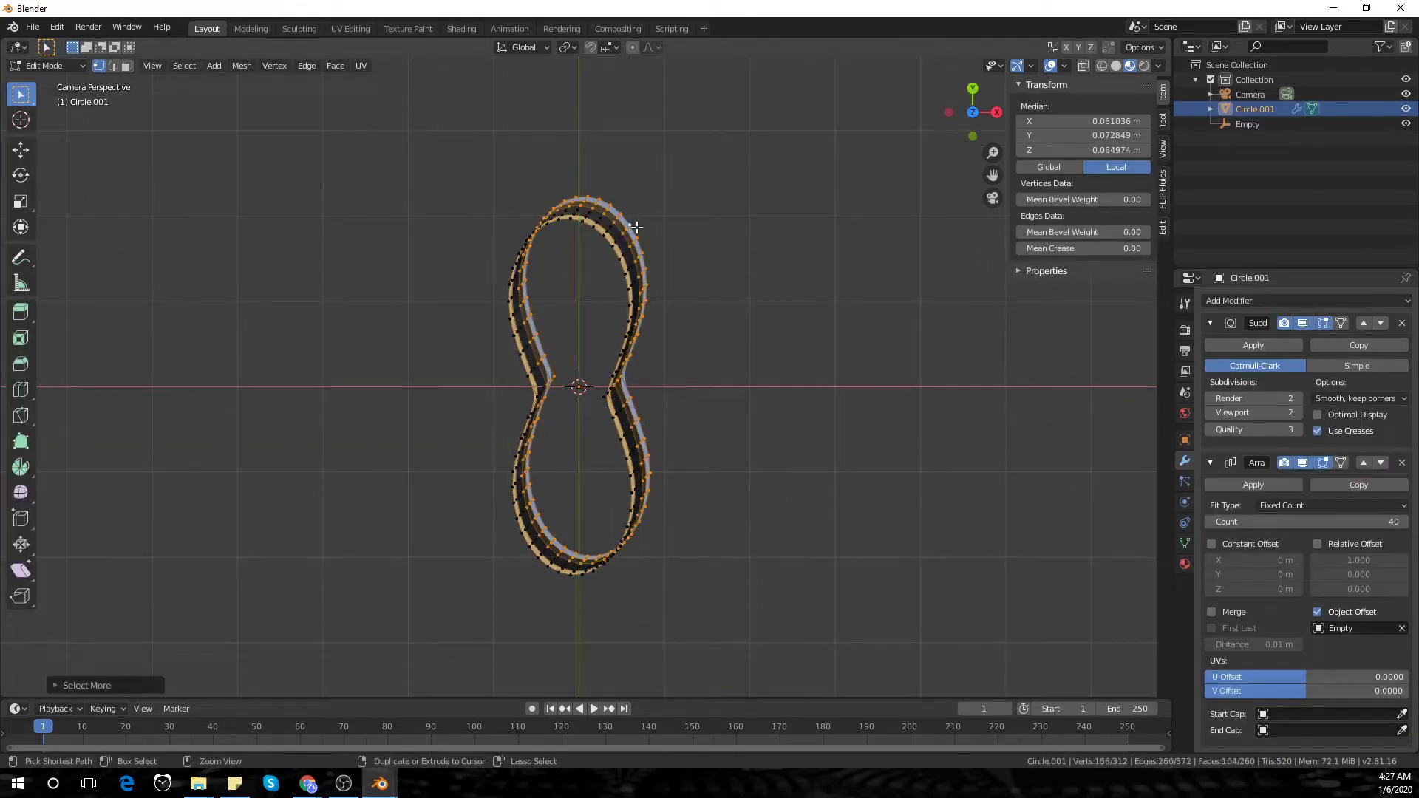
pyautogui.click(1185, 543)
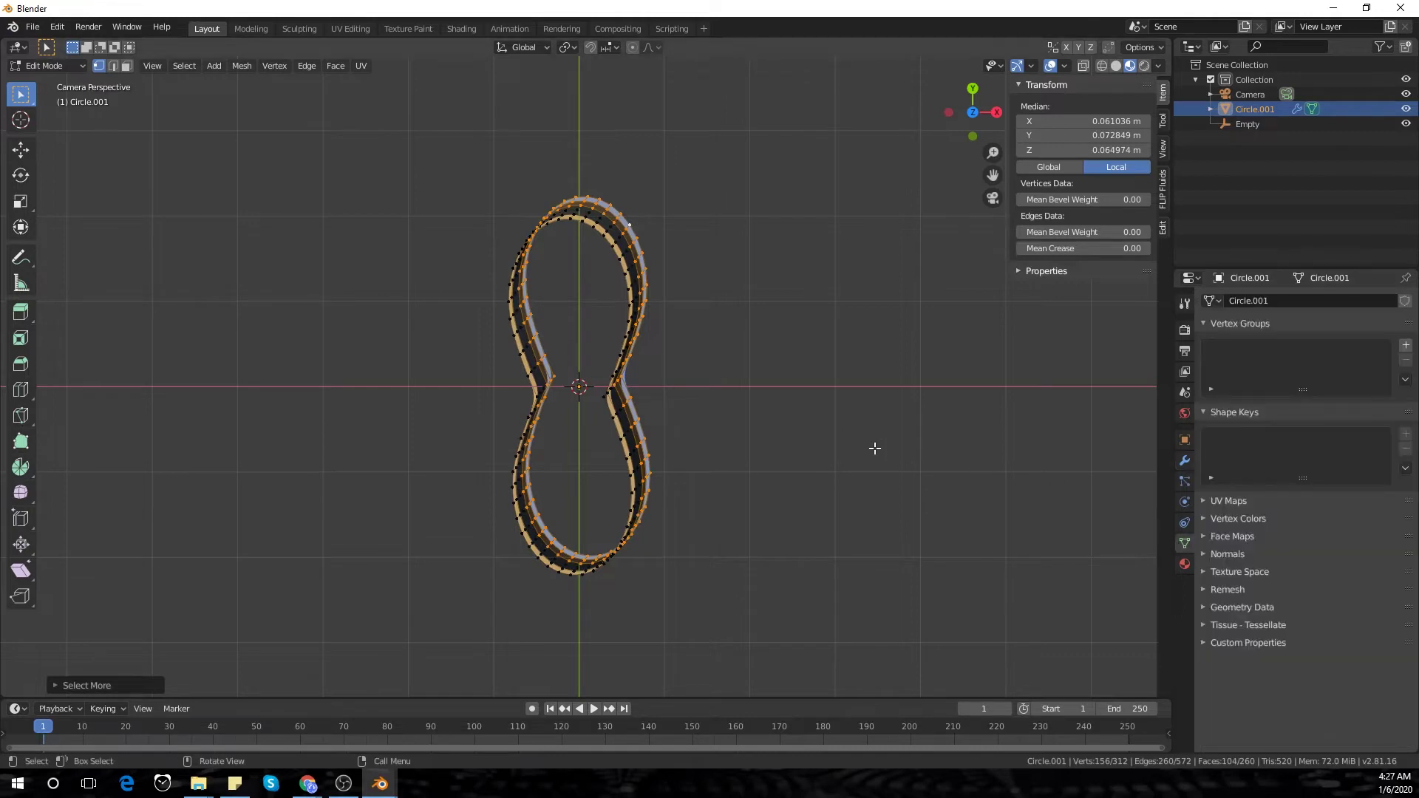
pyautogui.press('Tab')
pyautogui.click(1407, 435)
pyautogui.click(1407, 434)
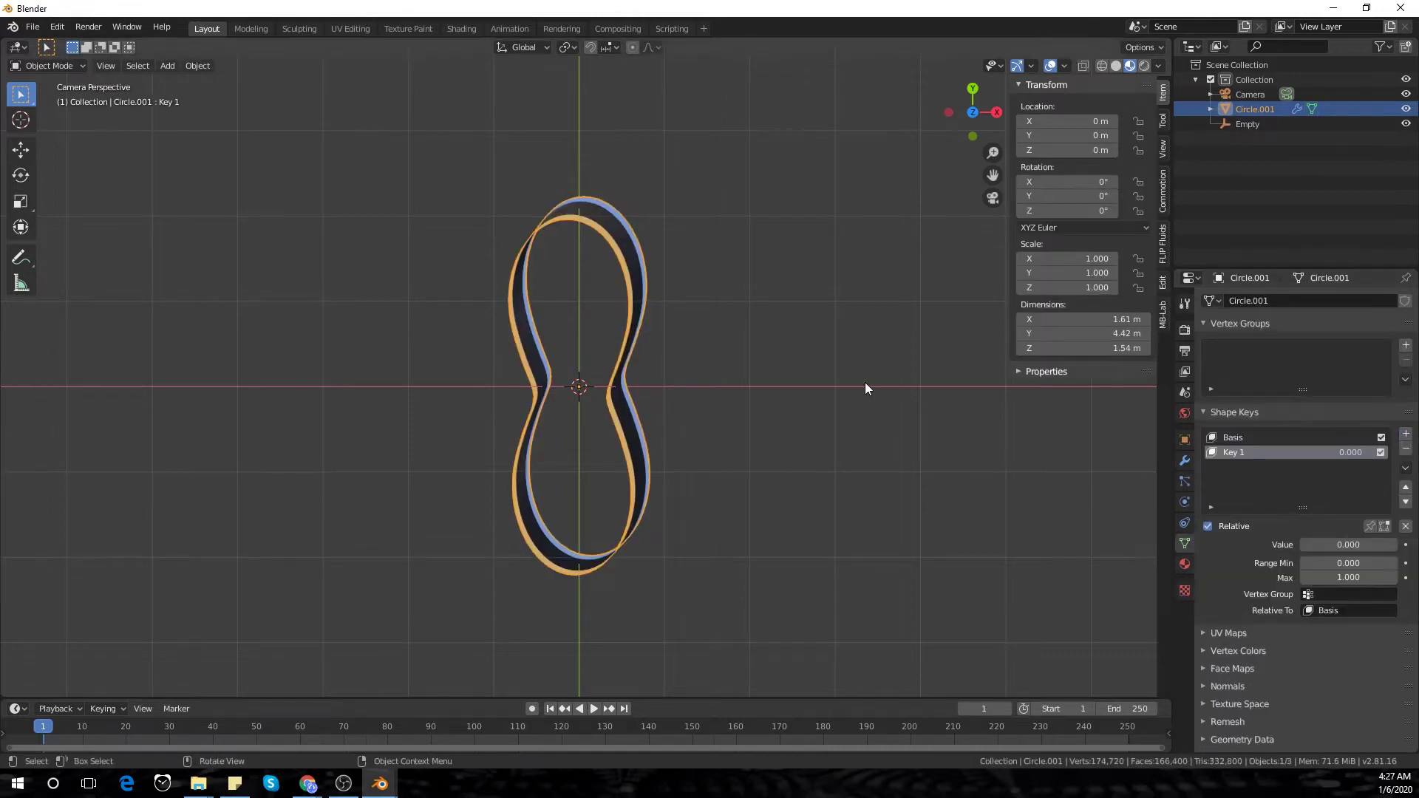
# - In Key 1, move the selected blue-edge vertices about 1.3 m along X and 0.9 m along Y, and test the key's value
pyautogui.press('Tab')
pyautogui.scroll(-3, 726, 387)
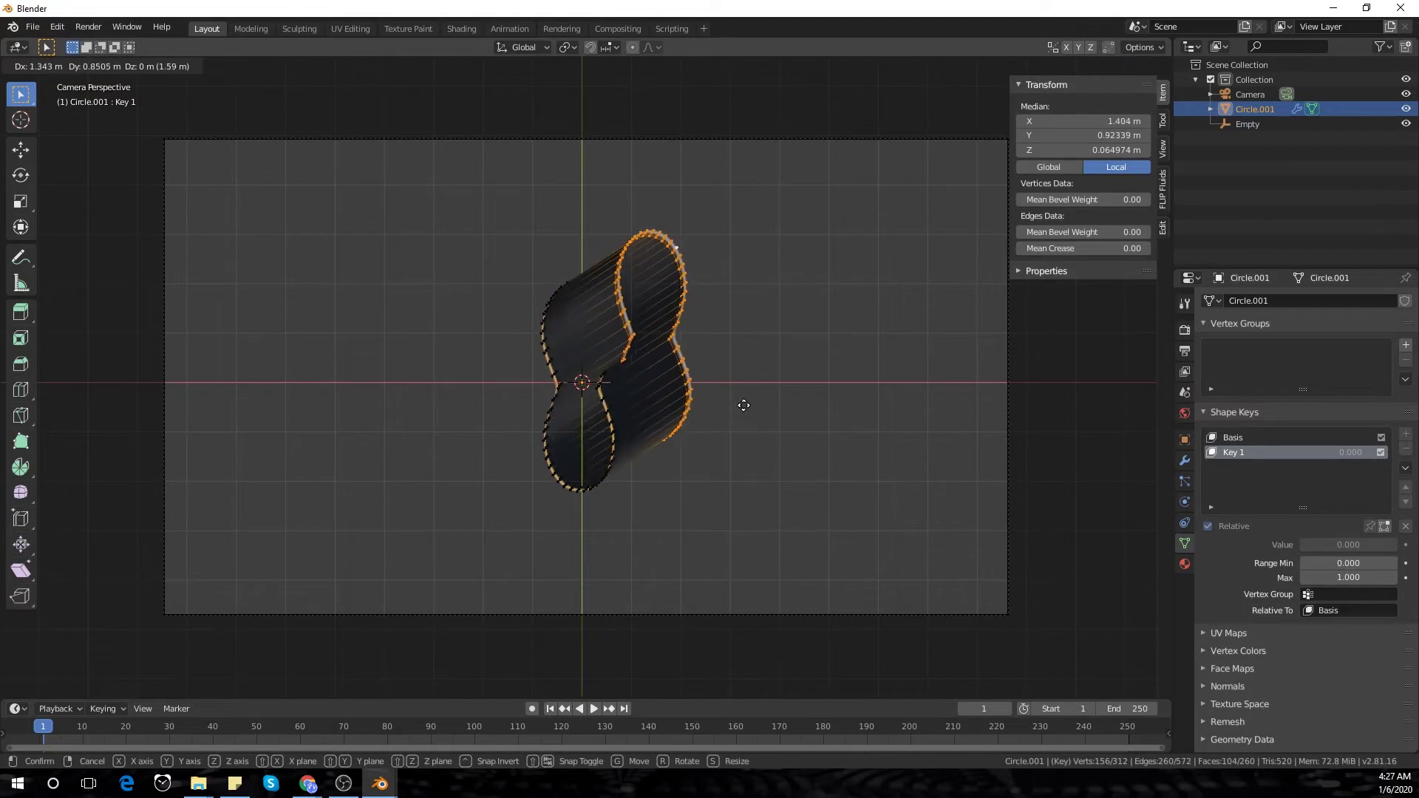
pyautogui.press('Tab')
pyautogui.moveTo(1343, 453)
pyautogui.mouseDown()
pyautogui.moveTo(1404, 453)
pyautogui.moveTo(1342, 453)
pyautogui.mouseUp()
pyautogui.press('Tab')
pyautogui.press('Tab')
# - Add Key 2, move the same vertices about -1.6 m along X and 0.8 m along Y, and test the key's value
pyautogui.click(1405, 435)
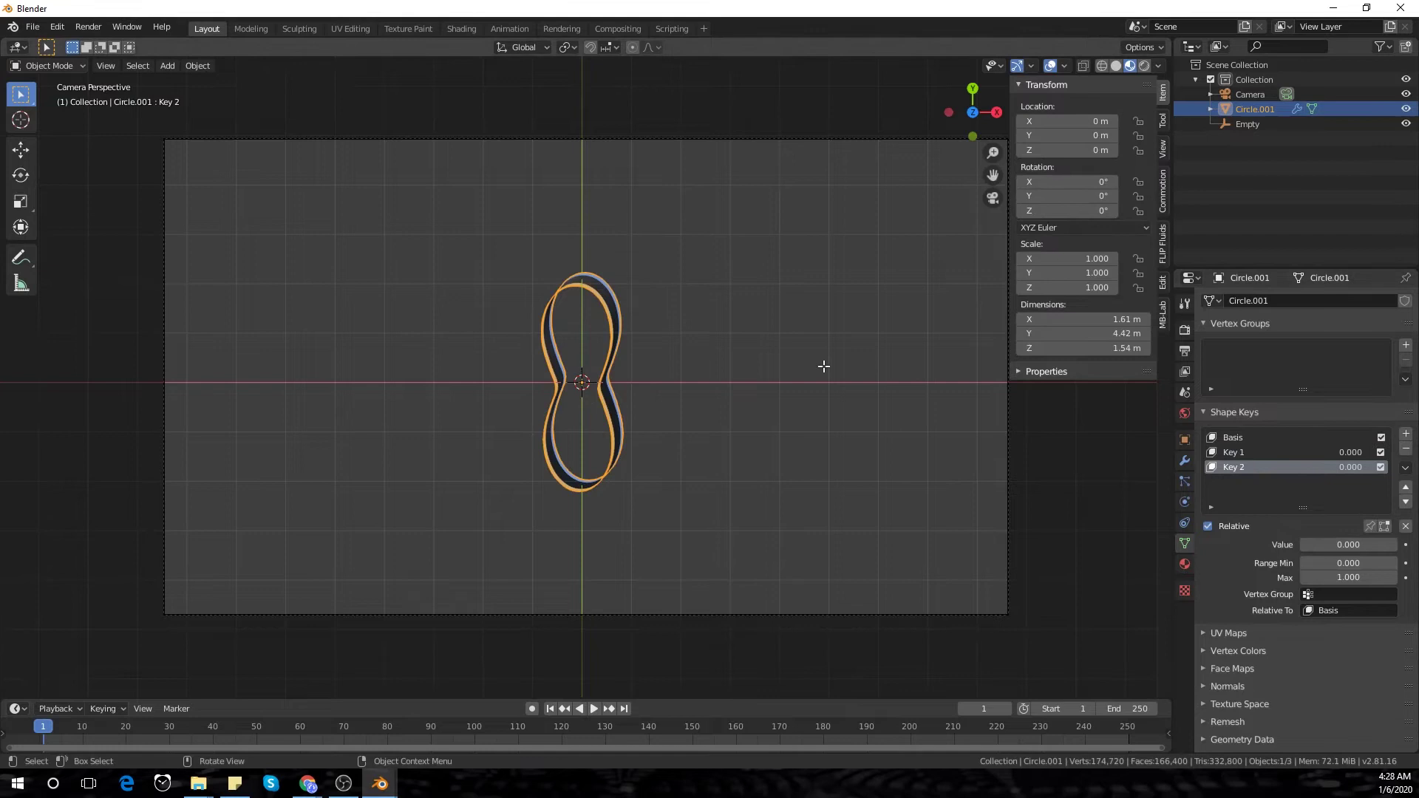
pyautogui.press('Tab')
pyautogui.press('g')
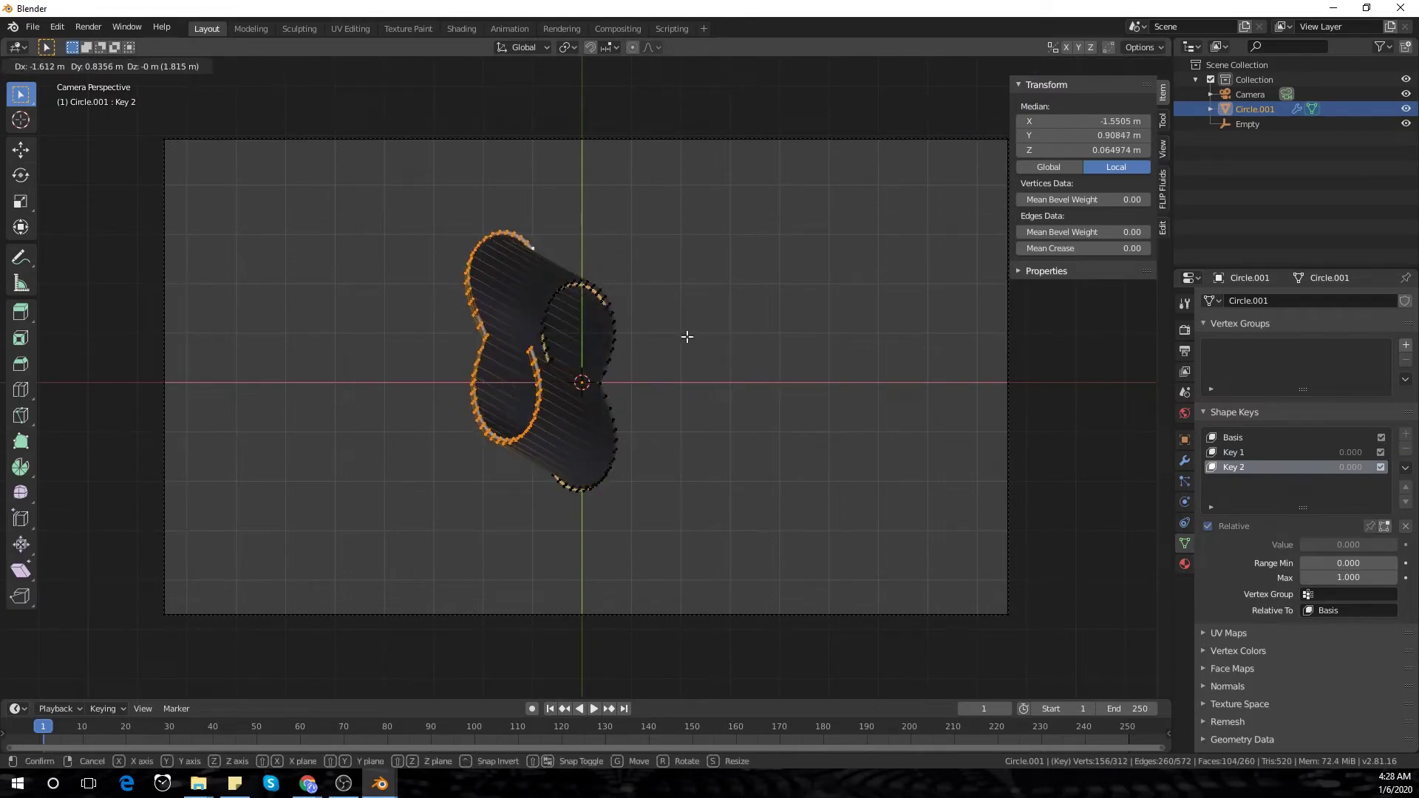
pyautogui.click(688, 337)
pyautogui.press('Tab')
pyautogui.moveTo(1348, 467)
pyautogui.mouseDown()
pyautogui.moveTo(1404, 467)
pyautogui.moveTo(1341, 467)
pyautogui.mouseUp()
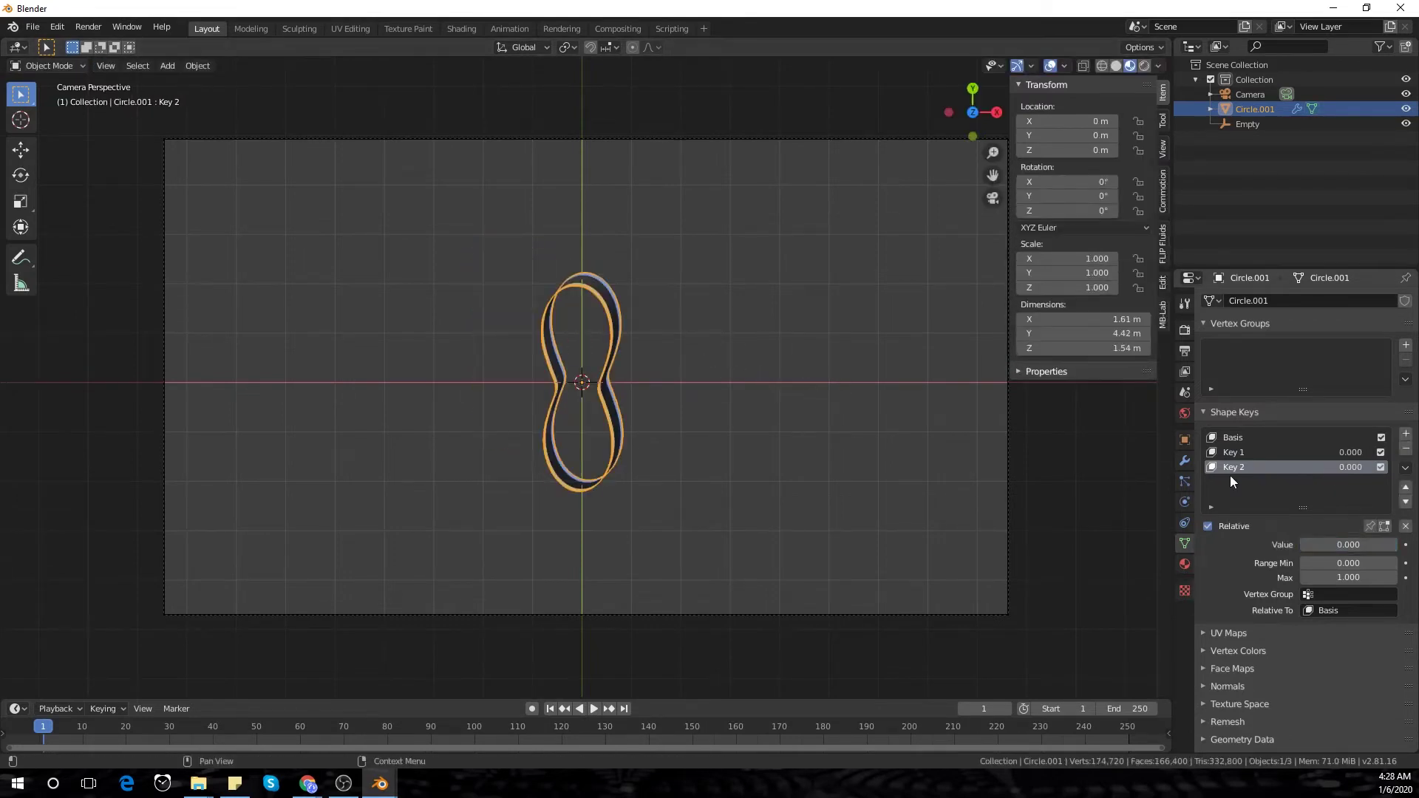
# - Add Key 3 and move the blue-edge vertices in the negative Y direction, below the ribbon's original position
pyautogui.click(1407, 435)
pyautogui.press('Tab')
pyautogui.press('g')
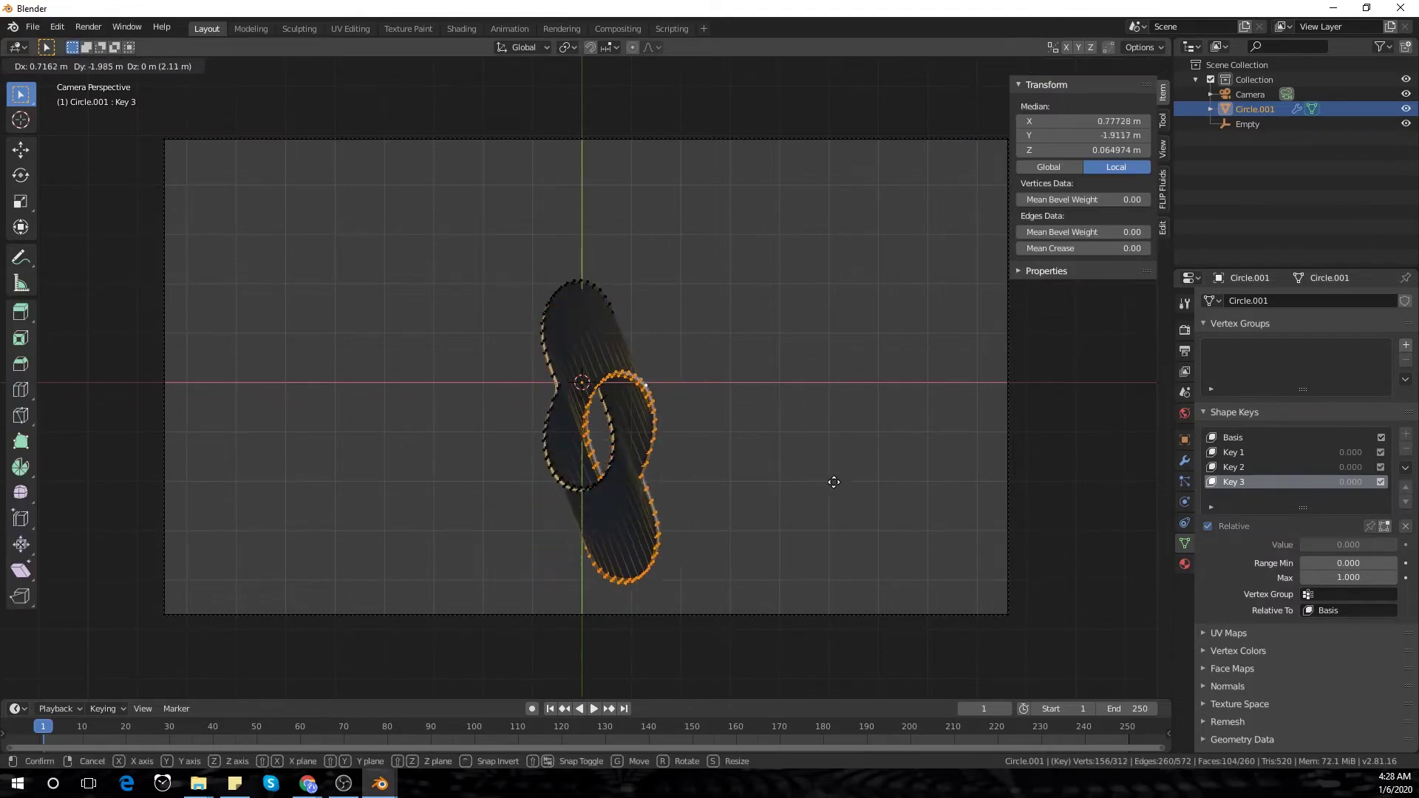
pyautogui.click(802, 476)
pyautogui.press('Tab')
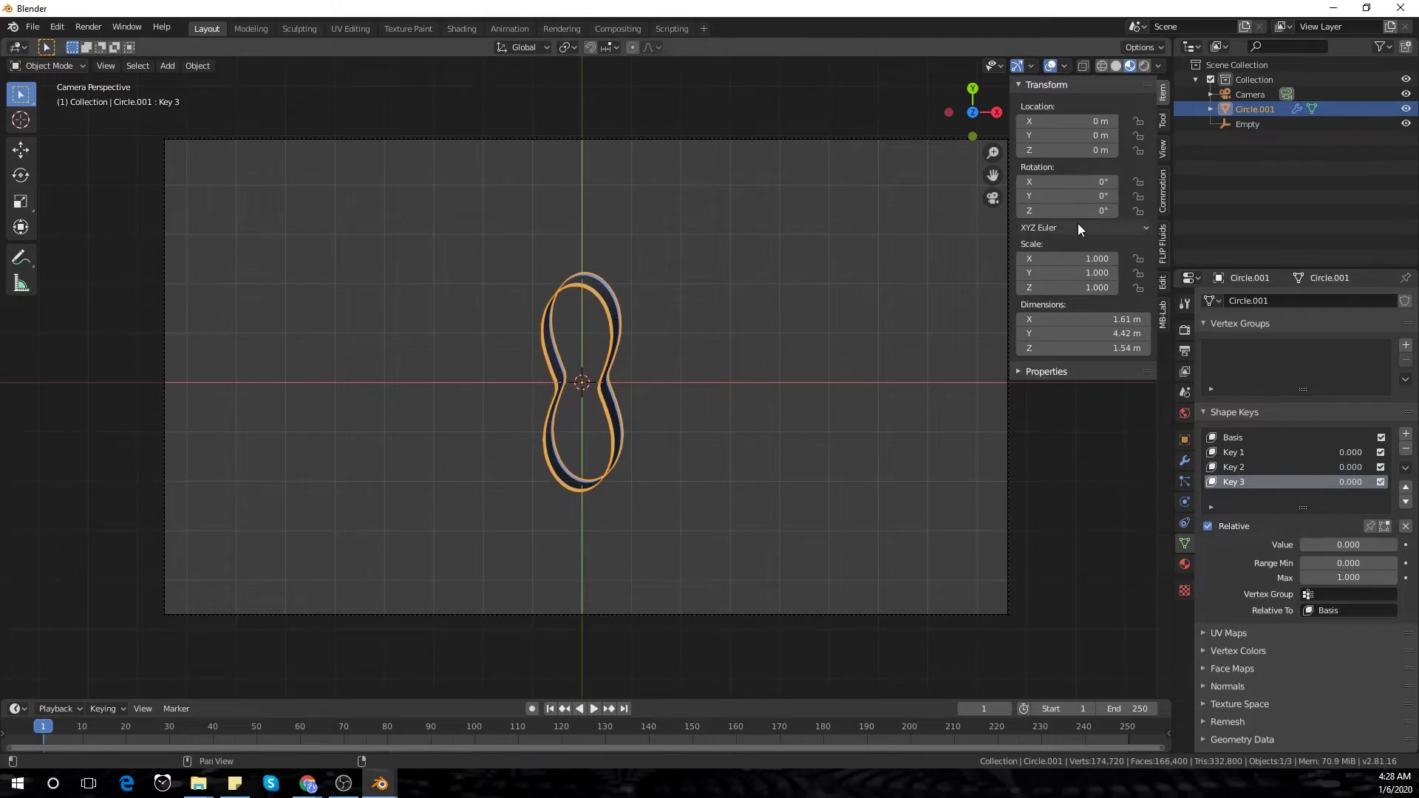
# - Select the empty at the ribbon's centre and enlarge the timeline area
pyautogui.click(570, 381)
pyautogui.scroll(6, 593, 383)
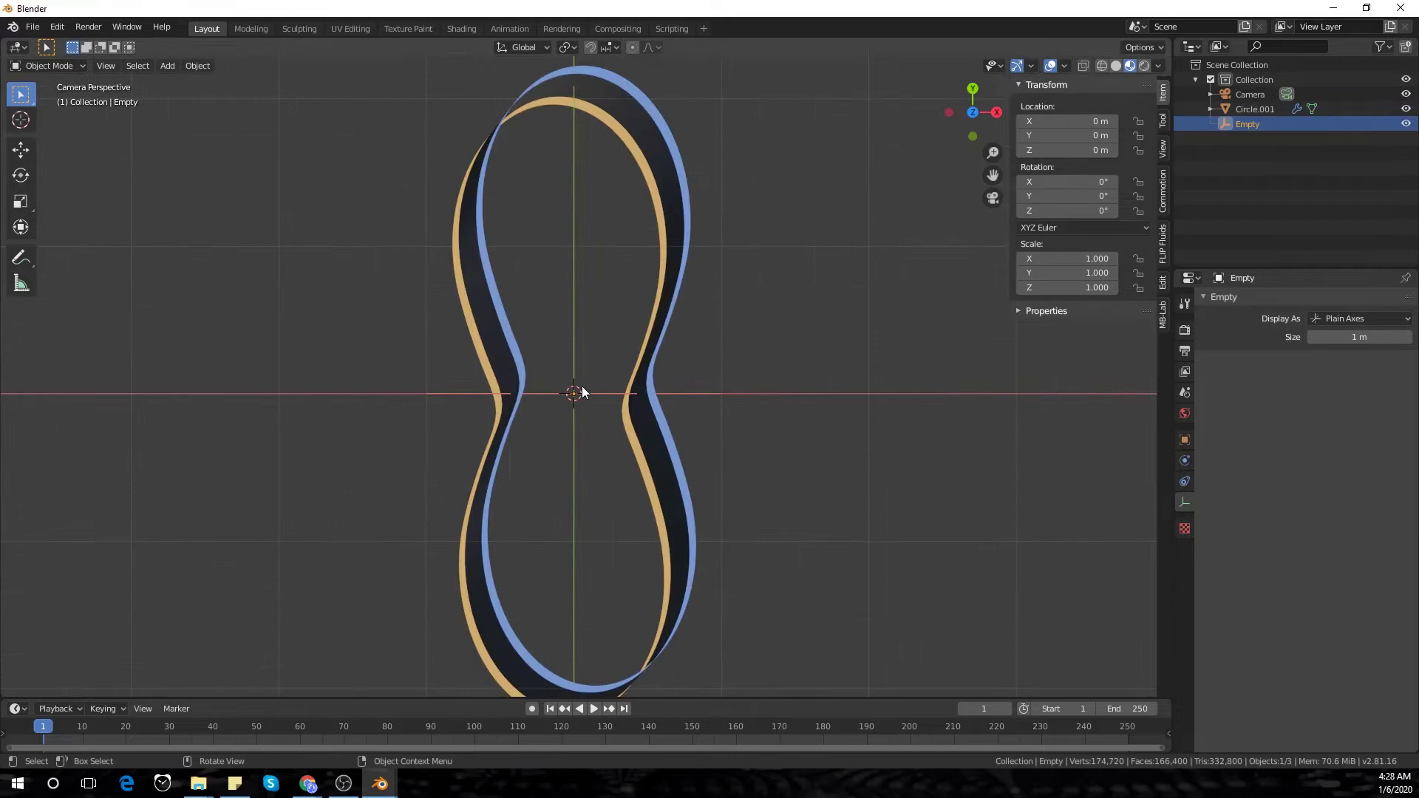
pyautogui.scroll(-6, 603, 442)
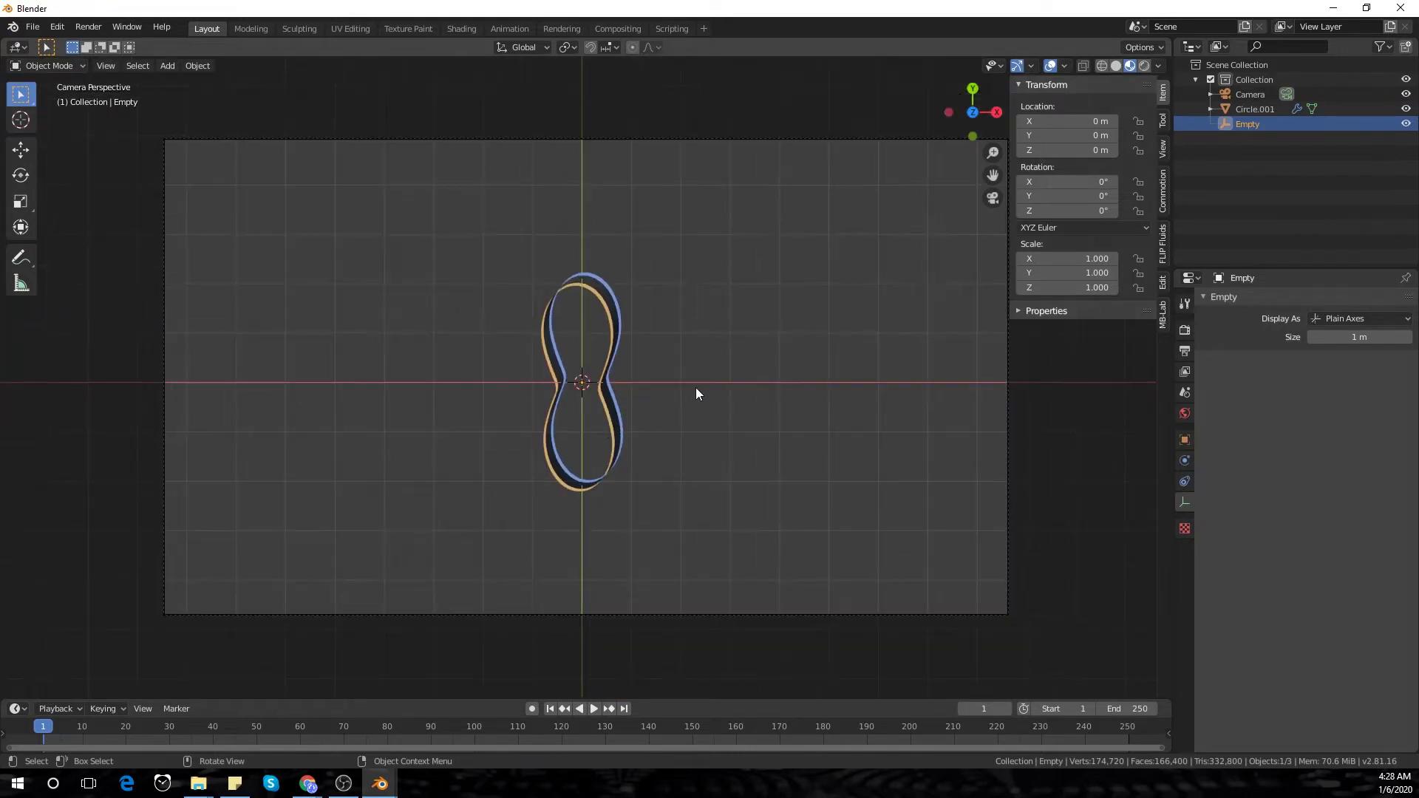
pyautogui.rightClick(696, 386)
pyautogui.moveTo(441, 688); pyautogui.dragTo(441, 640)
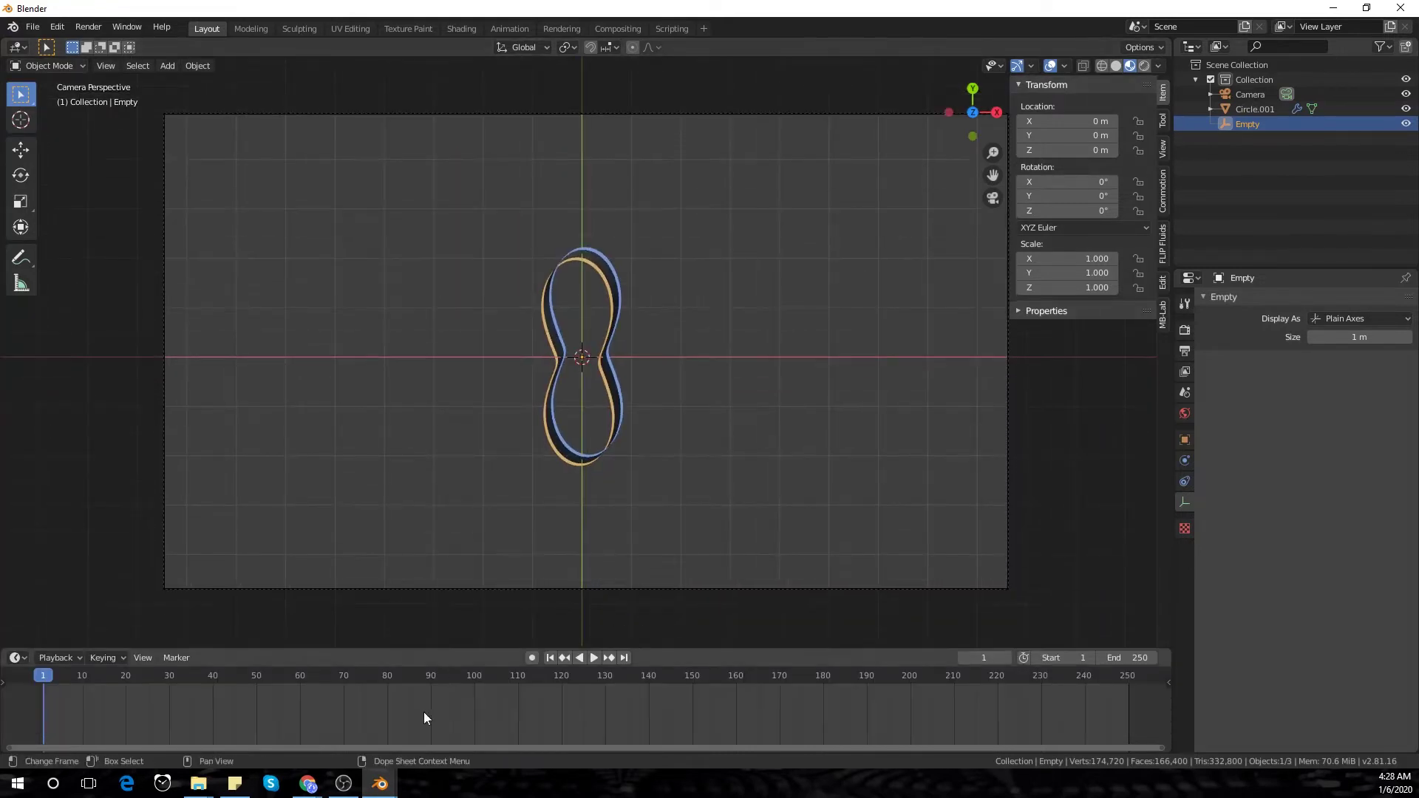
# - Set the world background colour to black and switch the viewport to rendered shading
pyautogui.click(1185, 413)
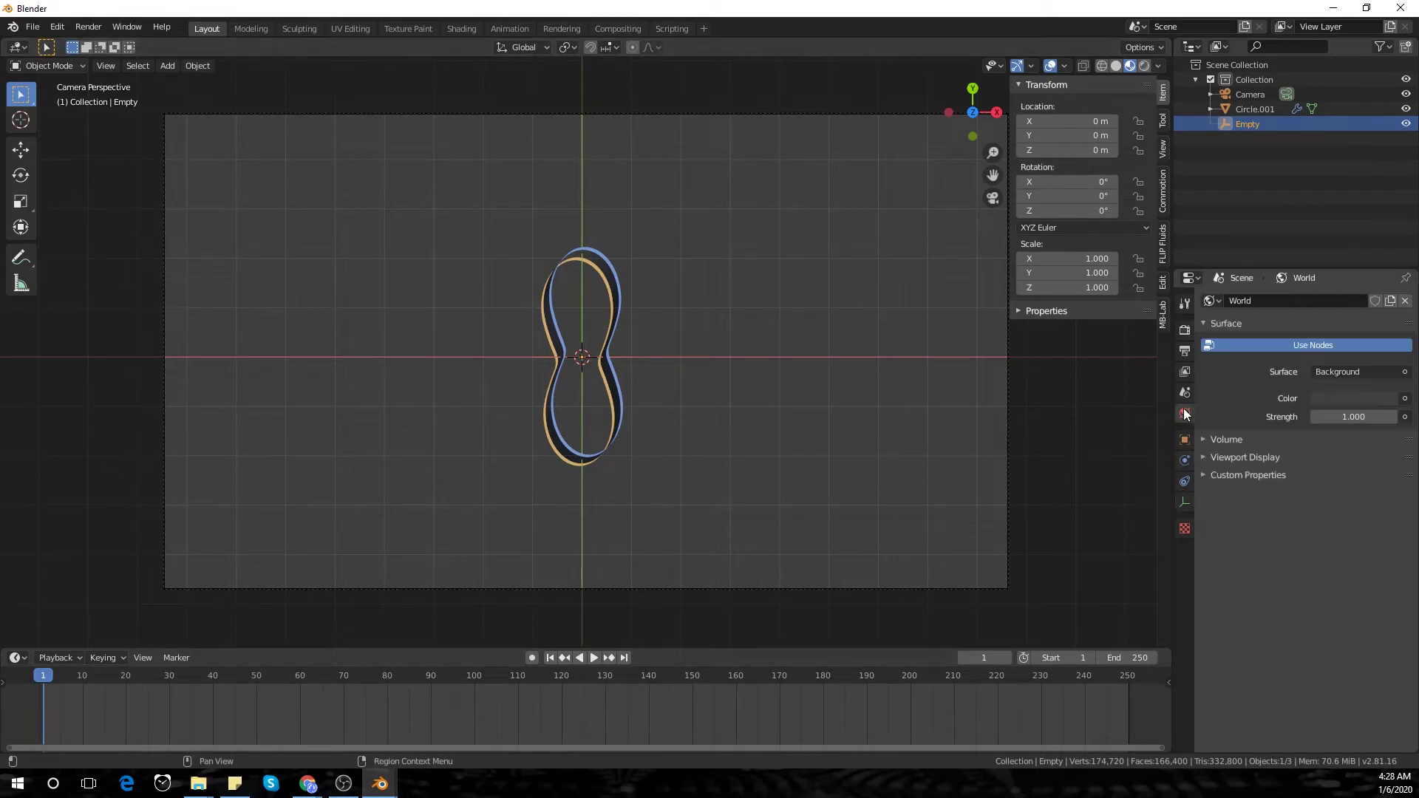
pyautogui.click(1352, 398)
pyautogui.moveTo(1385, 278); pyautogui.dragTo(1386, 295)
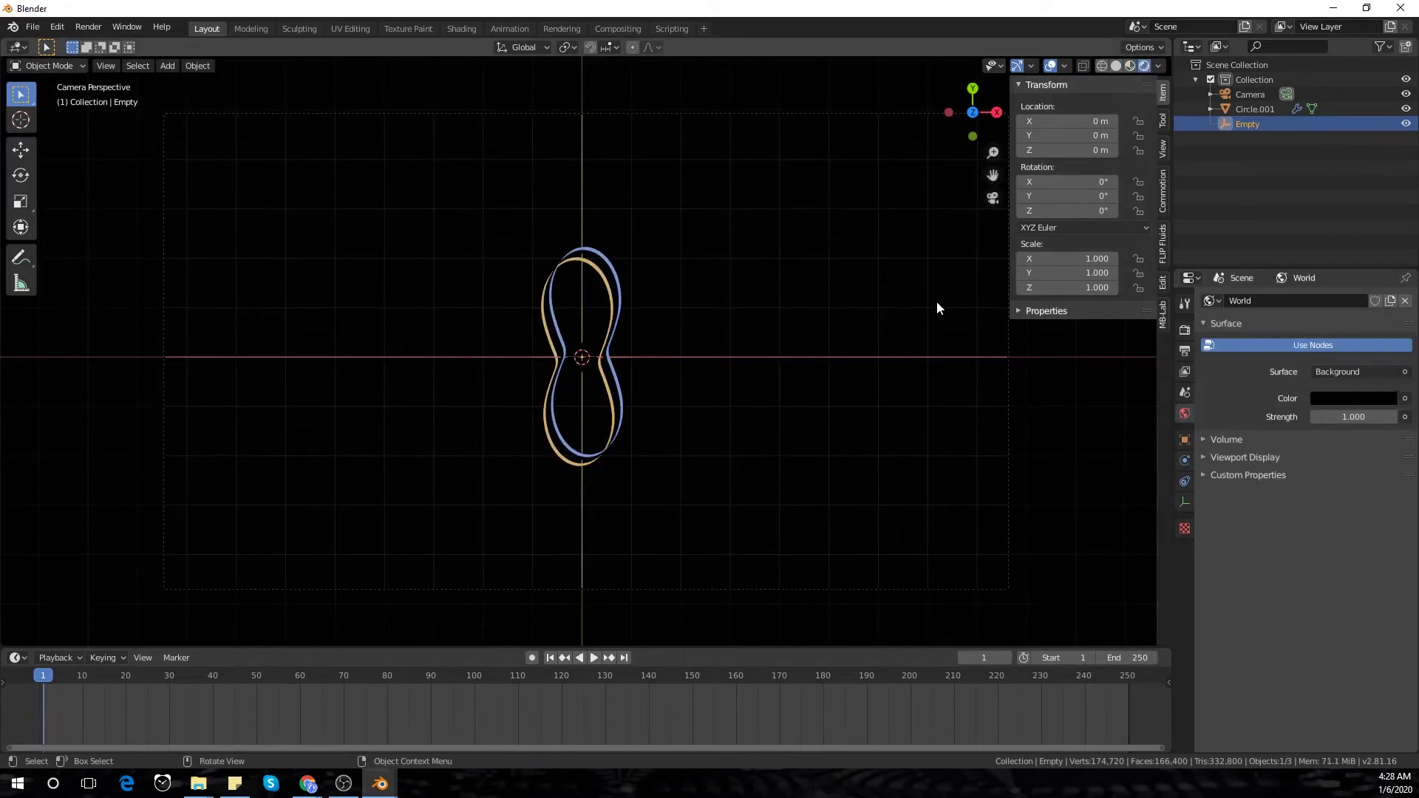
# - Add a plane and scale it to about 18.6 m by 11.1 m so it extends past the camera frame
pyautogui.hotkey('shift', 'a')
pyautogui.click(924, 196)
pyautogui.press('s')
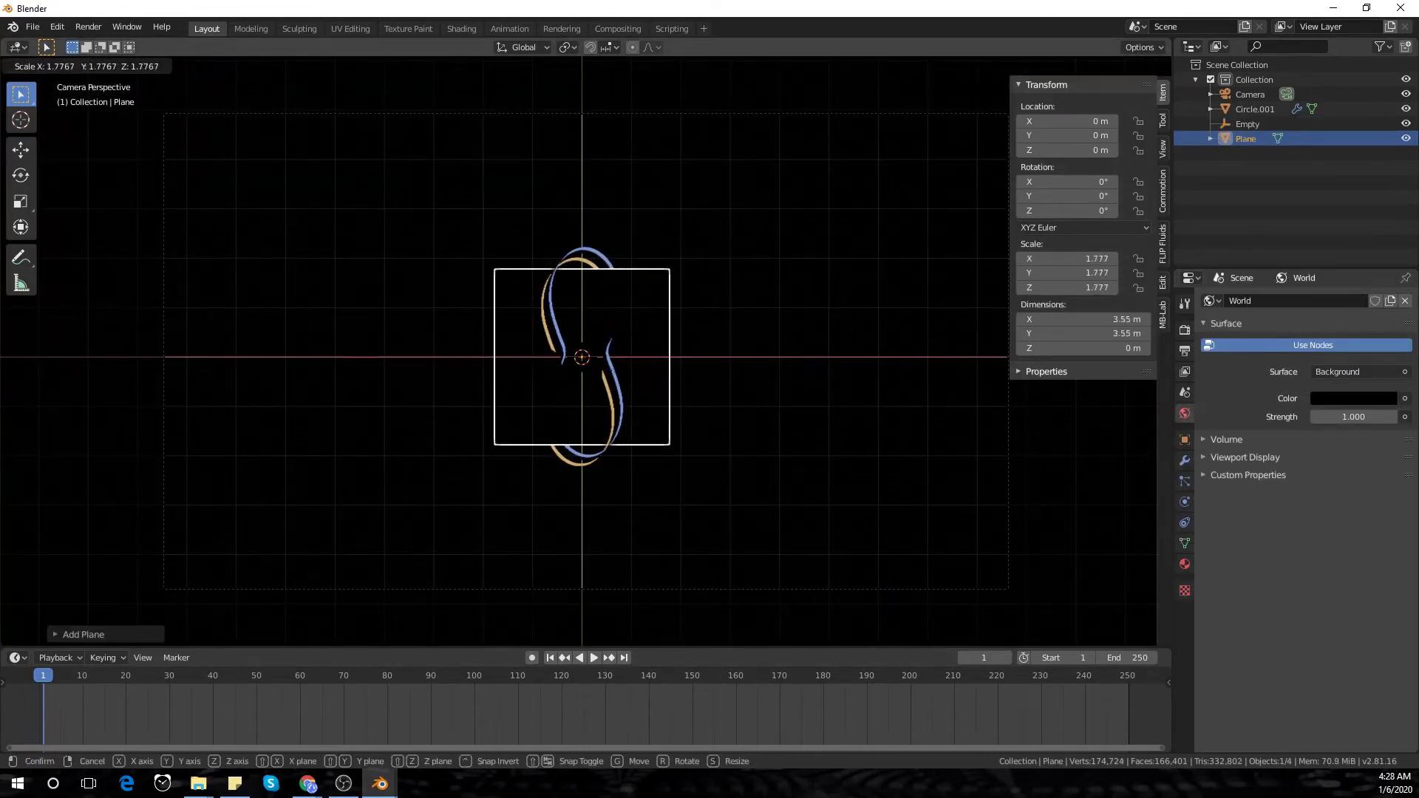
pyautogui.press('x')
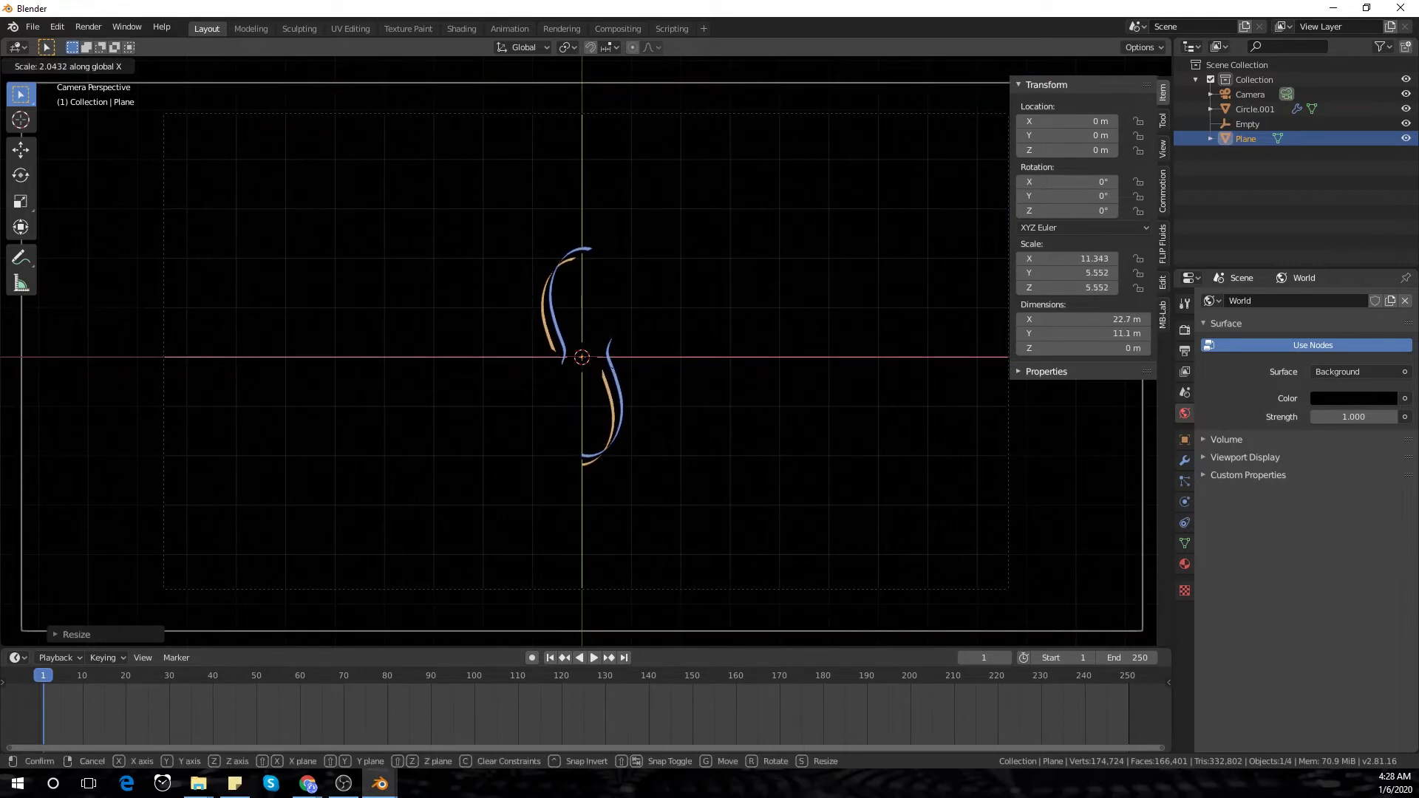
pyautogui.click(680, 421)
# - Move the plane down along Z to about -1.4 m so it sits just beneath the ribbon
pyautogui.press('g')
pyautogui.press('z')
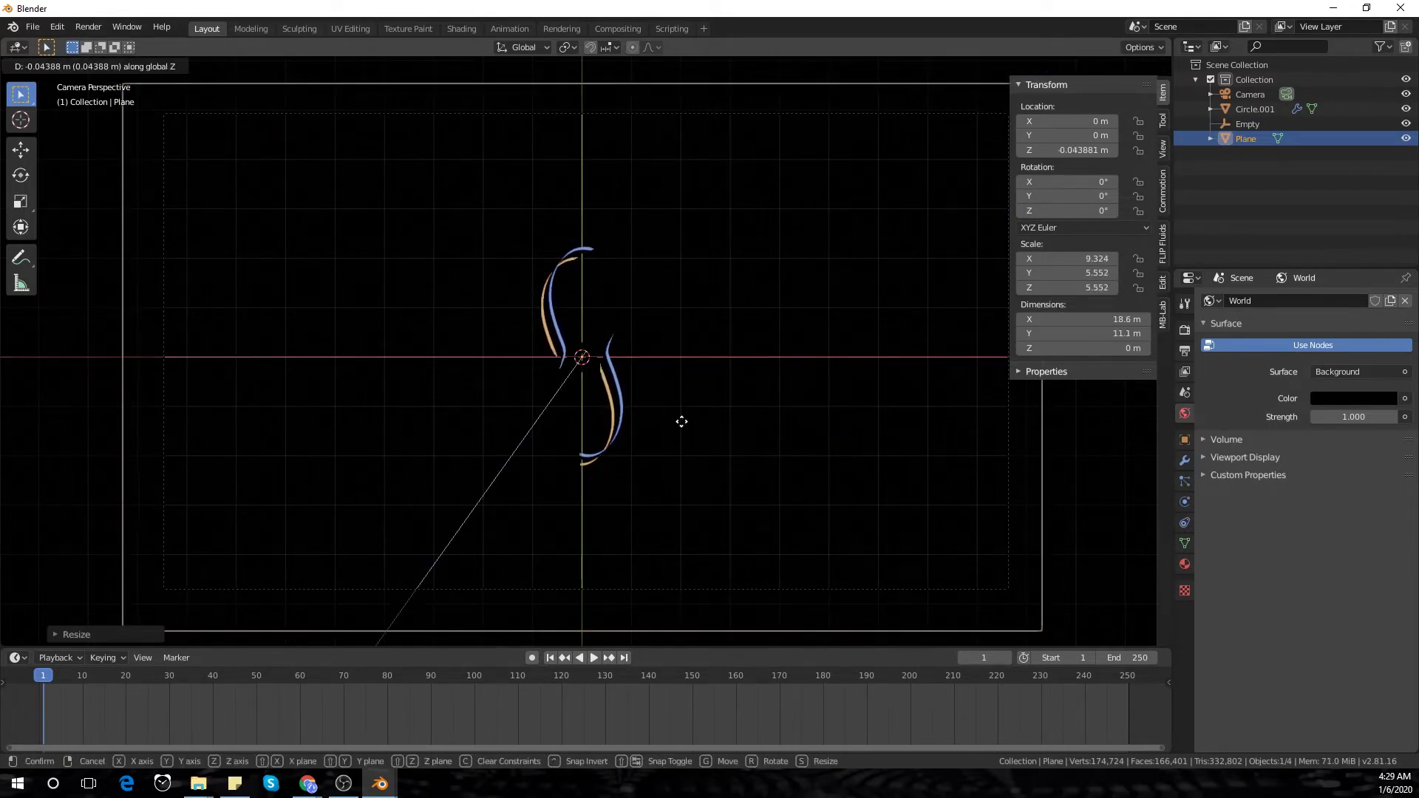
pyautogui.click(679, 393)
pyautogui.moveTo(703, 496); pyautogui.dragTo(735, 352, button='middle')
pyautogui.press('KP_3')
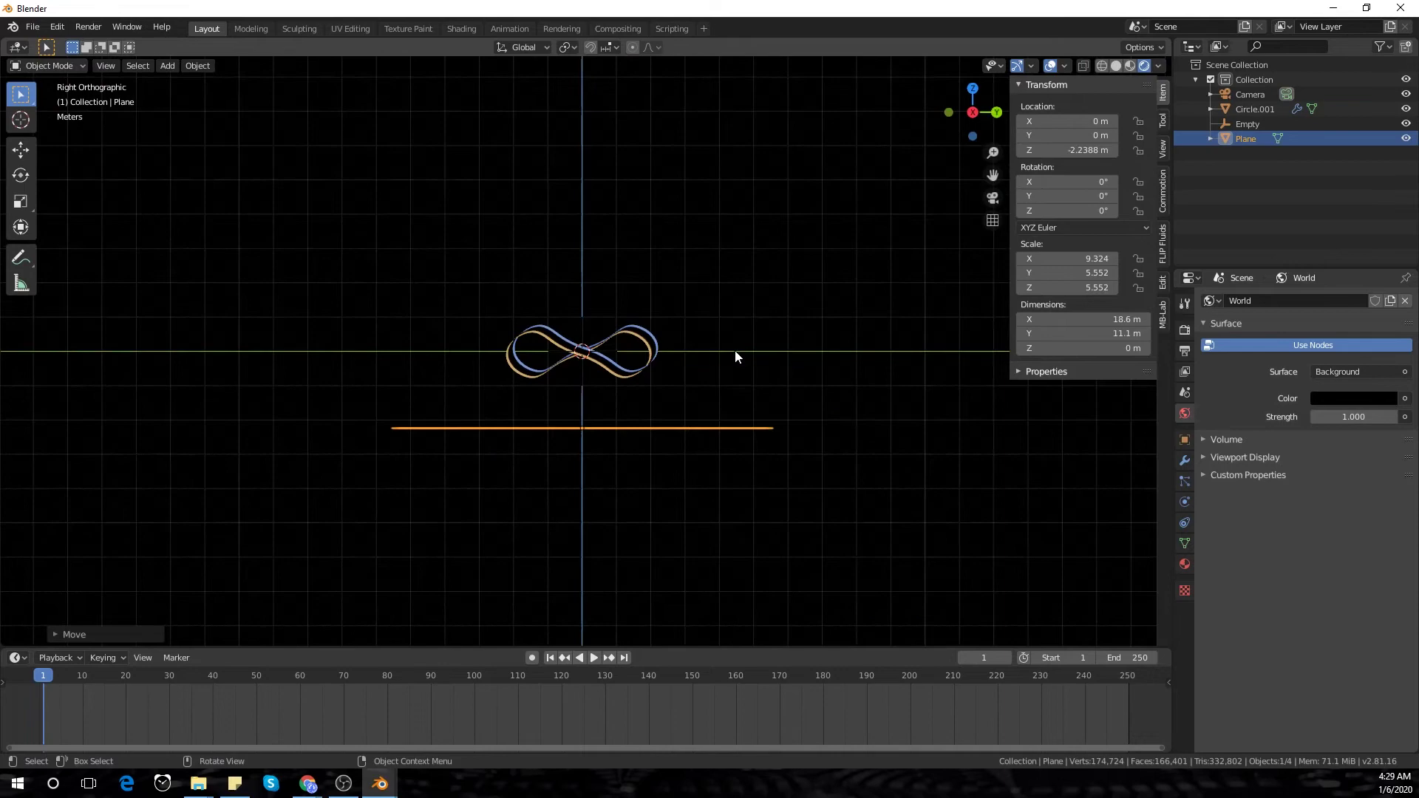
pyautogui.press('g')
pyautogui.click(737, 321)
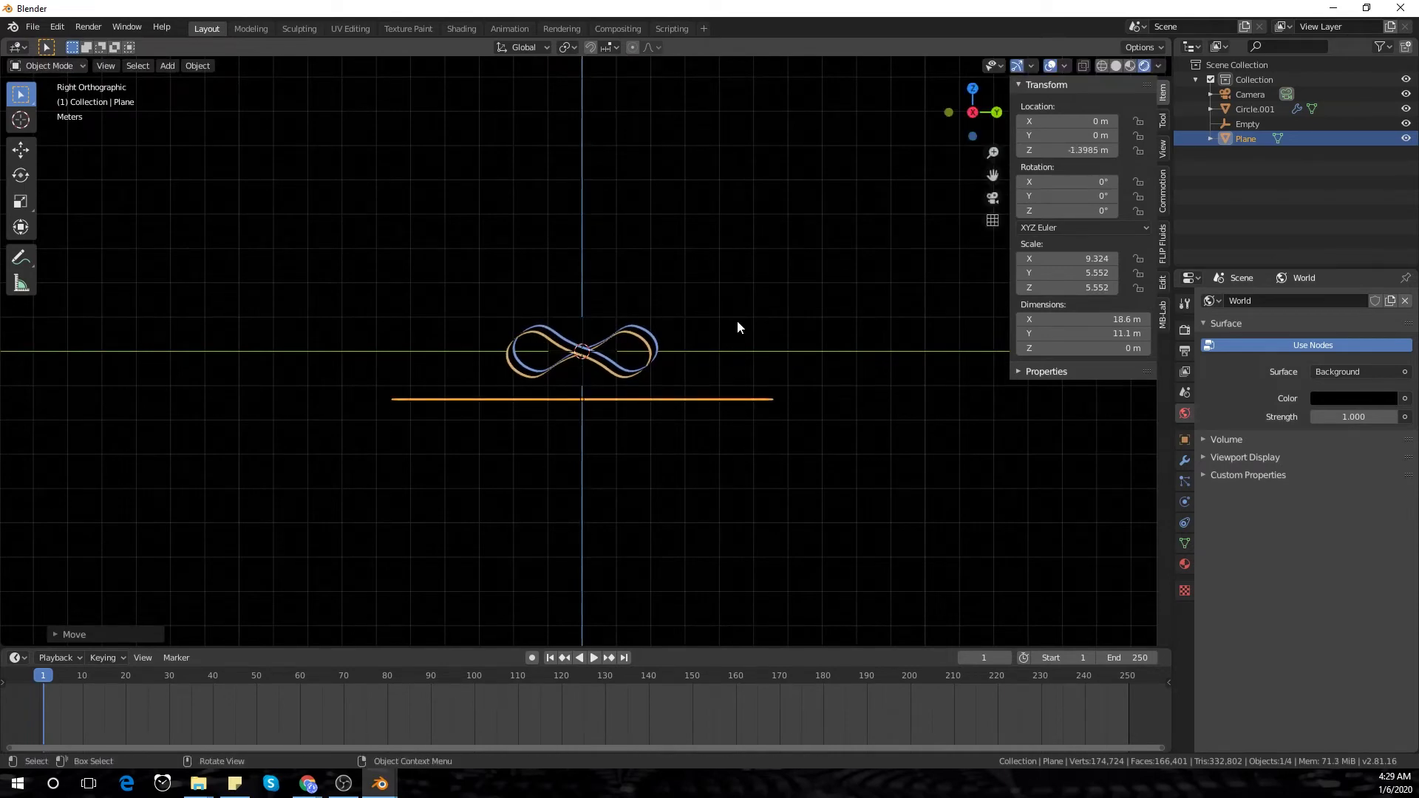
# - Give the plane a new material with Metallic 1.000 and Roughness 0.075, seen through the camera
pyautogui.press('KP_0')
pyautogui.click(1184, 564)
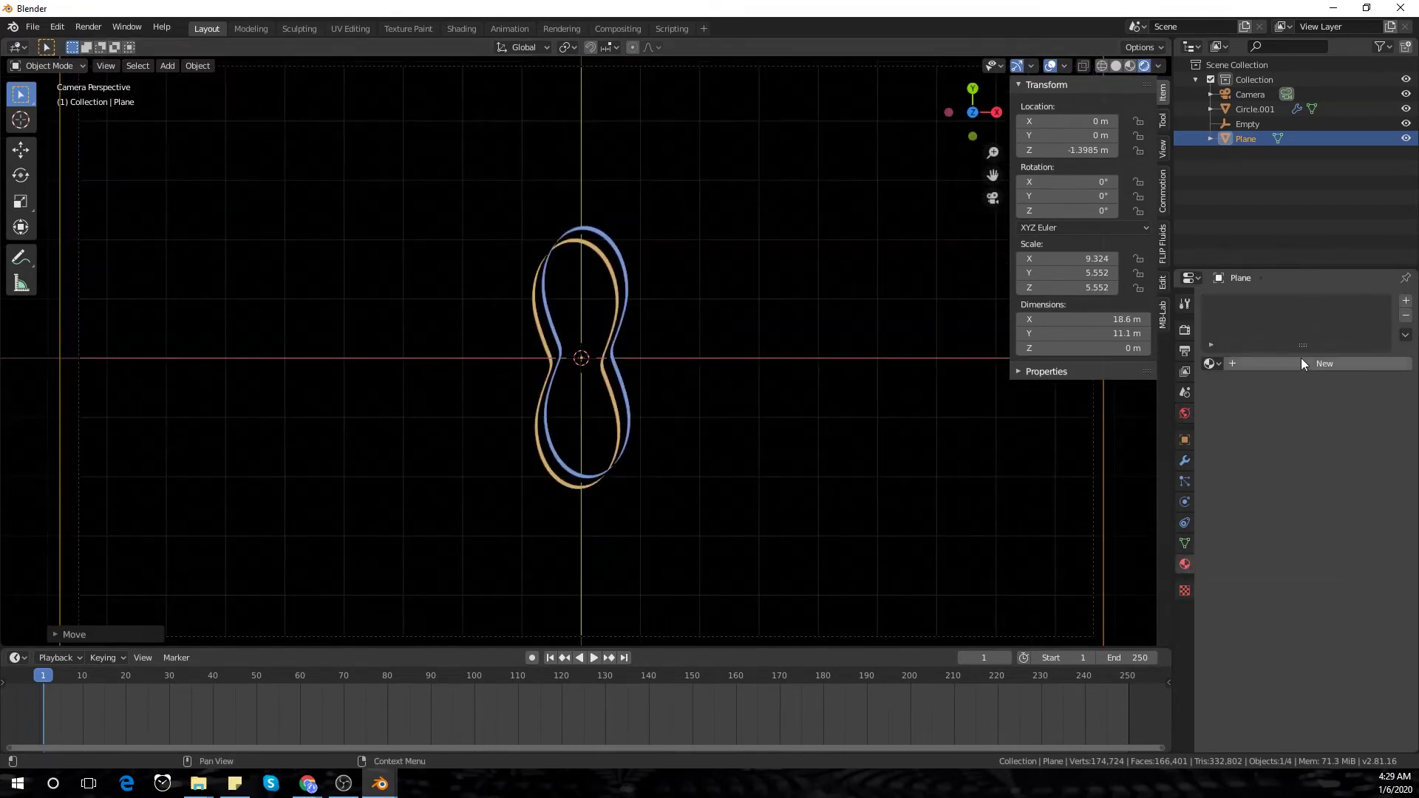
pyautogui.click(1300, 357)
pyautogui.scroll(-2, 1342, 568)
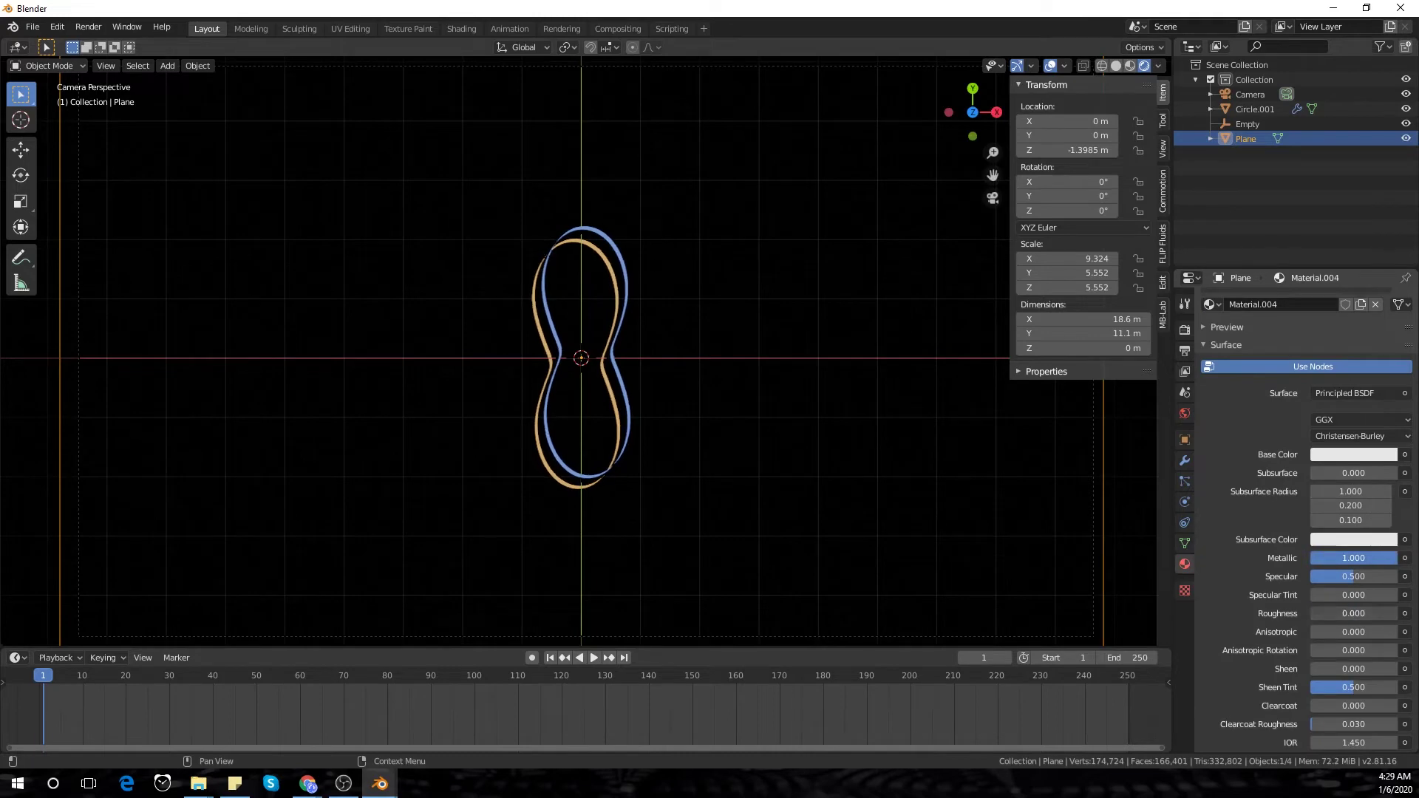
pyautogui.scroll(2, 1257, 410)
pyautogui.click(1258, 387)
pyautogui.click(1257, 388)
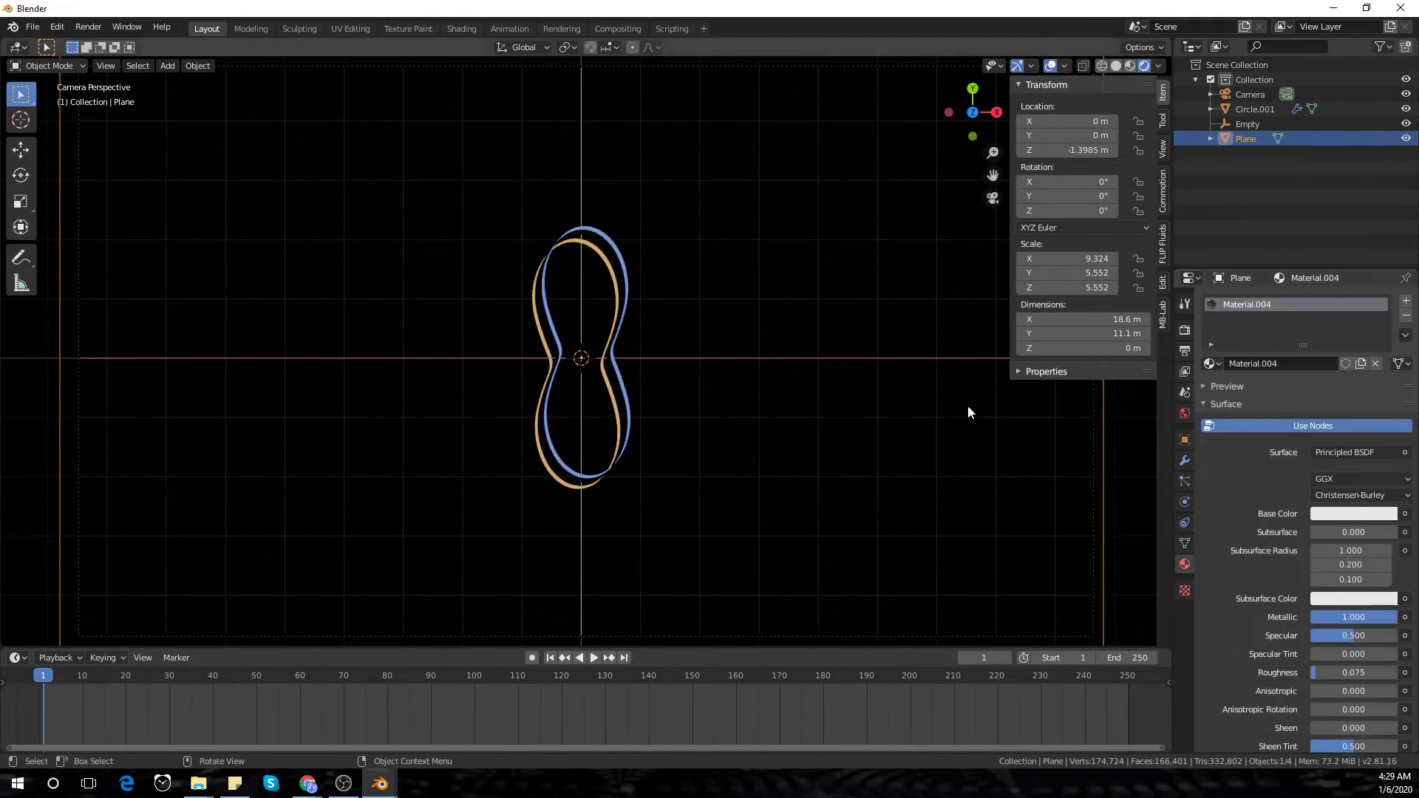
# - Inspect the ribbon over the plane from an angled perspective view and select the ribbon
pyautogui.scroll(-3, 505, 188)
pyautogui.click(506, 148)
pyautogui.moveTo(506, 148); pyautogui.dragTo(725, 393, button='middle')
pyautogui.click(660, 405)
pyautogui.scroll(3, 655, 399)
pyautogui.click(634, 367)
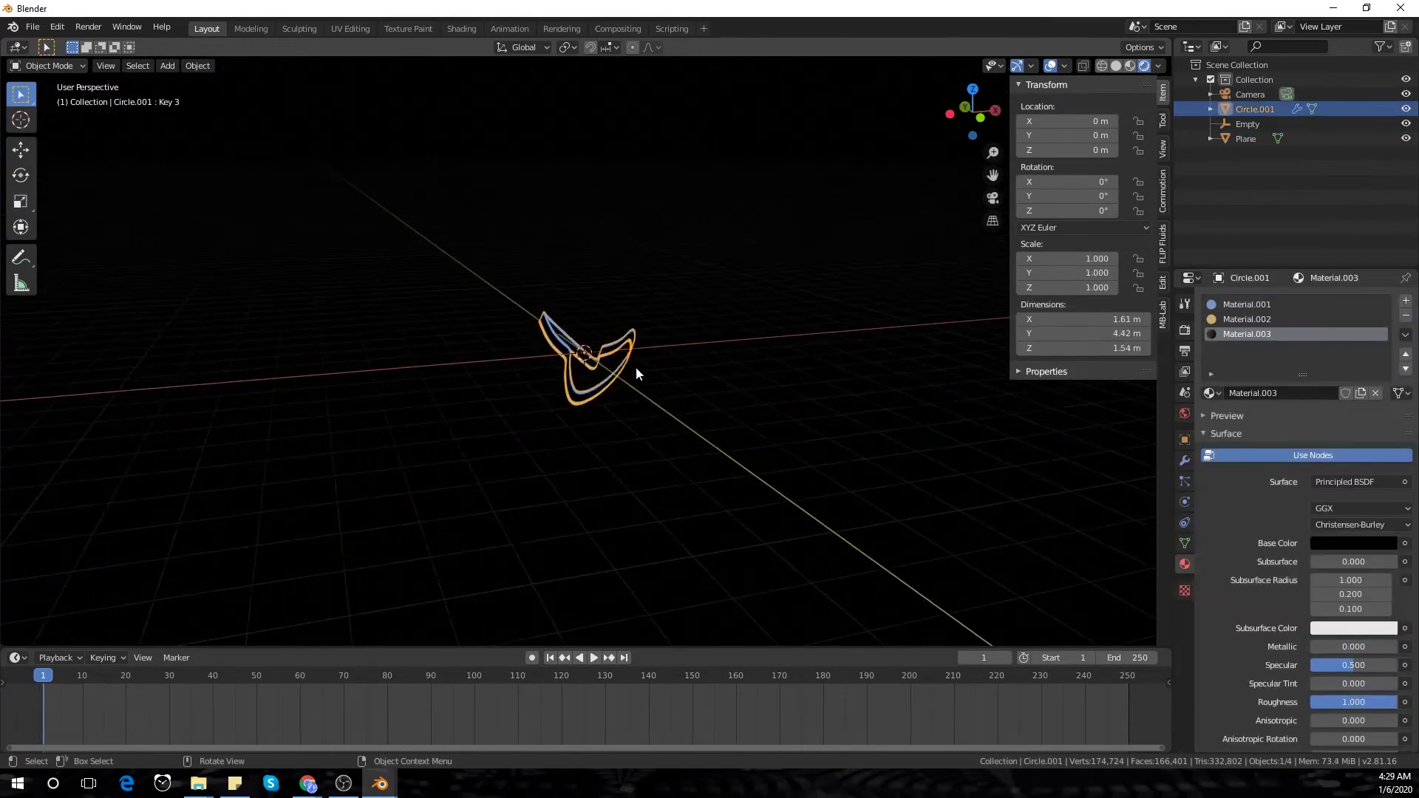
# - Enable Ambient Occlusion, Bloom and Screen Space Reflections with Refraction for the Eevee render, checked through the camera
pyautogui.click(1185, 330)
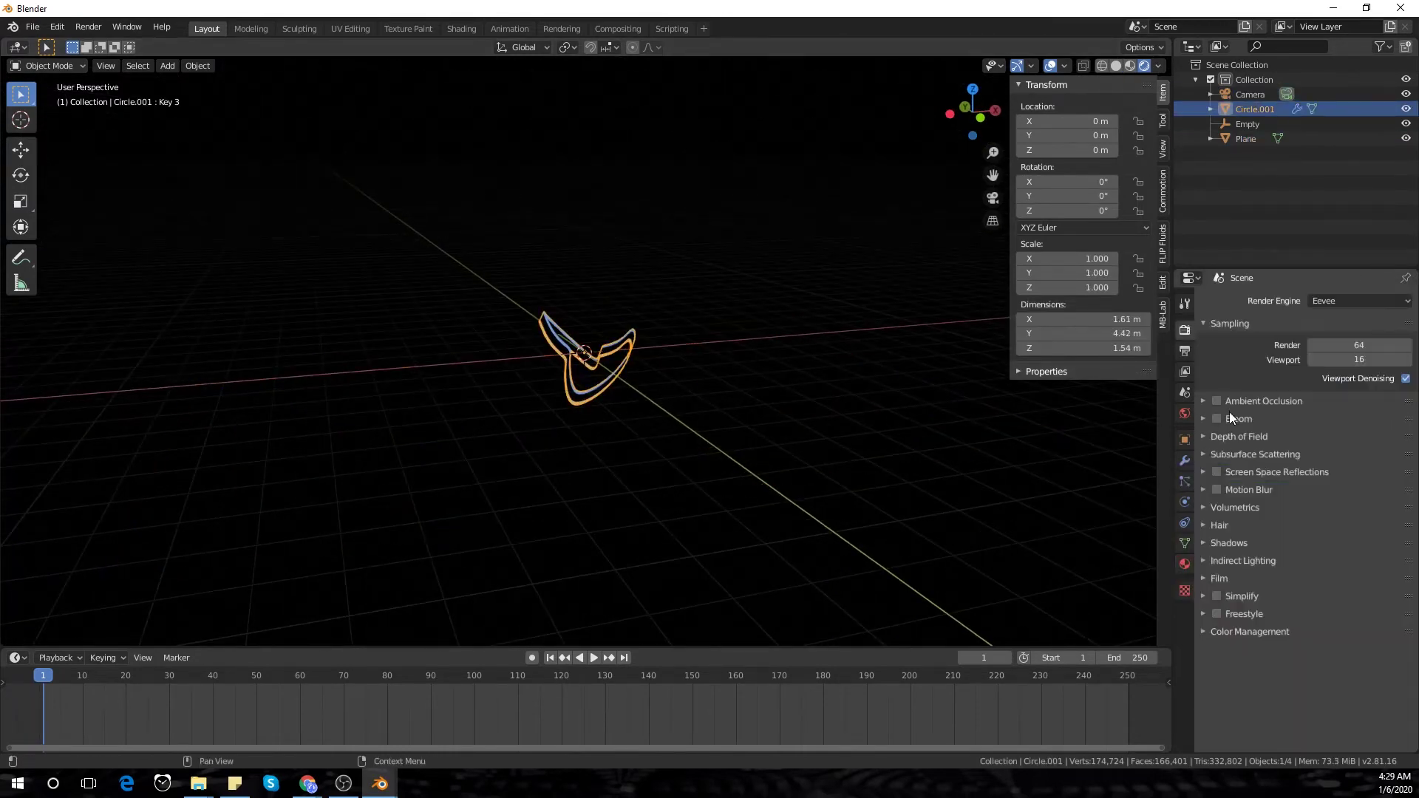
pyautogui.click(1232, 543)
pyautogui.click(1294, 473)
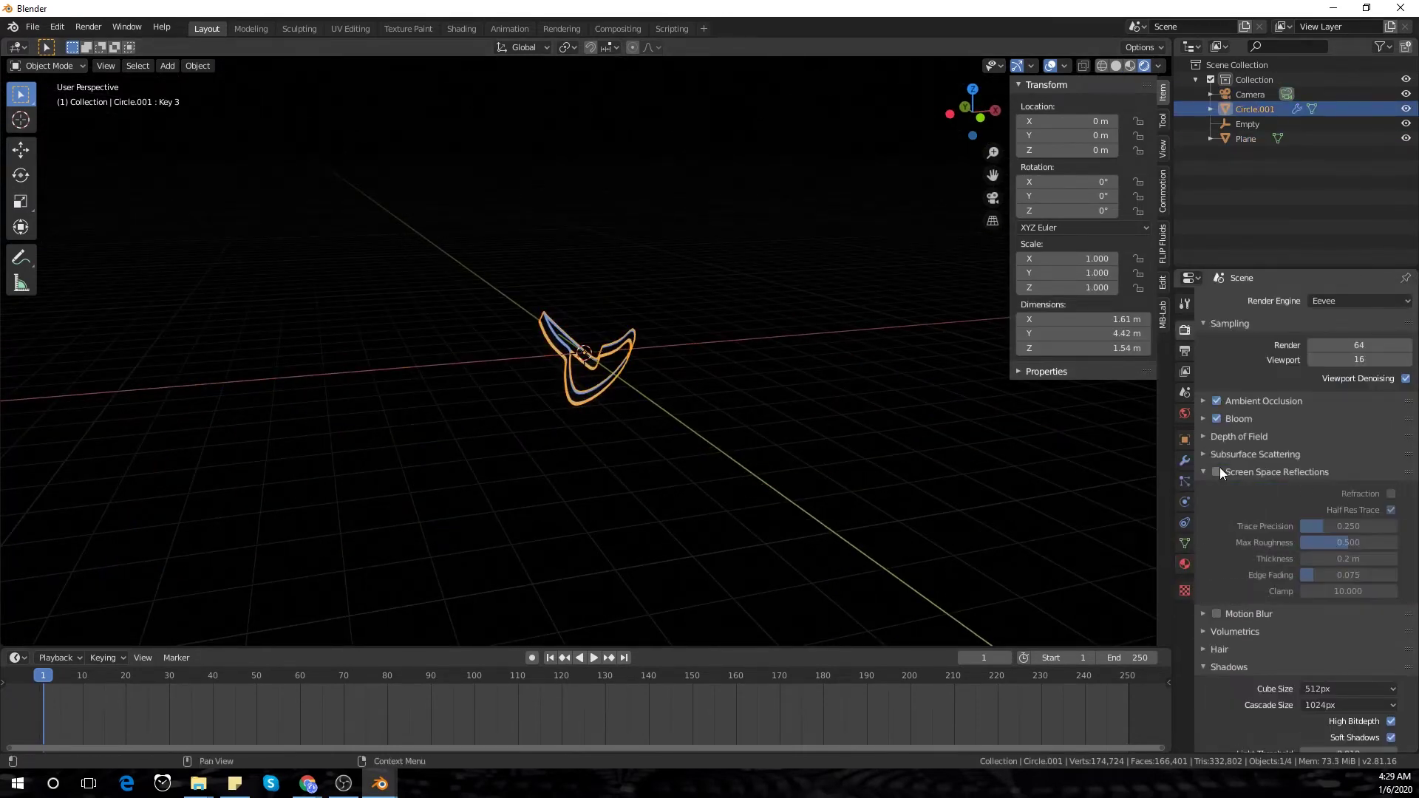
pyautogui.click(1390, 493)
pyautogui.press('KP_0')
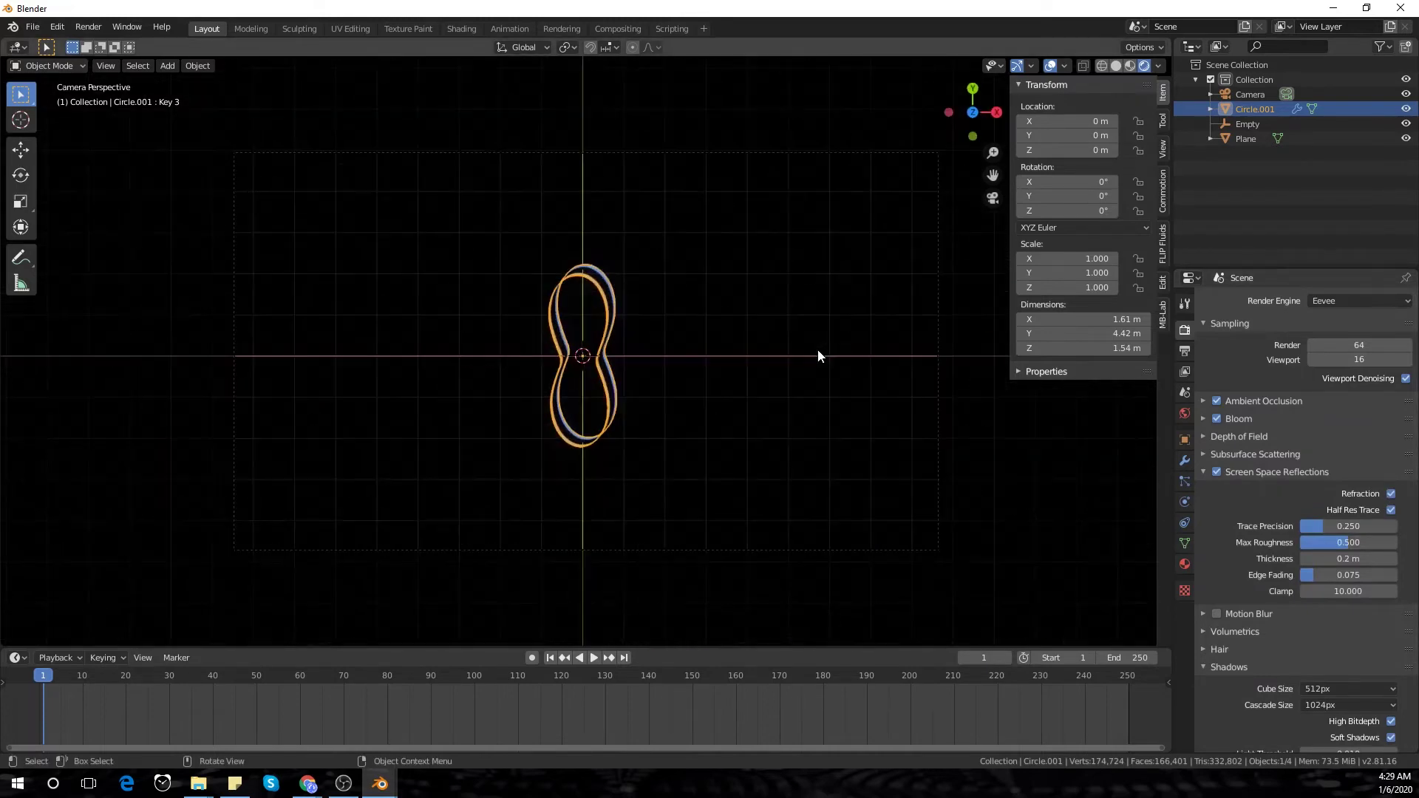
pyautogui.moveTo(771, 353); pyautogui.dragTo(798, 304, button='middle')
pyautogui.press('KP_0')
# - Select the empty and keyframe its rotation at 0° on frame 1
pyautogui.click(589, 360)
pyautogui.click(589, 361)
pyautogui.click(1237, 126)
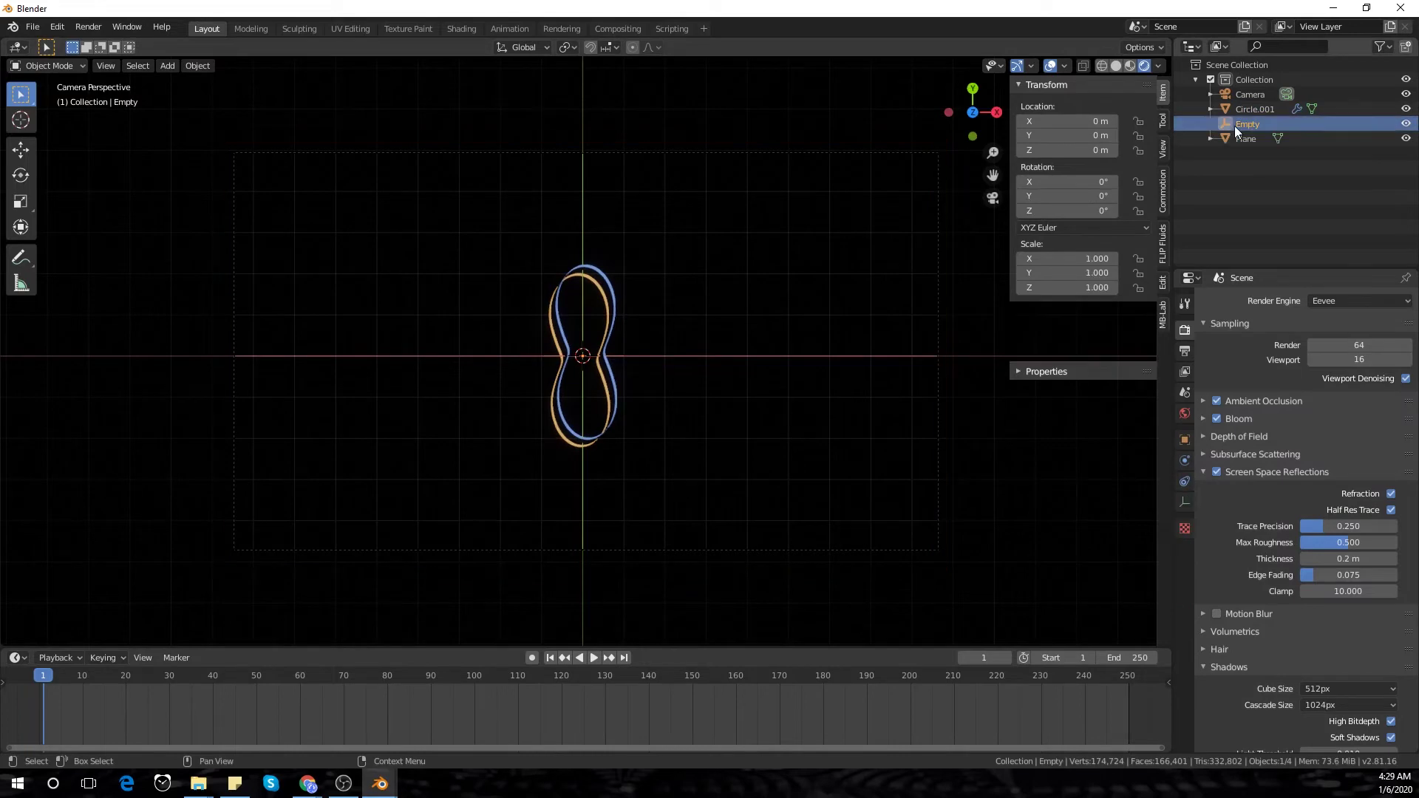
pyautogui.rightClick(1088, 204)
pyautogui.click(1020, 203)
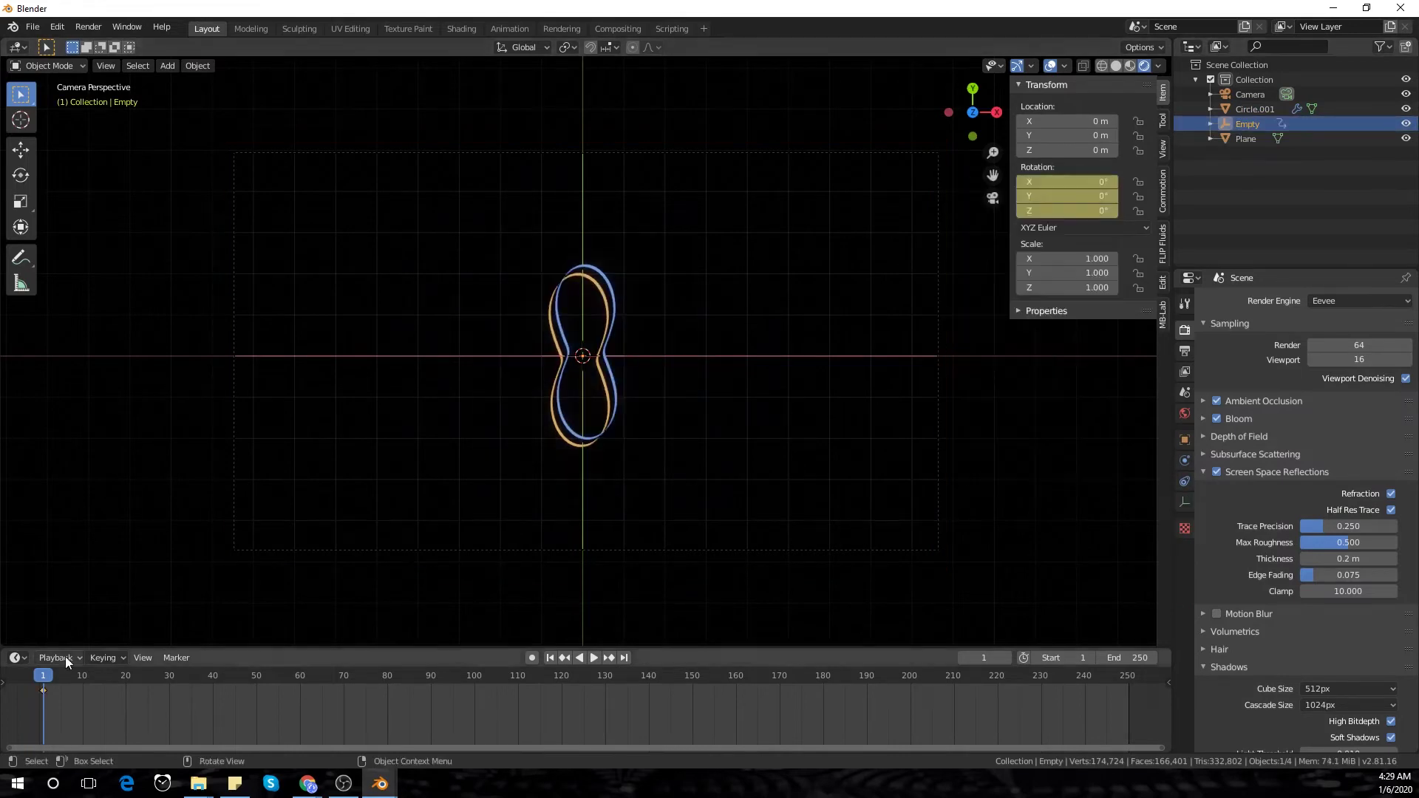
# - Set the animation's end frame to 200 and keyframe the empty's Z rotation at 9° on frame 50
pyautogui.press('Return')
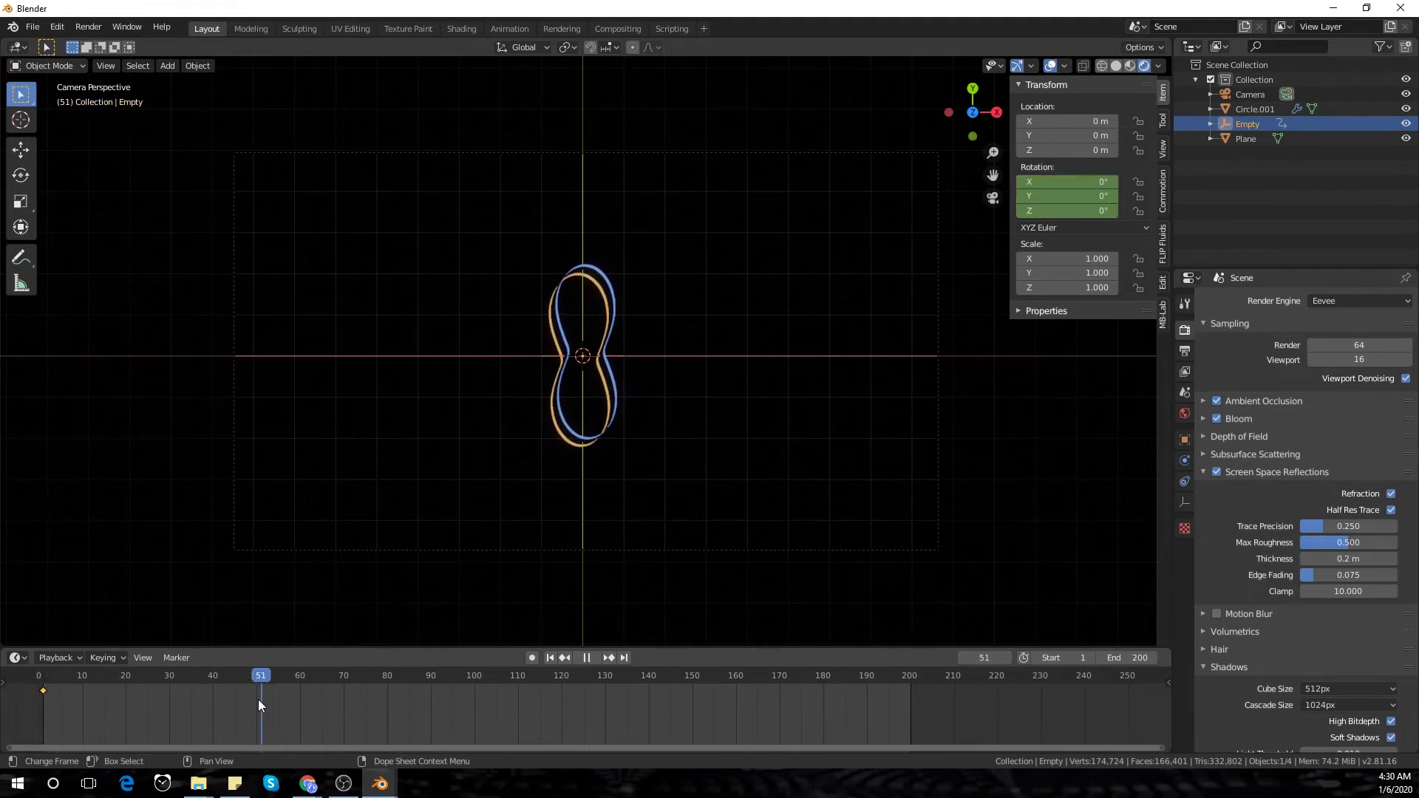
pyautogui.press('space')
pyautogui.click(1090, 210)
pyautogui.press('Return')
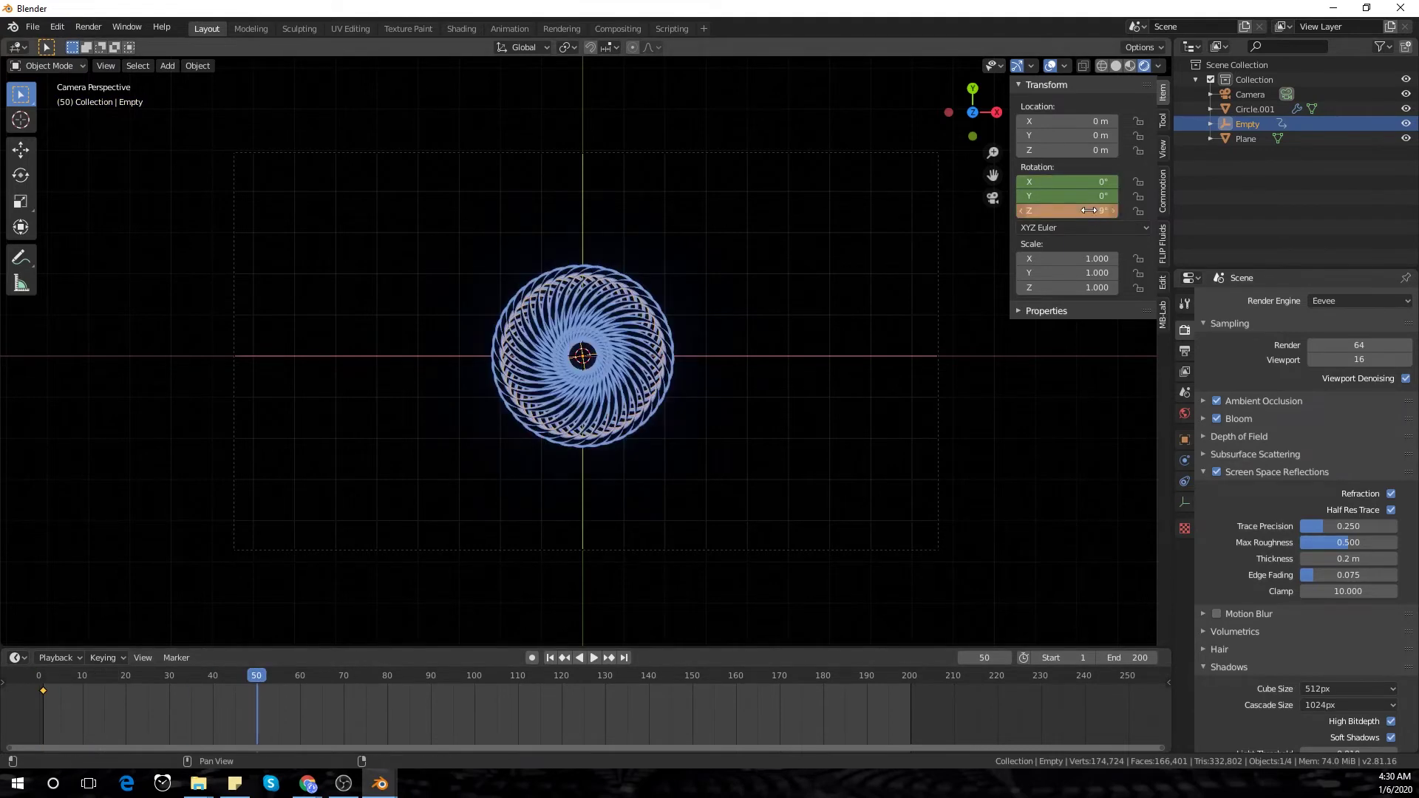
pyautogui.rightClick(1088, 204)
pyautogui.click(1035, 194)
# - Move the camera down along Z to about 19.4 m so the ribbon ring fills more of the frame
pyautogui.click(729, 241)
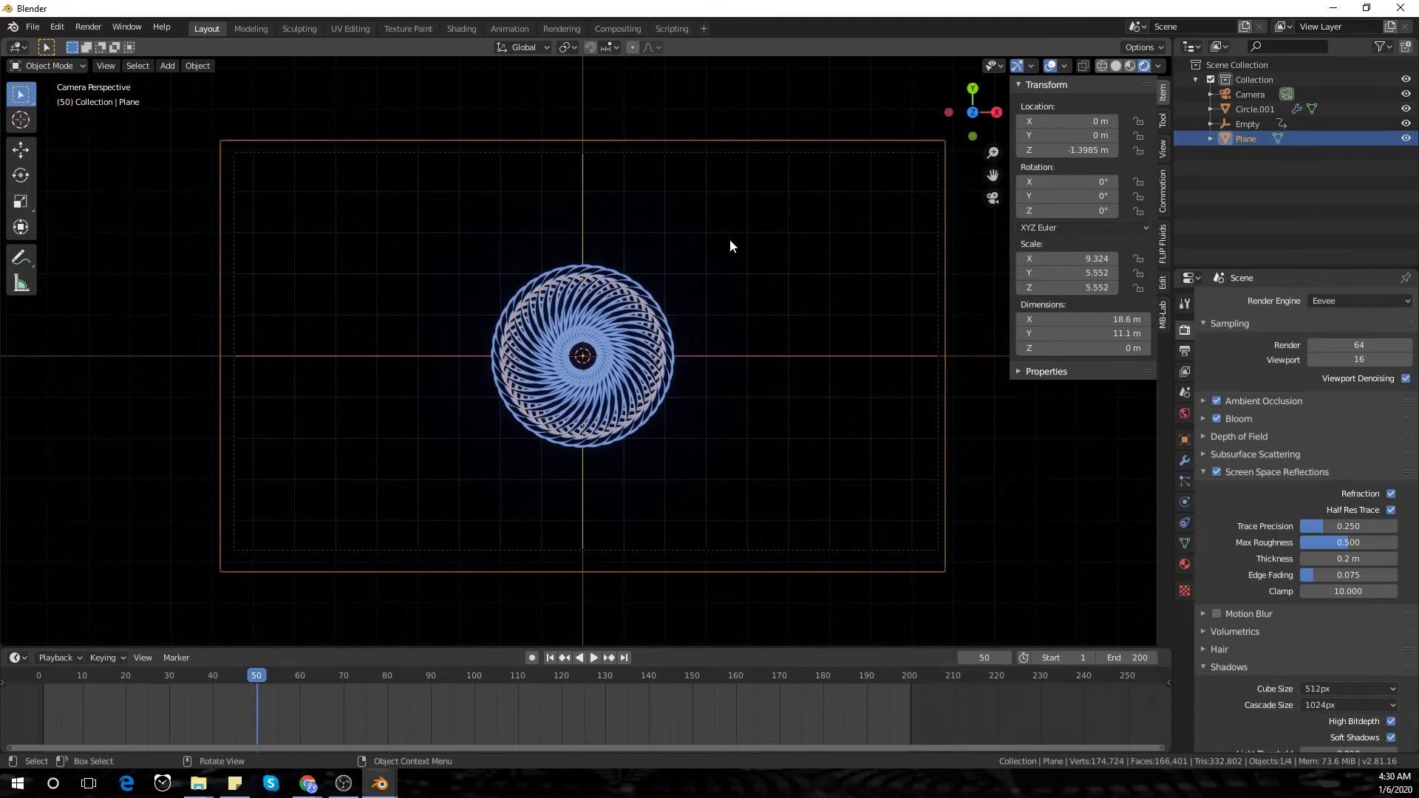
pyautogui.click(858, 550)
pyautogui.press('g')
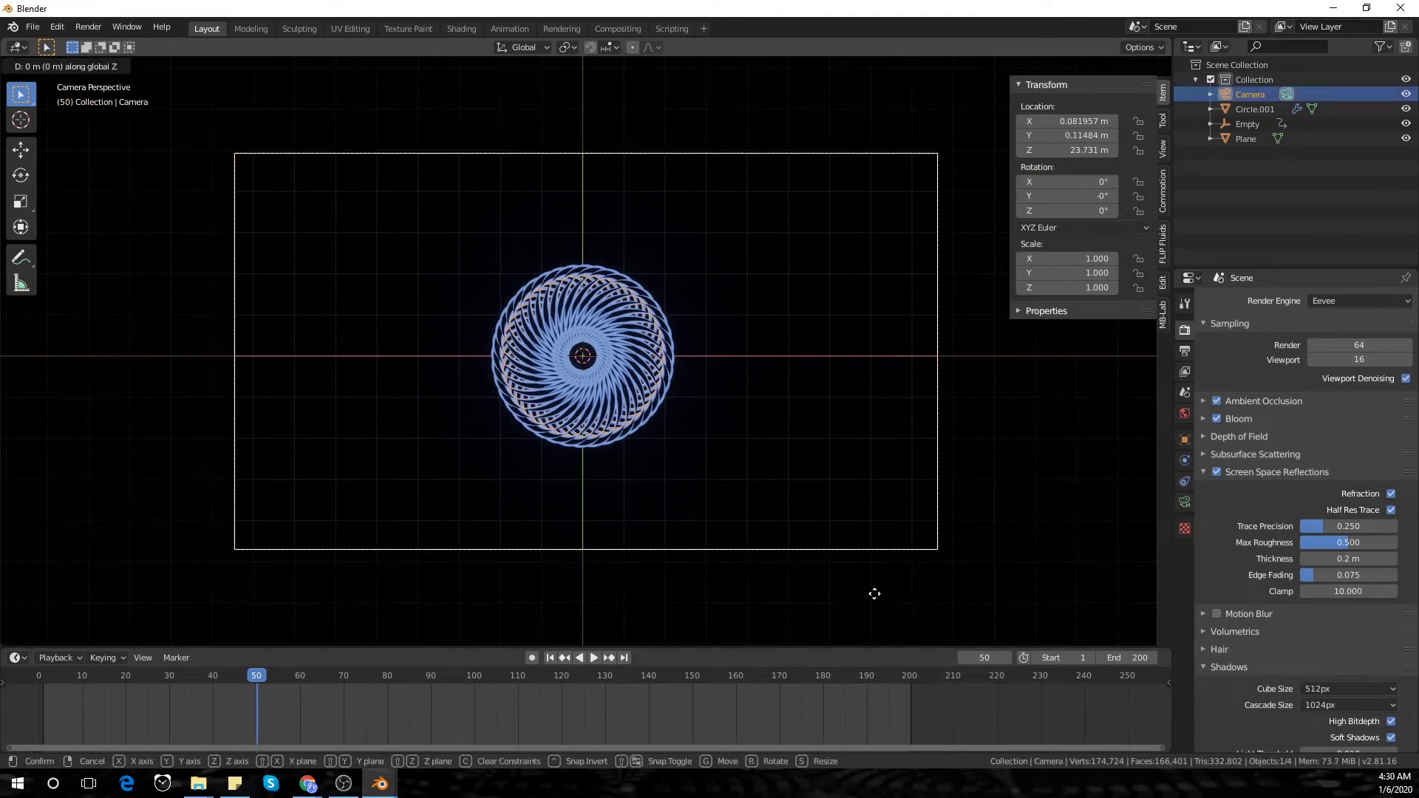
pyautogui.click(824, 427)
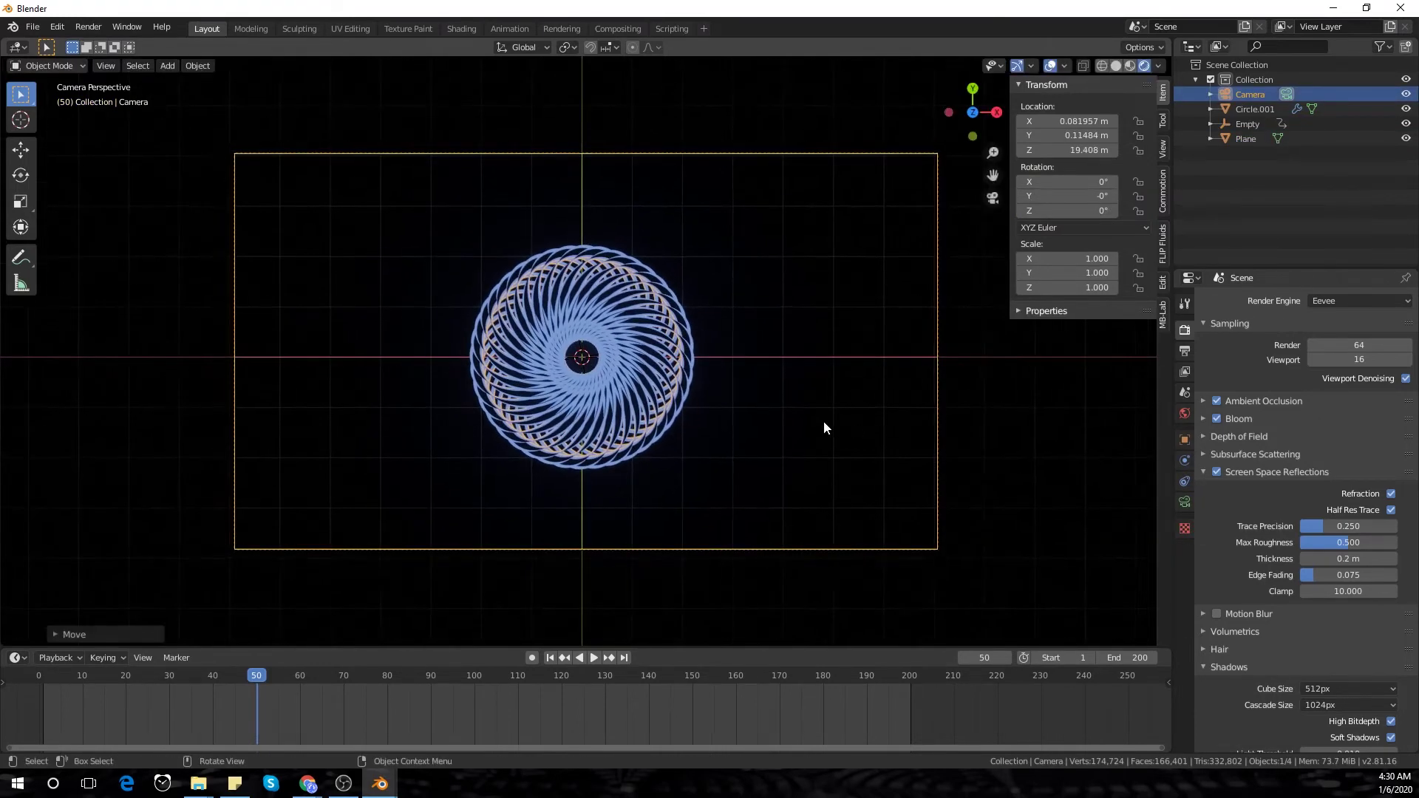
pyautogui.scroll(1, 819, 420)
# - Keyframe the empty's rotation with Z at 9° on frame 170, and add another rotation keyframe on frame 200
pyautogui.click(1247, 124)
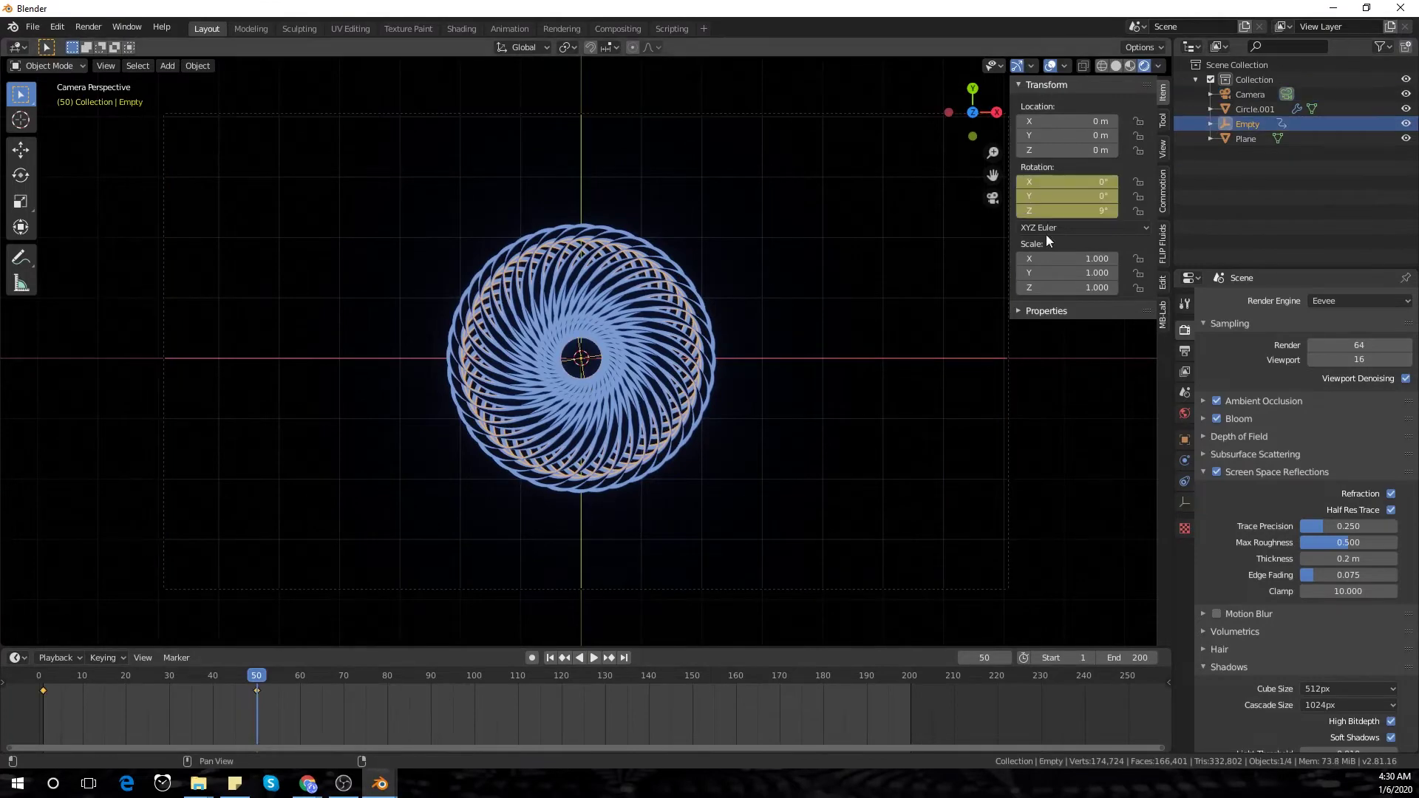
pyautogui.moveTo(255, 675); pyautogui.dragTo(212, 687)
pyautogui.moveTo(488, 523); pyautogui.dragTo(534, 430, button='middle')
pyautogui.moveTo(207, 676); pyautogui.dragTo(761, 691)
pyautogui.press('KP_0')
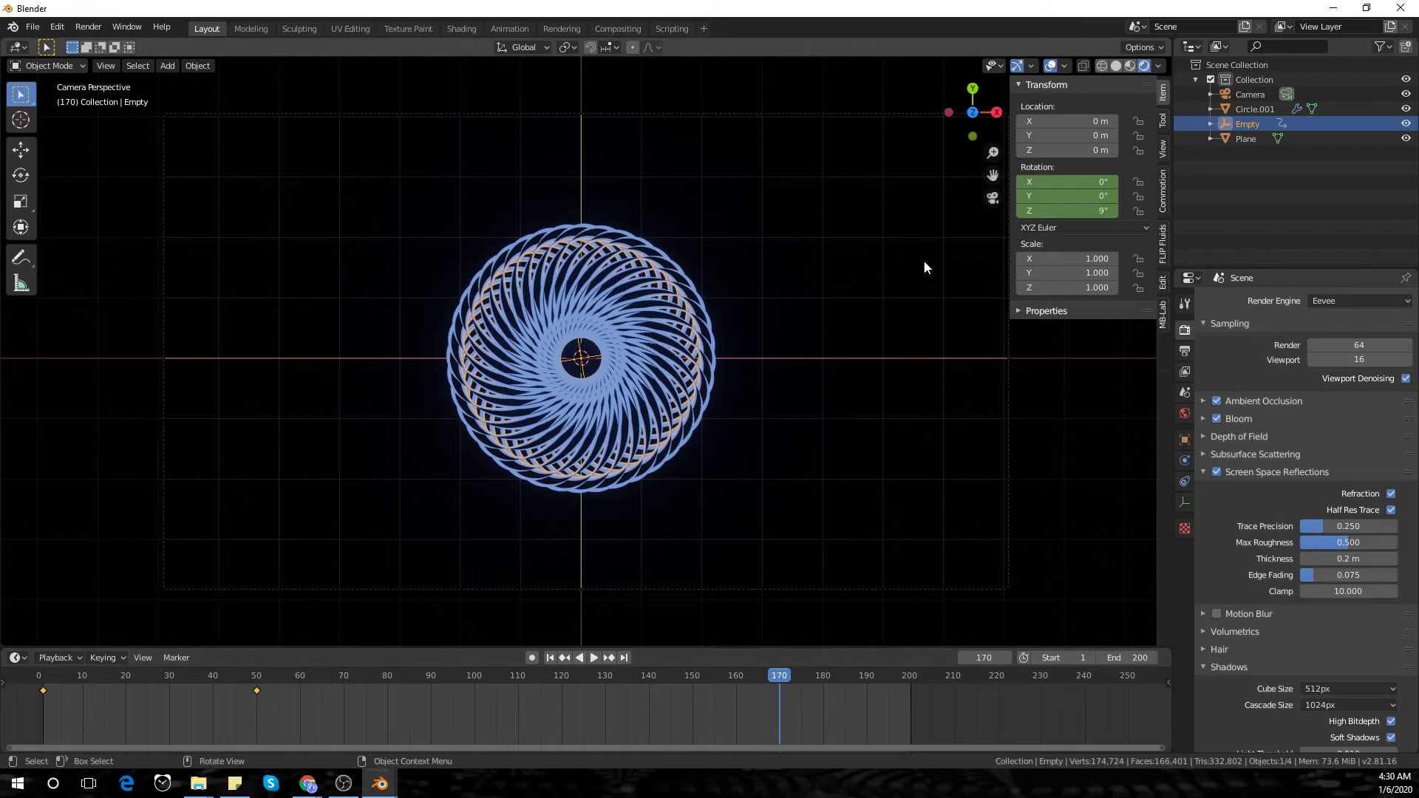
pyautogui.press('i')
pyautogui.moveTo(823, 675); pyautogui.dragTo(344, 686)
pyautogui.press('Return')
pyautogui.rightClick(1056, 206)
pyautogui.click(1035, 199)
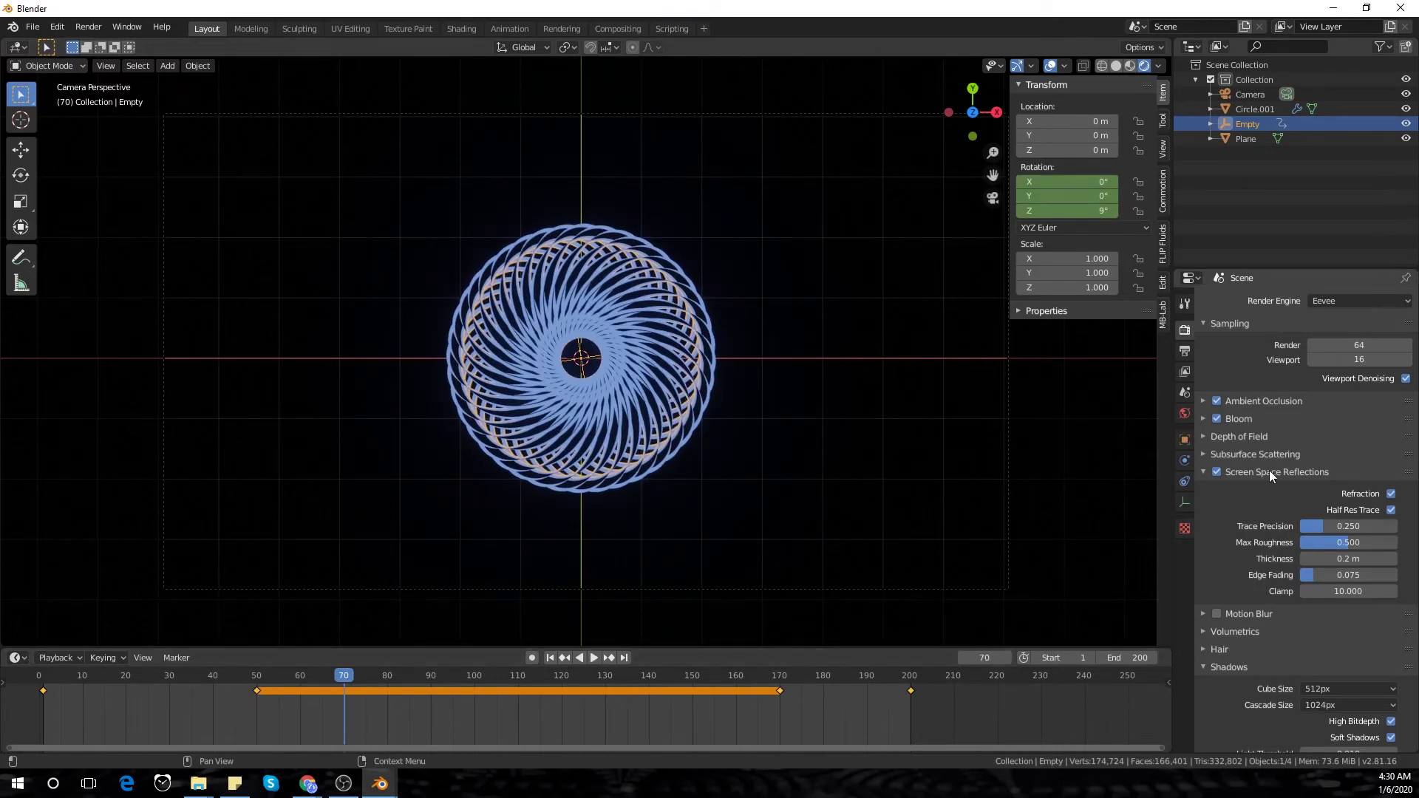
# - Select the ribbon and keyframe shape key Key 1 at 0.358 on frame 70, with its Range Min at -1.000
pyautogui.click(673, 293)
pyautogui.click(1186, 544)
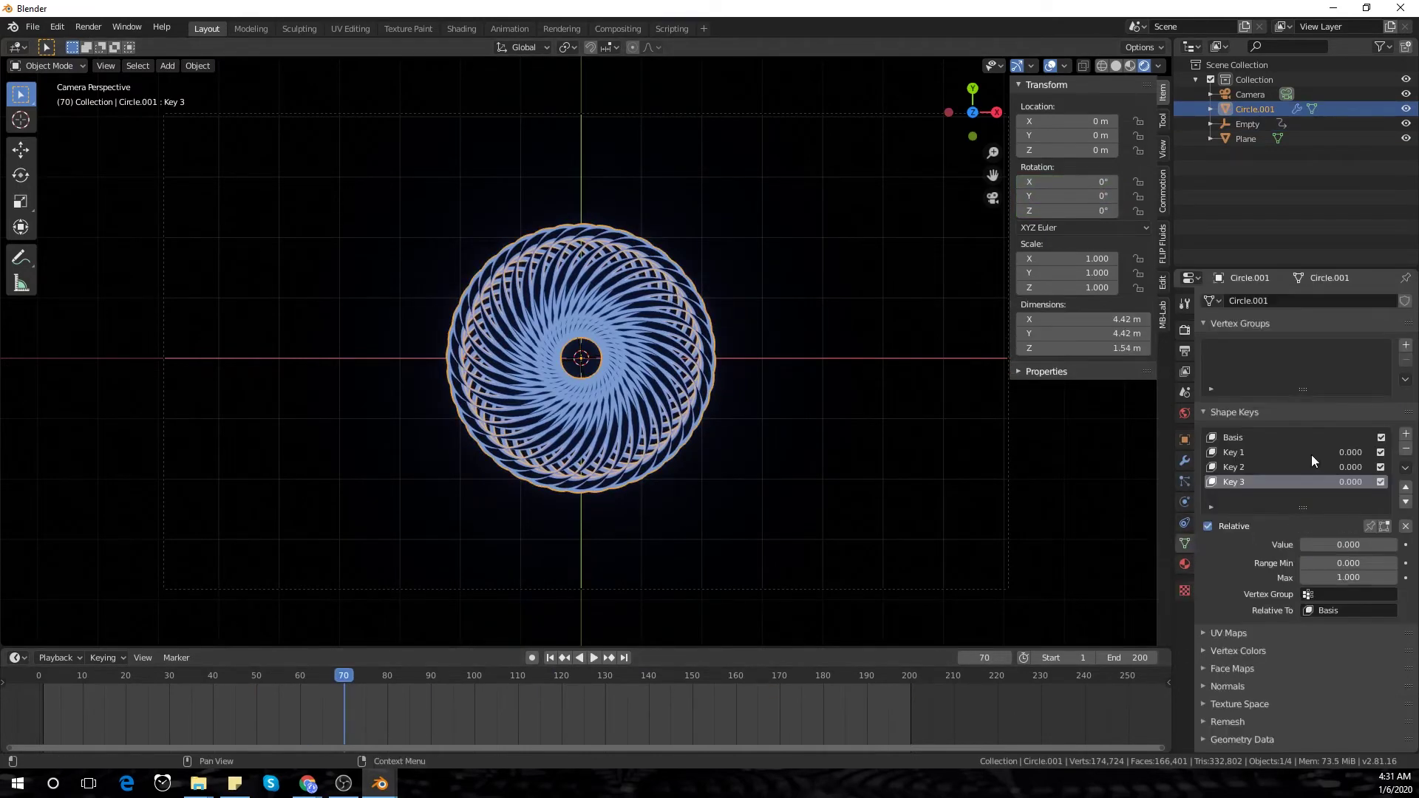
pyautogui.moveTo(1323, 545); pyautogui.dragTo(1377, 554)
pyautogui.rightClick(1367, 544)
pyautogui.click(1368, 547)
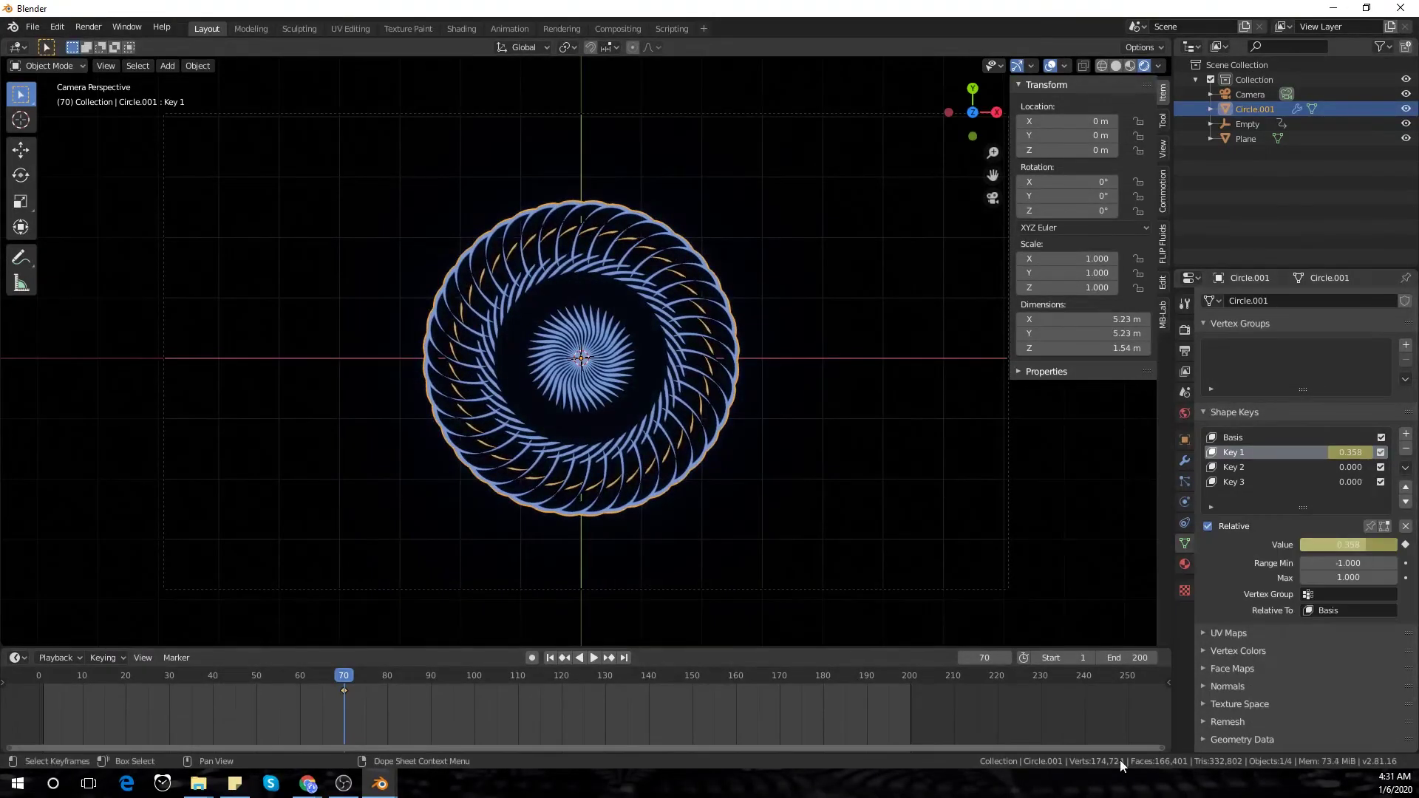
# - Add starting shape key keyframes for the ribbon's Key 1 and Key 2 on frames 50 and 66
pyautogui.moveTo(259, 689); pyautogui.dragTo(404, 678)
pyautogui.press('BackSpace')
pyautogui.press('i')
pyautogui.click(326, 678)
pyautogui.press('i')
# - Keyframe shape key Key 3 at 1.000 on frame 84 and at 0.000 on frame 77
pyautogui.moveTo(1341, 468); pyautogui.dragTo(1376, 483)
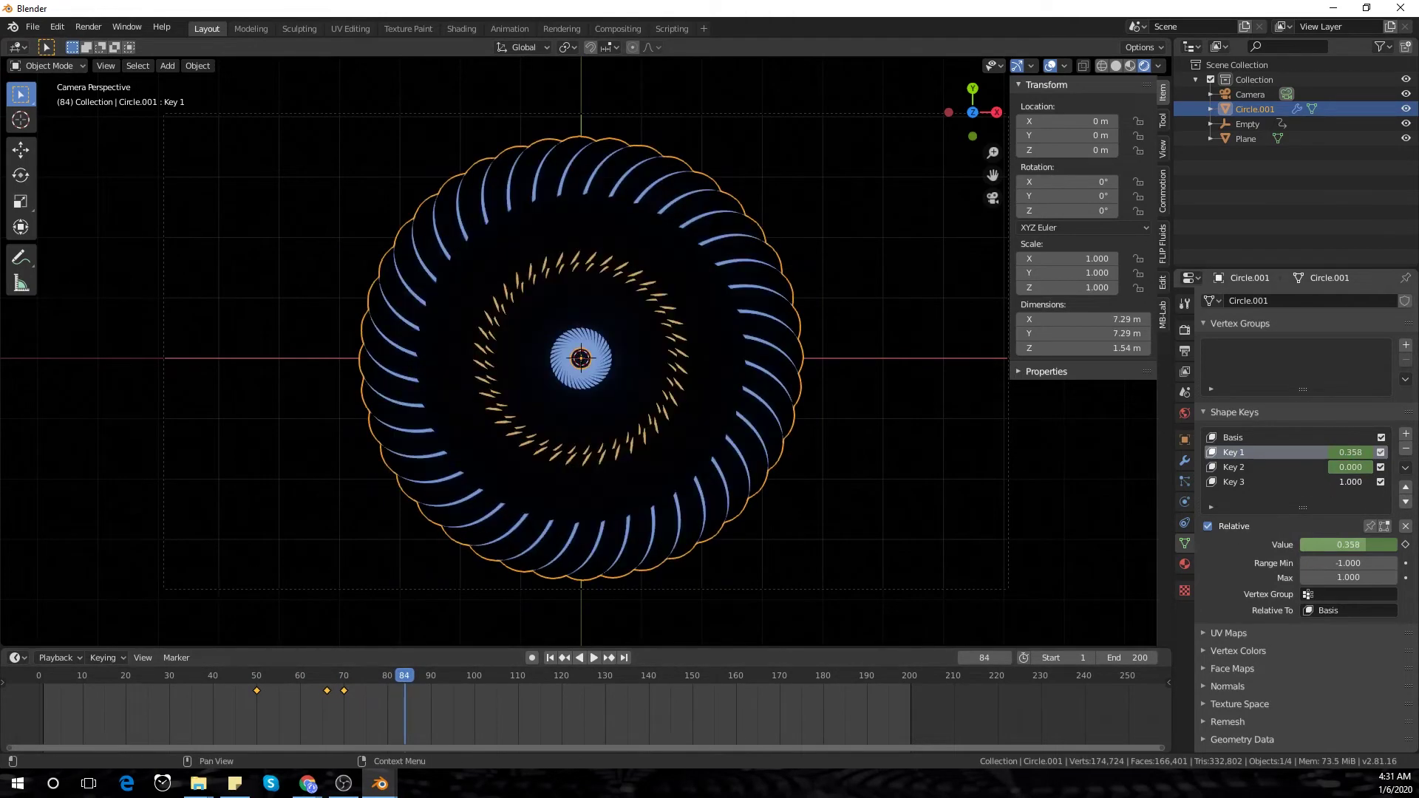
pyautogui.rightClick(1353, 482)
pyautogui.click(1352, 482)
pyautogui.moveTo(436, 678); pyautogui.dragTo(374, 705)
pyautogui.moveTo(1371, 482); pyautogui.dragTo(1331, 482)
pyautogui.rightClick(1353, 481)
pyautogui.click(1354, 481)
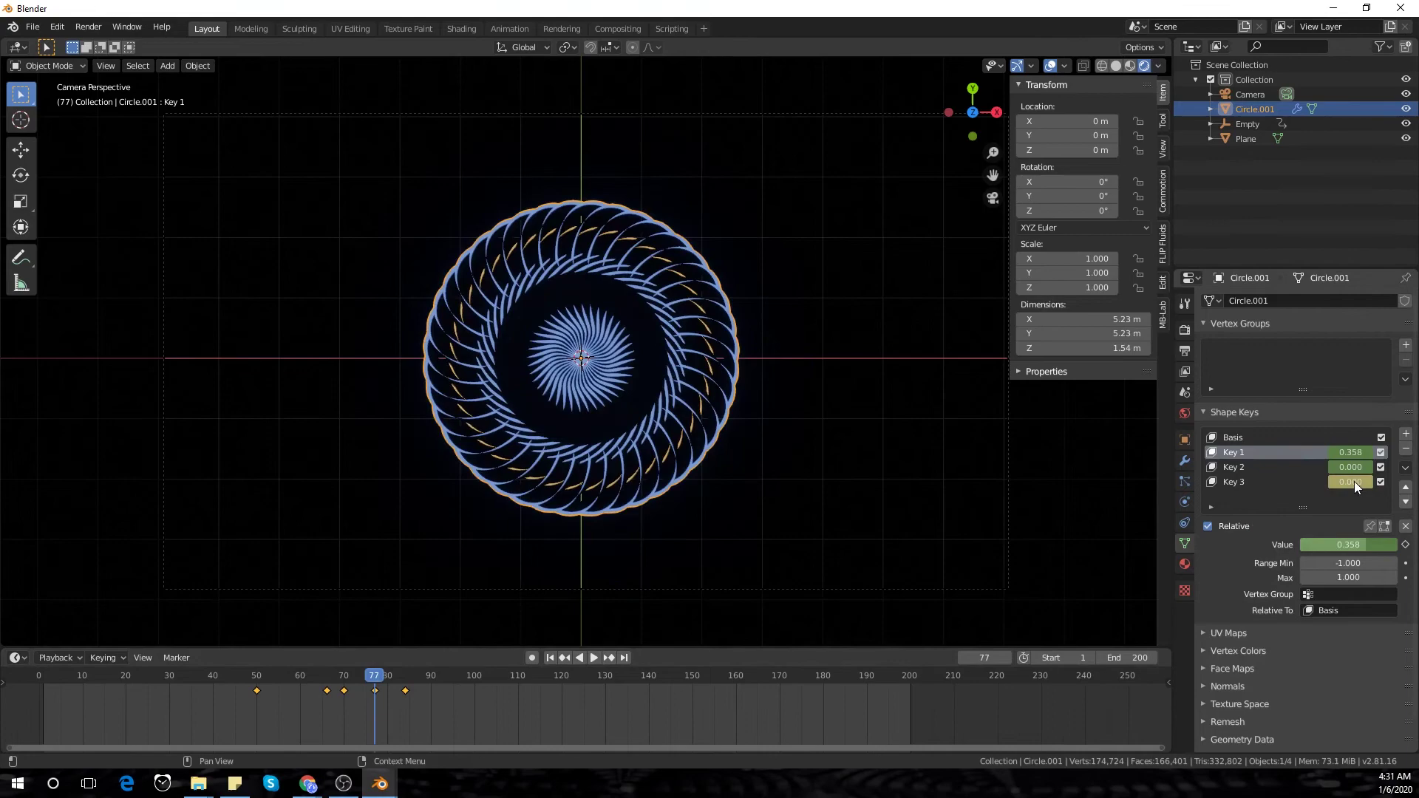
# - Check the shape change around frame 99 and set the ribbon's Array modifier count to 30
pyautogui.moveTo(358, 681); pyautogui.dragTo(470, 695)
pyautogui.moveTo(772, 531); pyautogui.dragTo(587, 385, button='middle')
pyautogui.press('KP_0')
pyautogui.click(1185, 483)
pyautogui.click(1185, 461)
pyautogui.click(1388, 522)
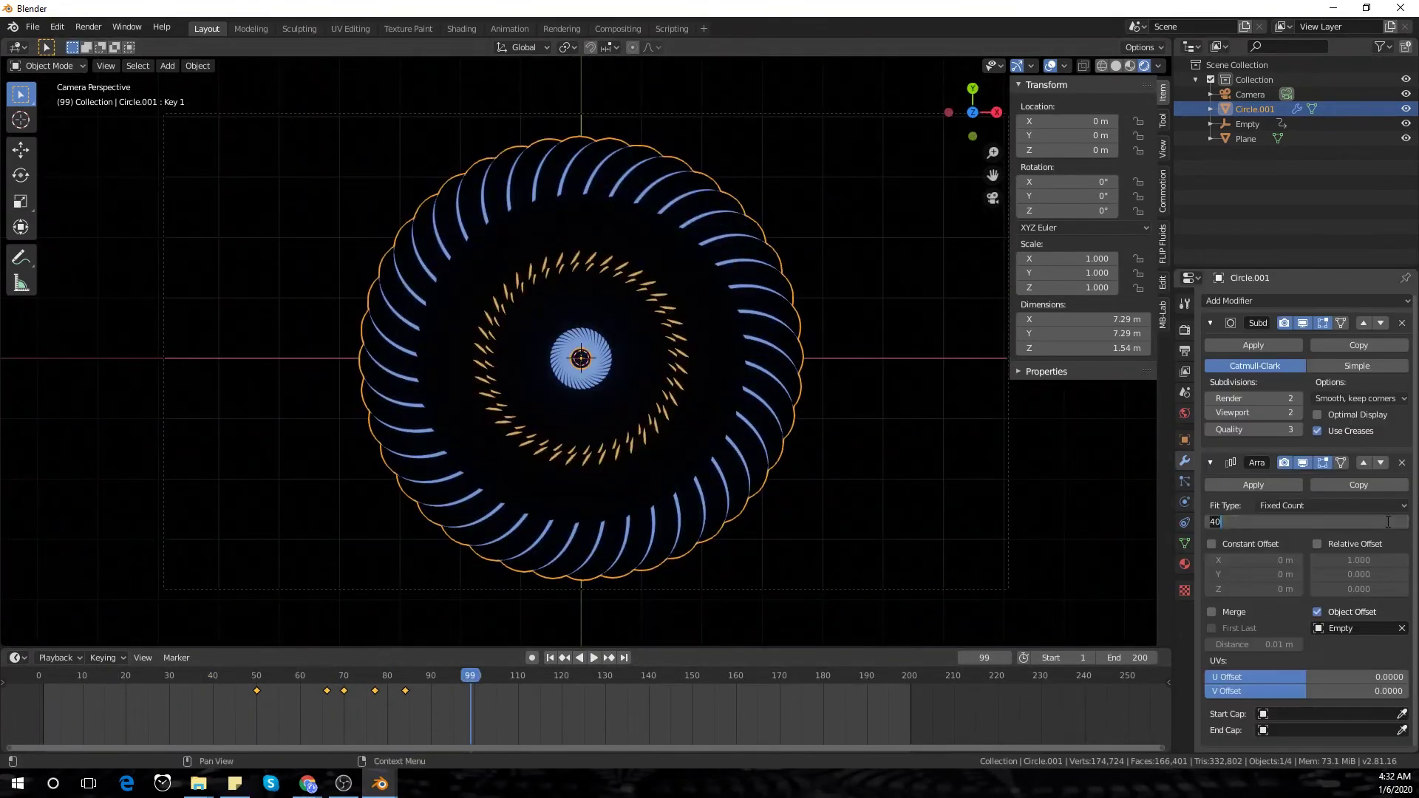
pyautogui.write('30')
pyautogui.press('Return')
# - Select the empty and update its Z rotation keyframe on frame 50 to 12°
pyautogui.click(1334, 126)
pyautogui.click(256, 695)
pyautogui.click(1072, 210)
pyautogui.write('12')
pyautogui.press('Return')
pyautogui.press('i')
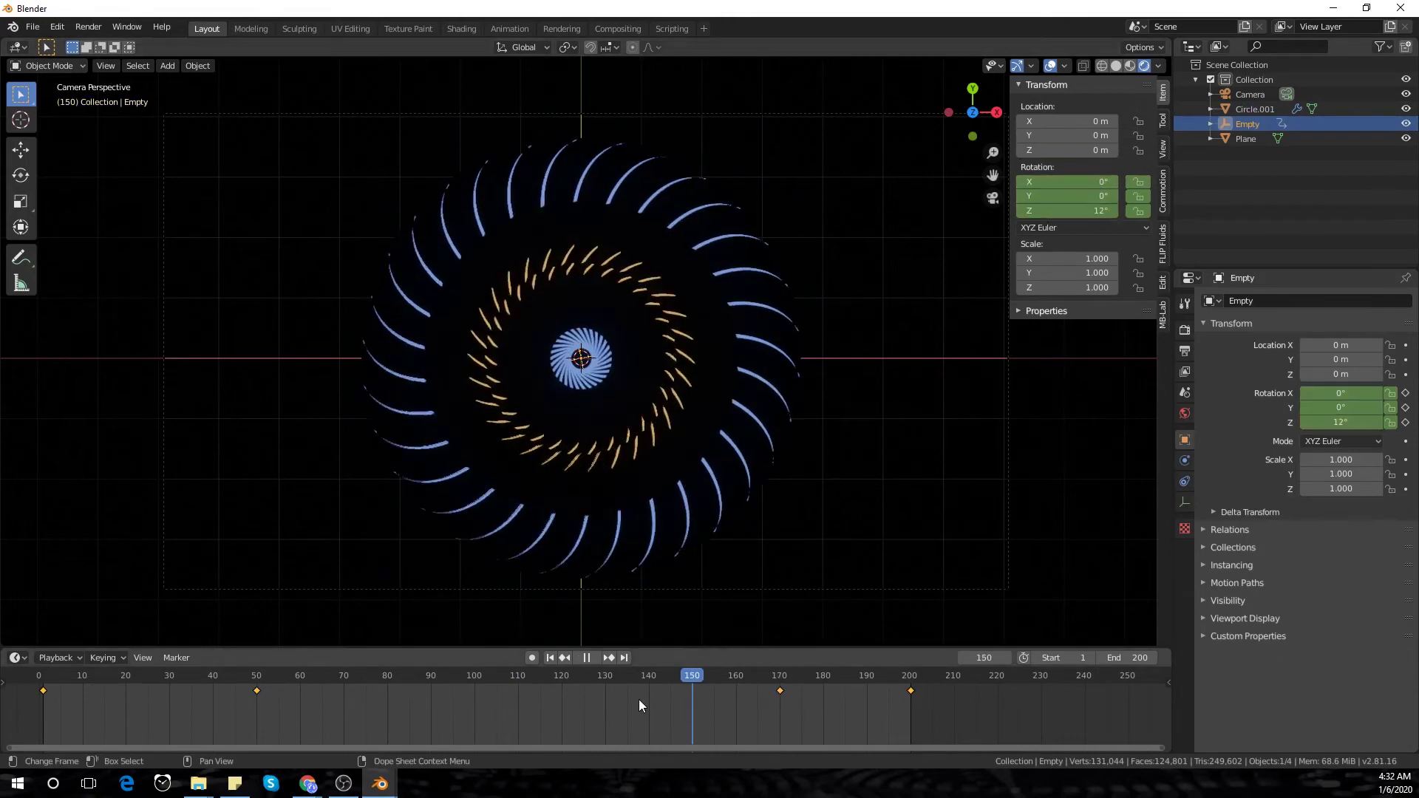
# - Set the emission strength of the ribbon's orange Material.002 to 50 and preview it at frame 63
pyautogui.moveTo(639, 699); pyautogui.dragTo(313, 700)
pyautogui.click(1184, 331)
pyautogui.click(720, 363)
pyautogui.click(1184, 564)
pyautogui.doubleClick(1352, 524)
pyautogui.write('50')
pyautogui.click(887, 414)
pyautogui.click(732, 348)
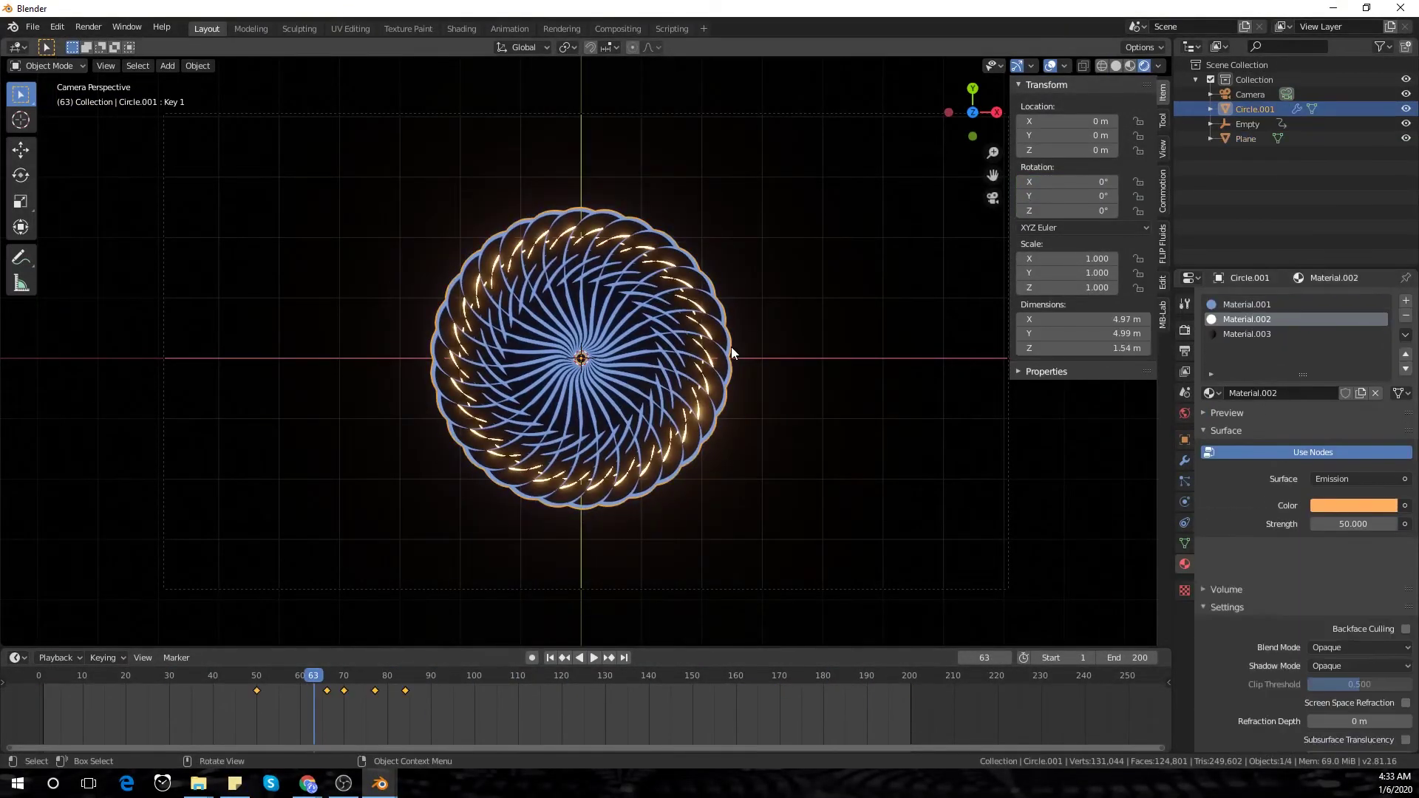
# - Set the emission strength of the blue Material.001 to 50 and reduce it to 20
pyautogui.press('Return')
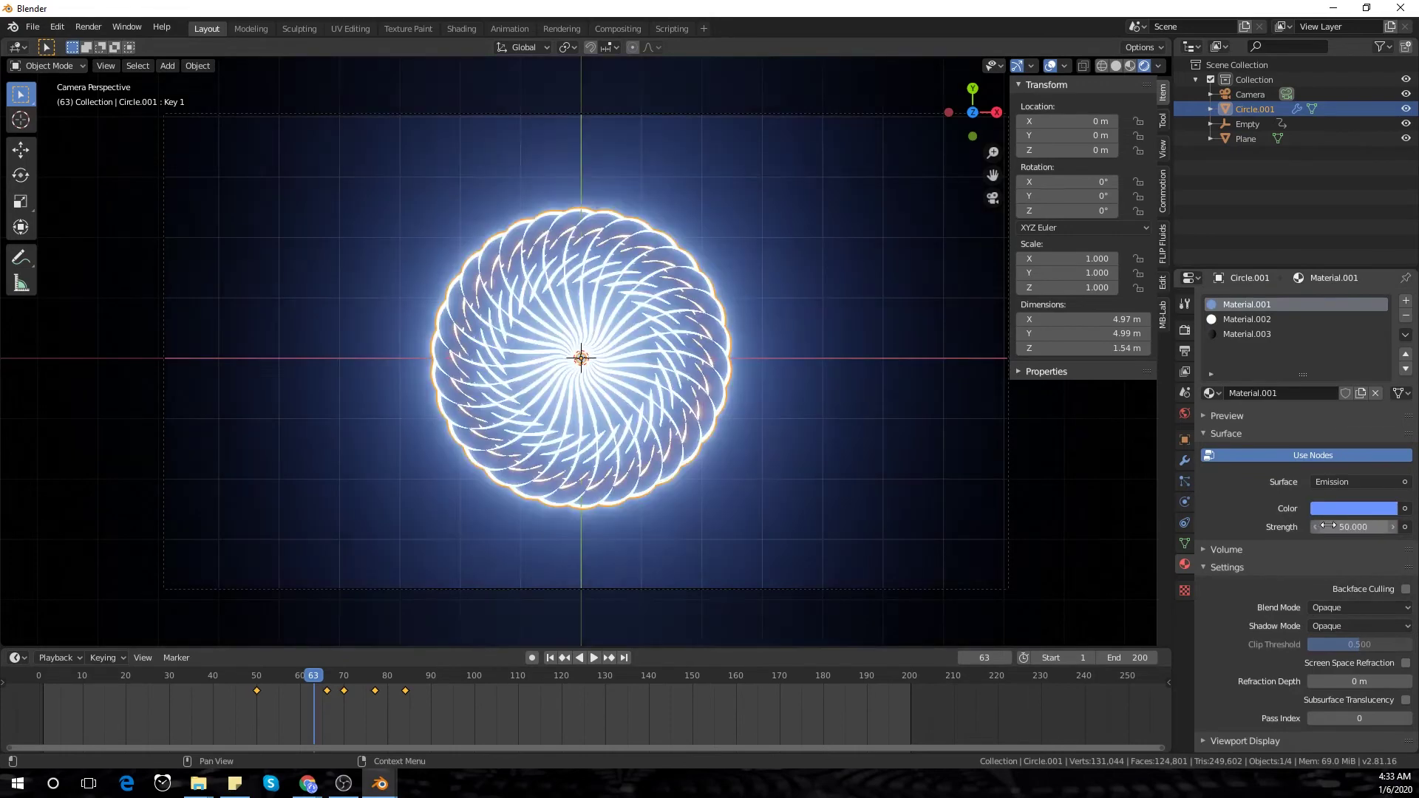
pyautogui.write('20')
pyautogui.press('Return')
# - Turn on automatic keyframing and set shape key Key 1 to -1.000 on frame 96
pyautogui.moveTo(294, 676); pyautogui.dragTo(458, 702)
pyautogui.click(532, 658)
pyautogui.click(1185, 543)
pyautogui.moveTo(1353, 452); pyautogui.dragTo(1342, 450)
# - Vary the values of Key 1, Key 2 and Key 3 to record shape keyframes on frames 109, 120, 132 and 142
pyautogui.moveTo(459, 702); pyautogui.dragTo(513, 702)
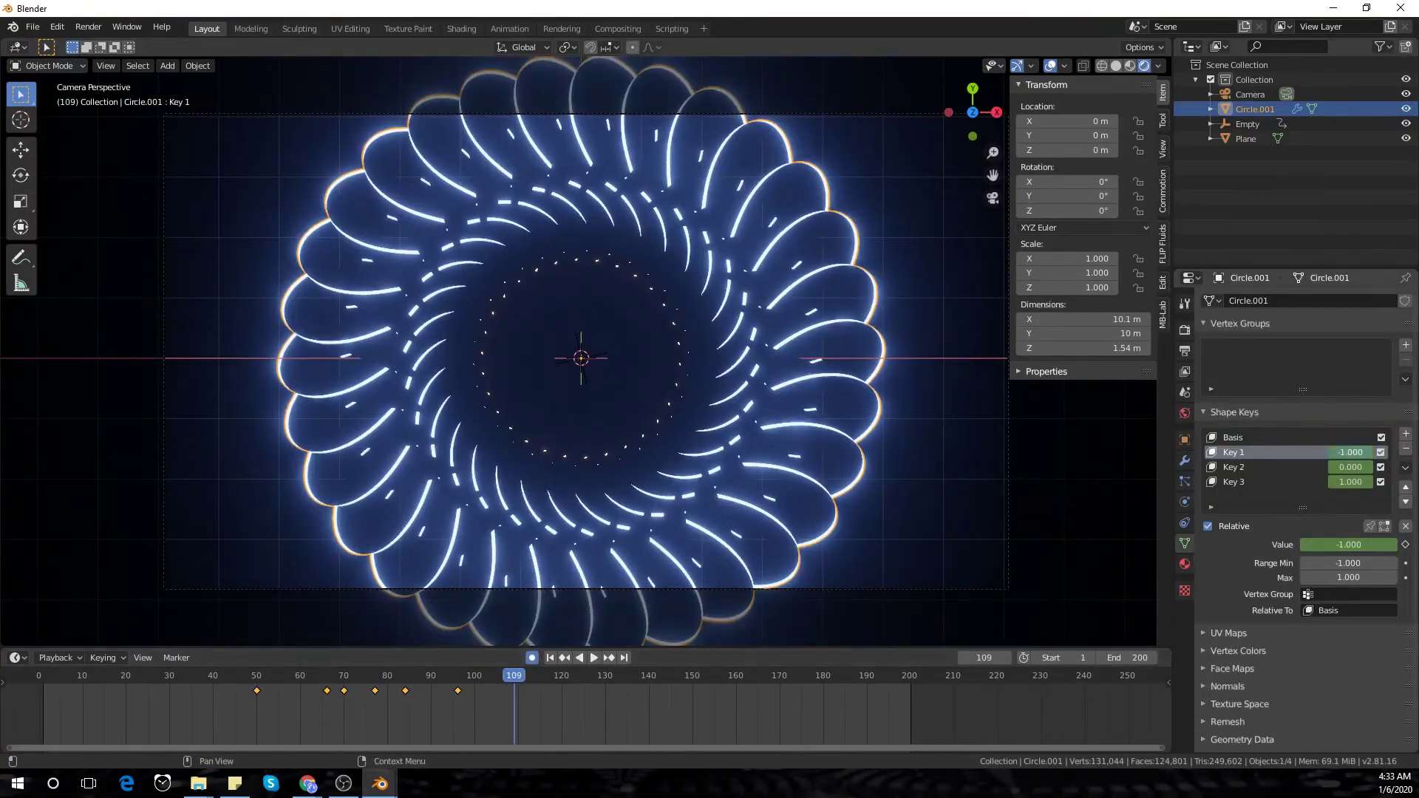
pyautogui.moveTo(1349, 452); pyautogui.dragTo(1367, 452)
pyautogui.moveTo(1349, 467); pyautogui.dragTo(1372, 467)
pyautogui.moveTo(1350, 482); pyautogui.dragTo(1330, 482)
pyautogui.moveTo(514, 680); pyautogui.dragTo(562, 680)
pyautogui.moveTo(1350, 452); pyautogui.dragTo(1338, 452)
pyautogui.moveTo(561, 684); pyautogui.dragTo(517, 686)
pyautogui.press('space')
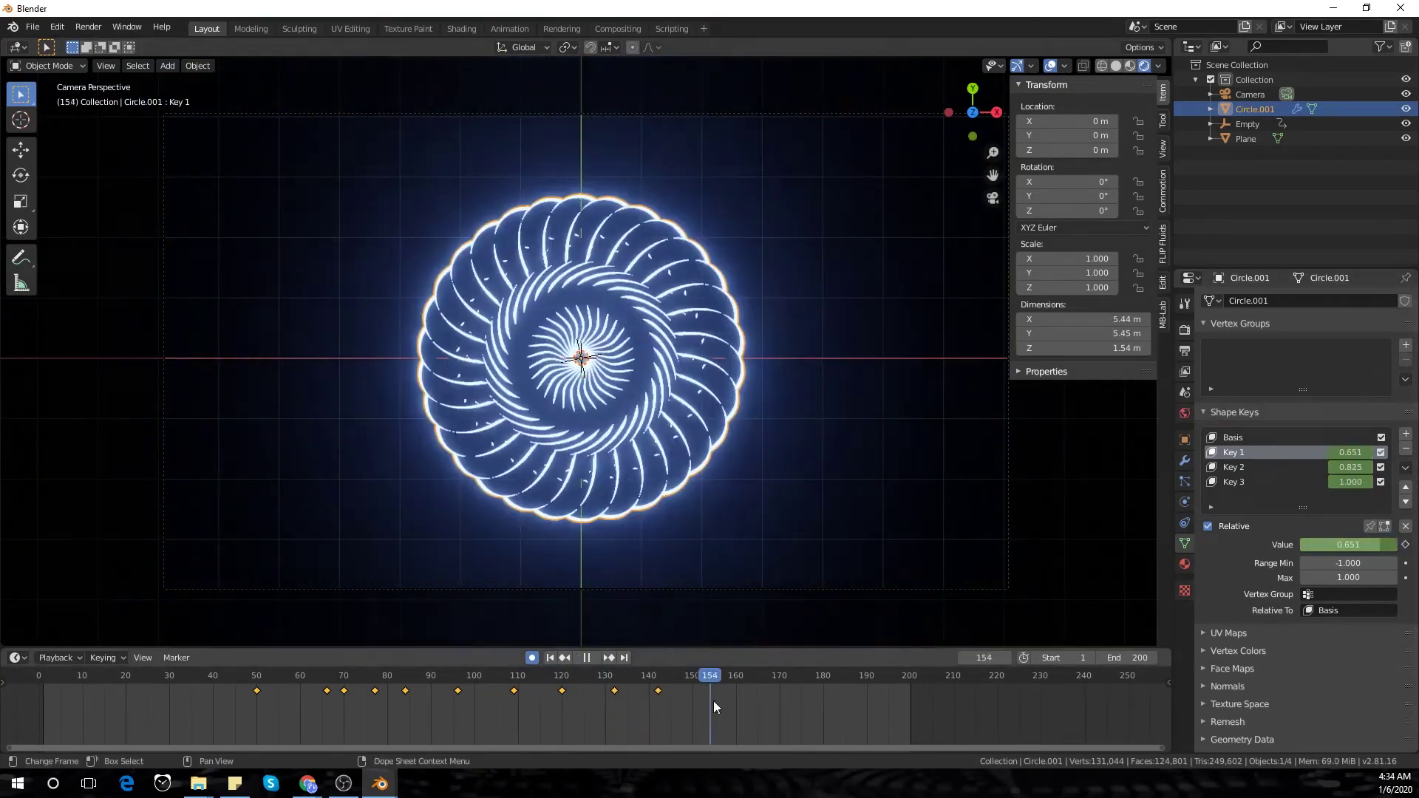
# - Return the ribbon's shape keys to 0 by frame 173 and play the animation with viewport overlays hidden
pyautogui.write('0')
pyautogui.press('Return')
pyautogui.click(1350, 452)
pyautogui.write('0')
pyautogui.press('Return')
pyautogui.press('space')
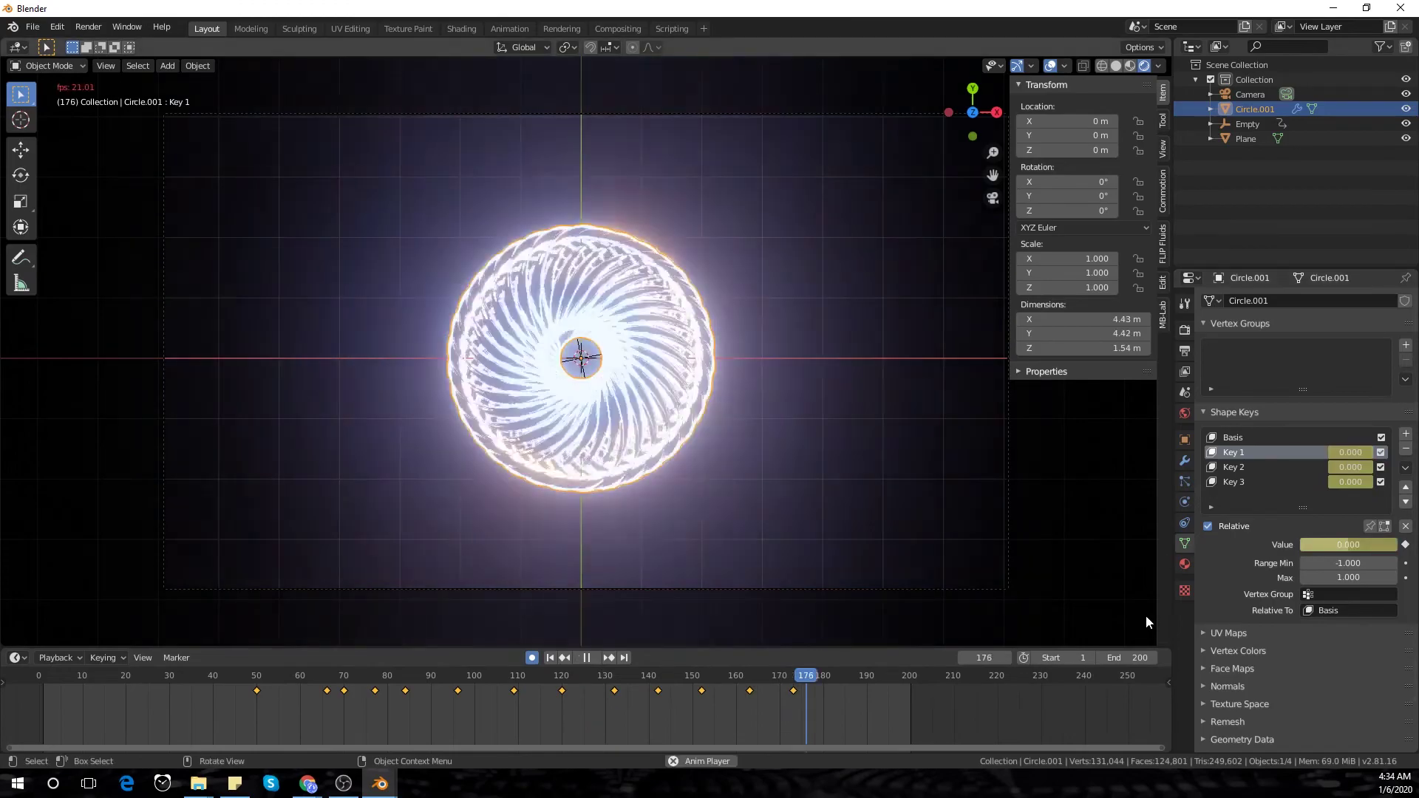
pyautogui.click(1051, 65)
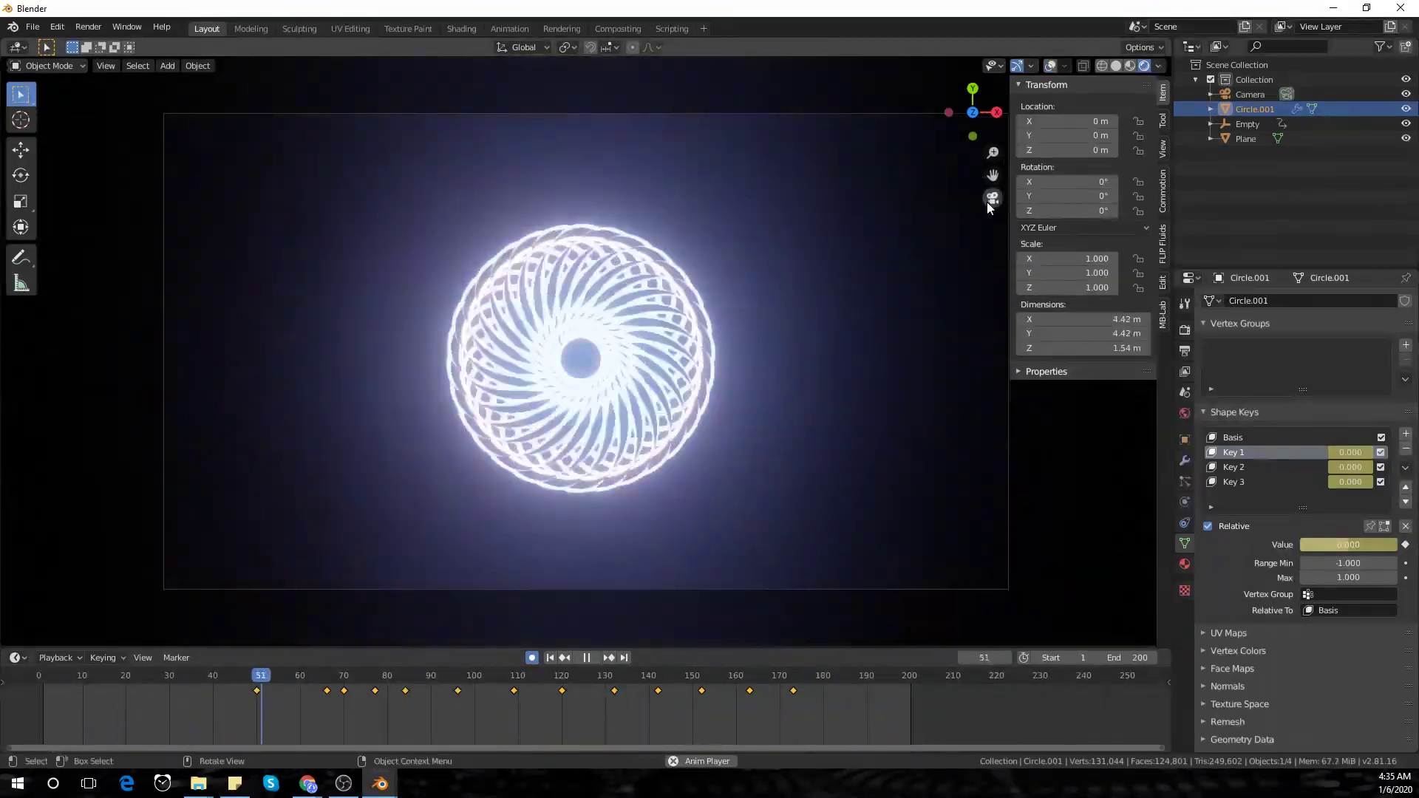